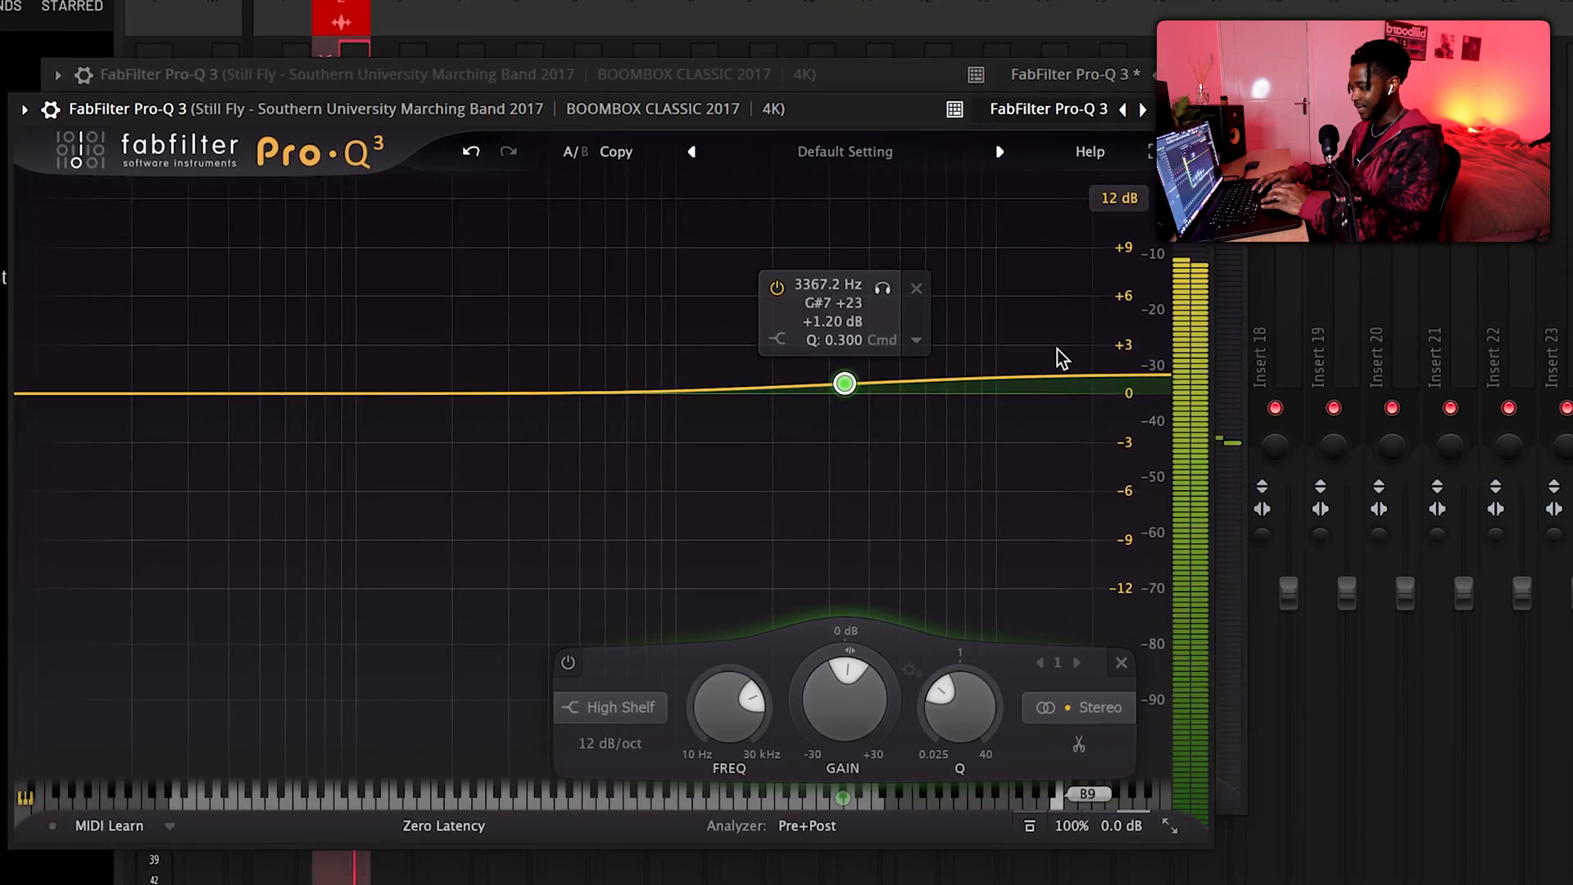
Change the bell band in the sample's Pro-Q 3 to High Cut and pull its cutoff down to filter the highs during playback
{"action": "key", "text": "space"}
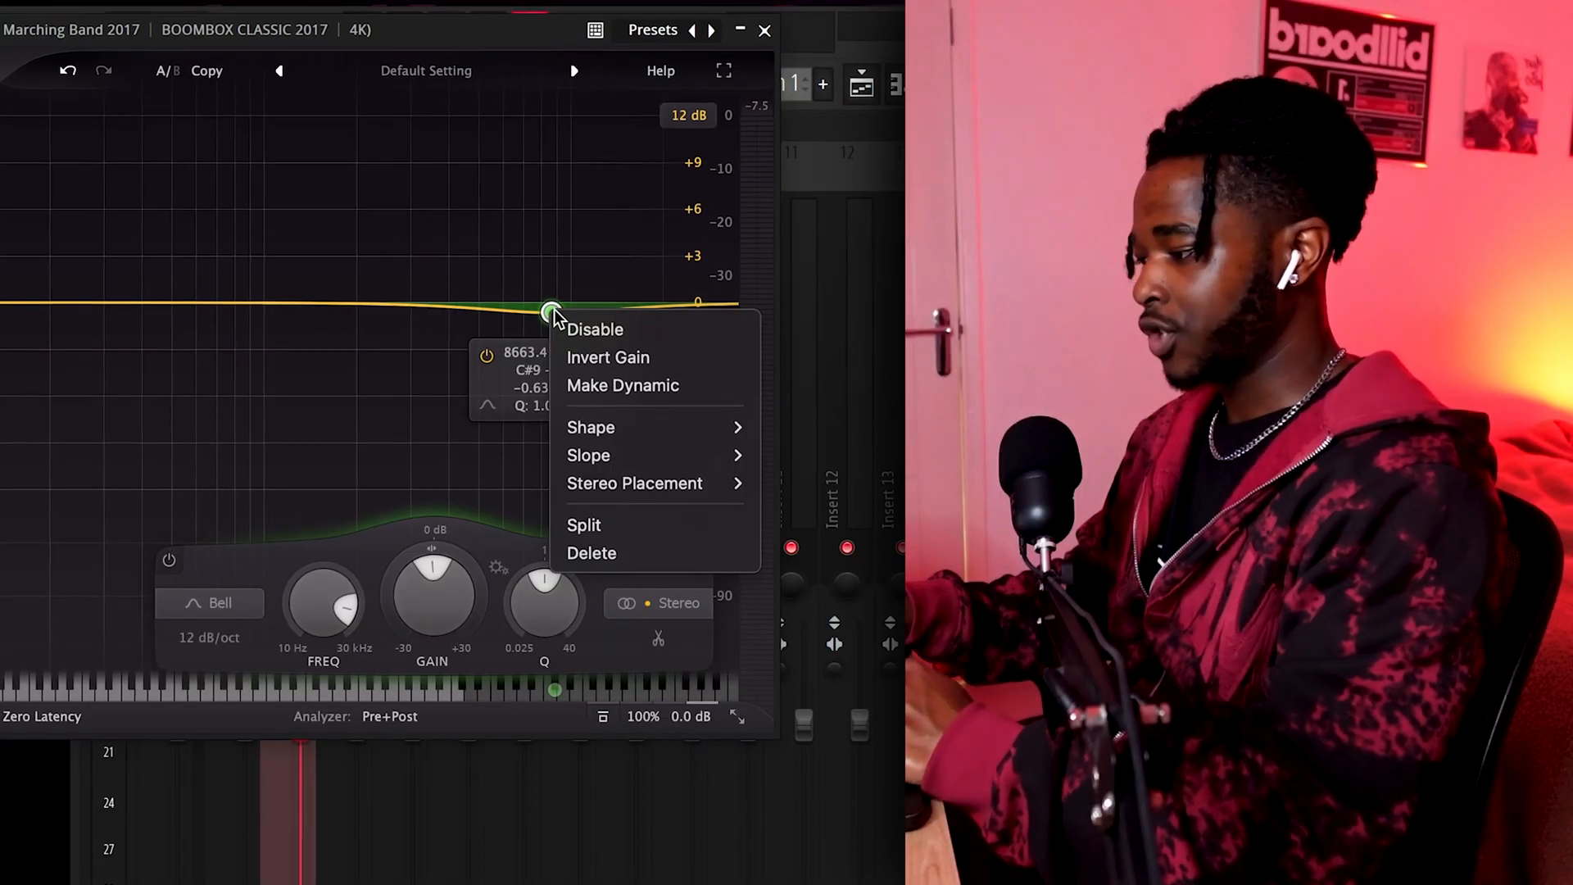
{"action": "mouse_move", "coordinate": [714, 441]}
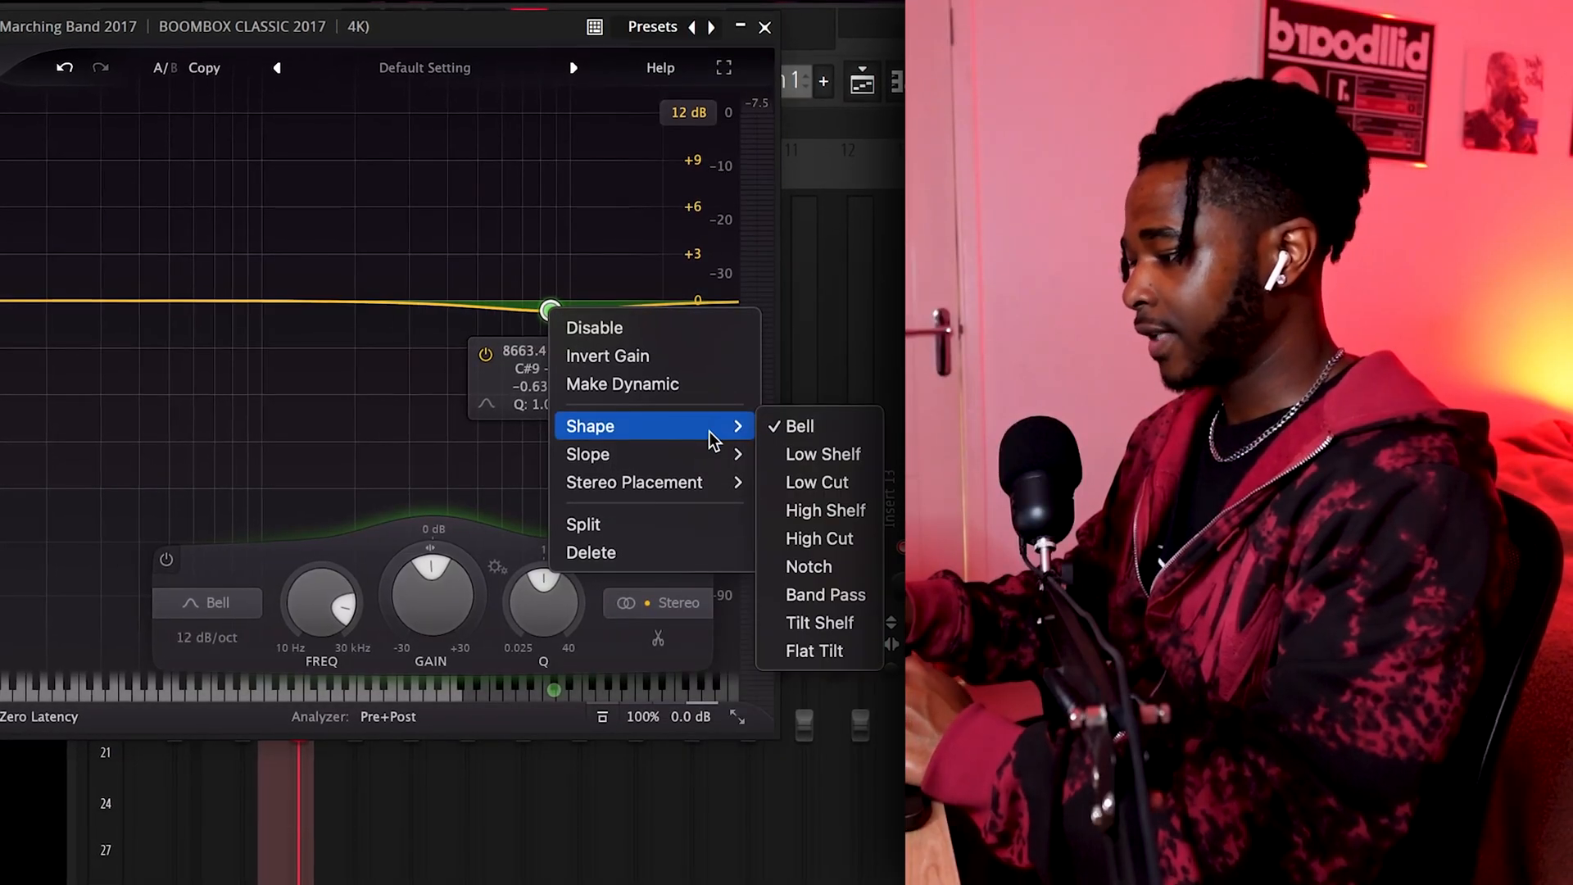
{"action": "left_click", "coordinate": [855, 544]}
{"action": "left_click_drag", "start_coordinate": [580, 210], "coordinate": [344, 169]}
{"action": "key", "text": "space"}
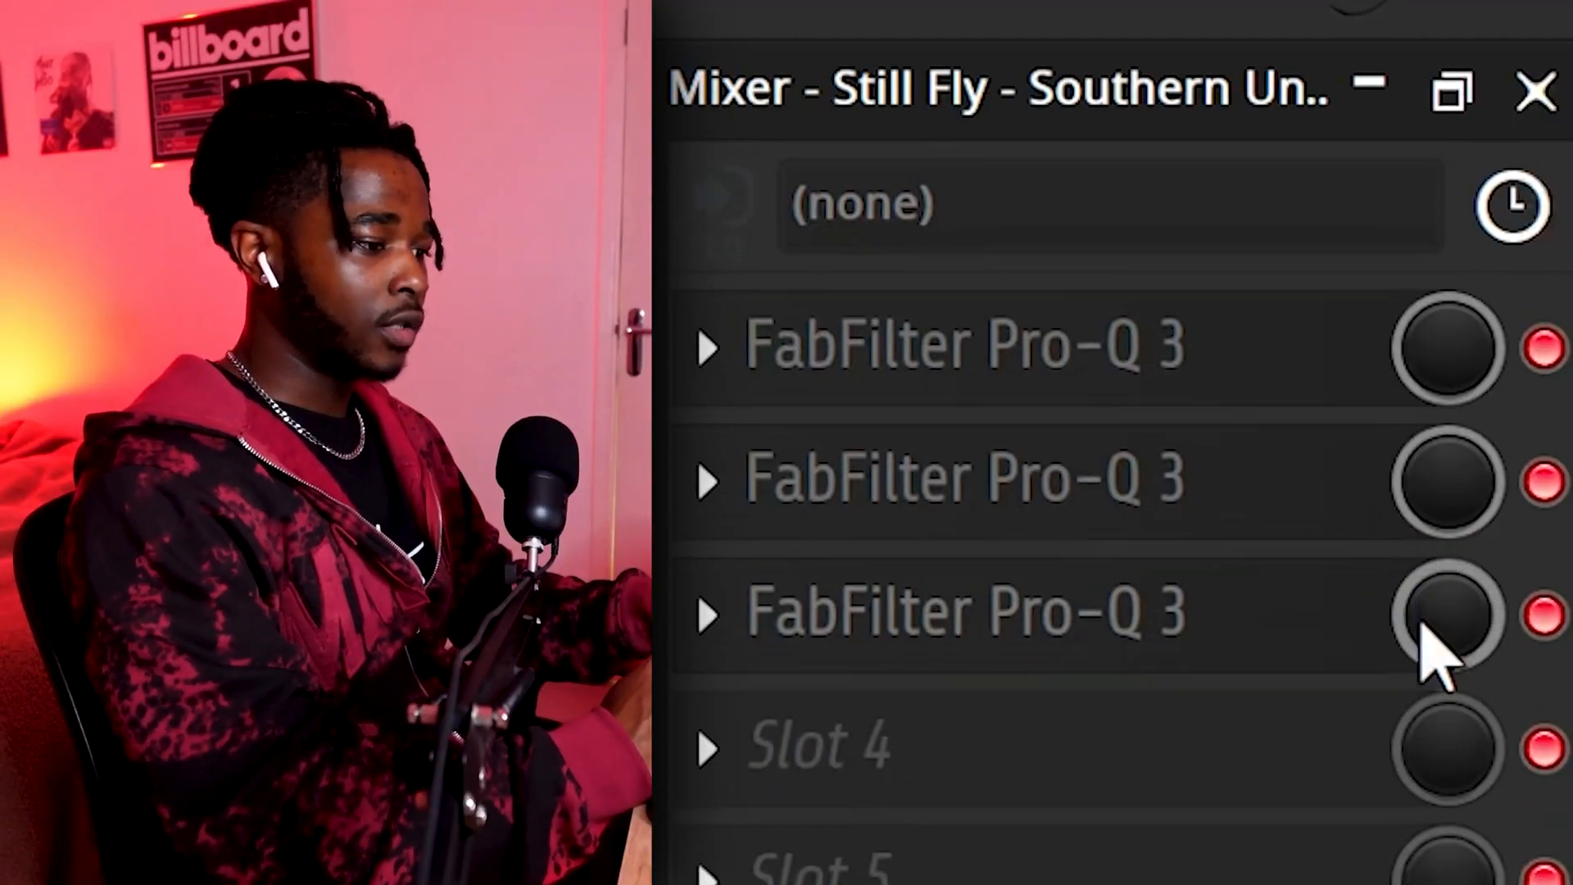
Create an automation clip for the third Pro-Q 3's mix level and lower its starting point to the minimum
{"action": "right_click", "coordinate": [1434, 616]}
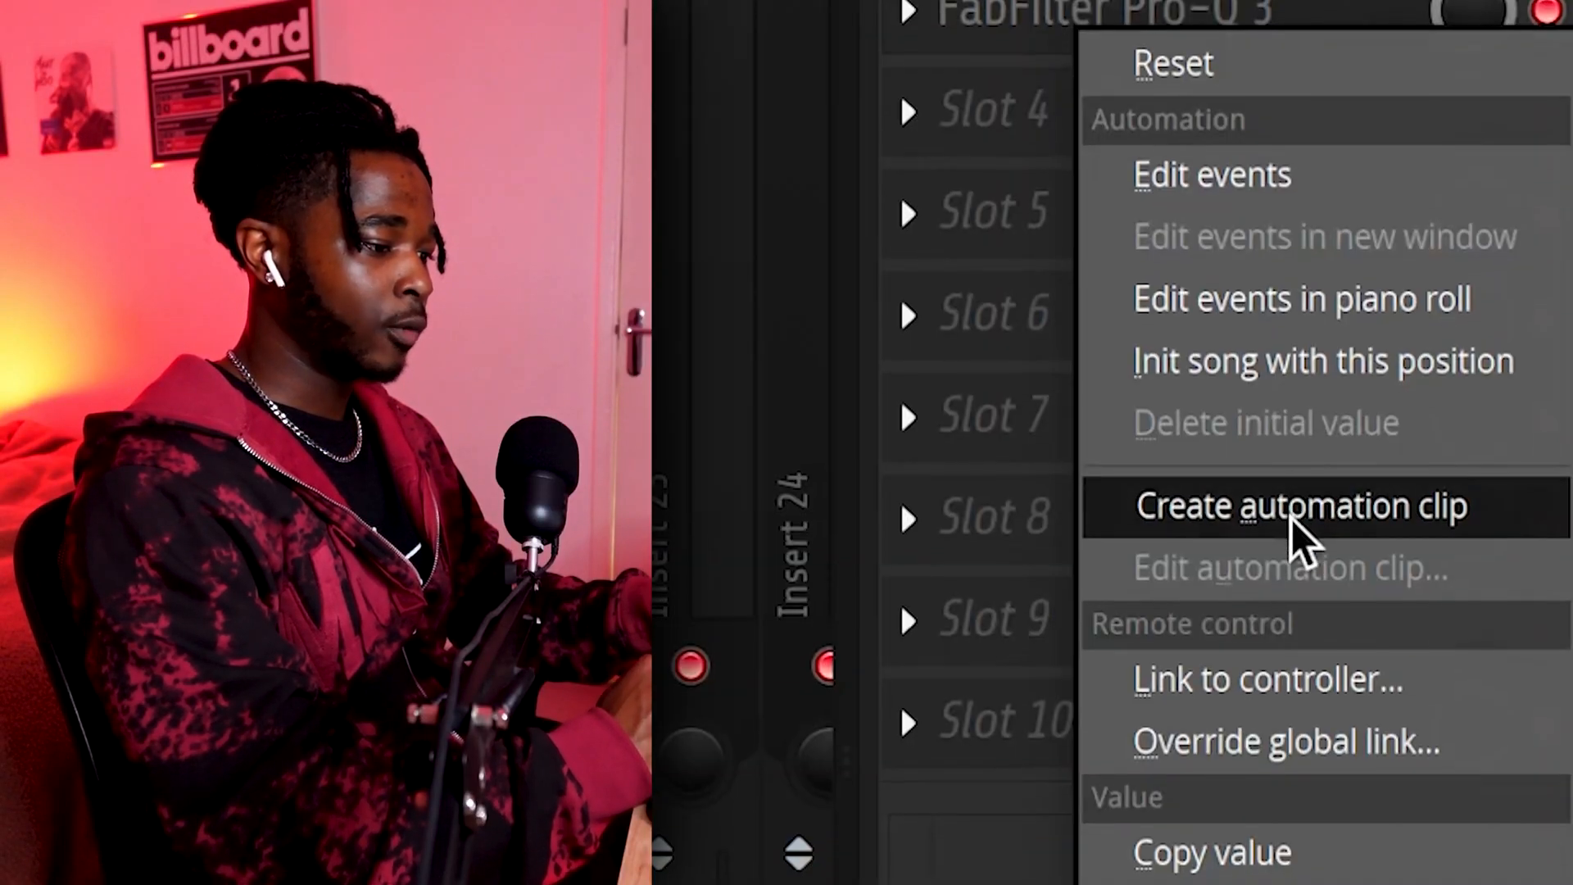
{"action": "left_click", "coordinate": [1290, 520]}
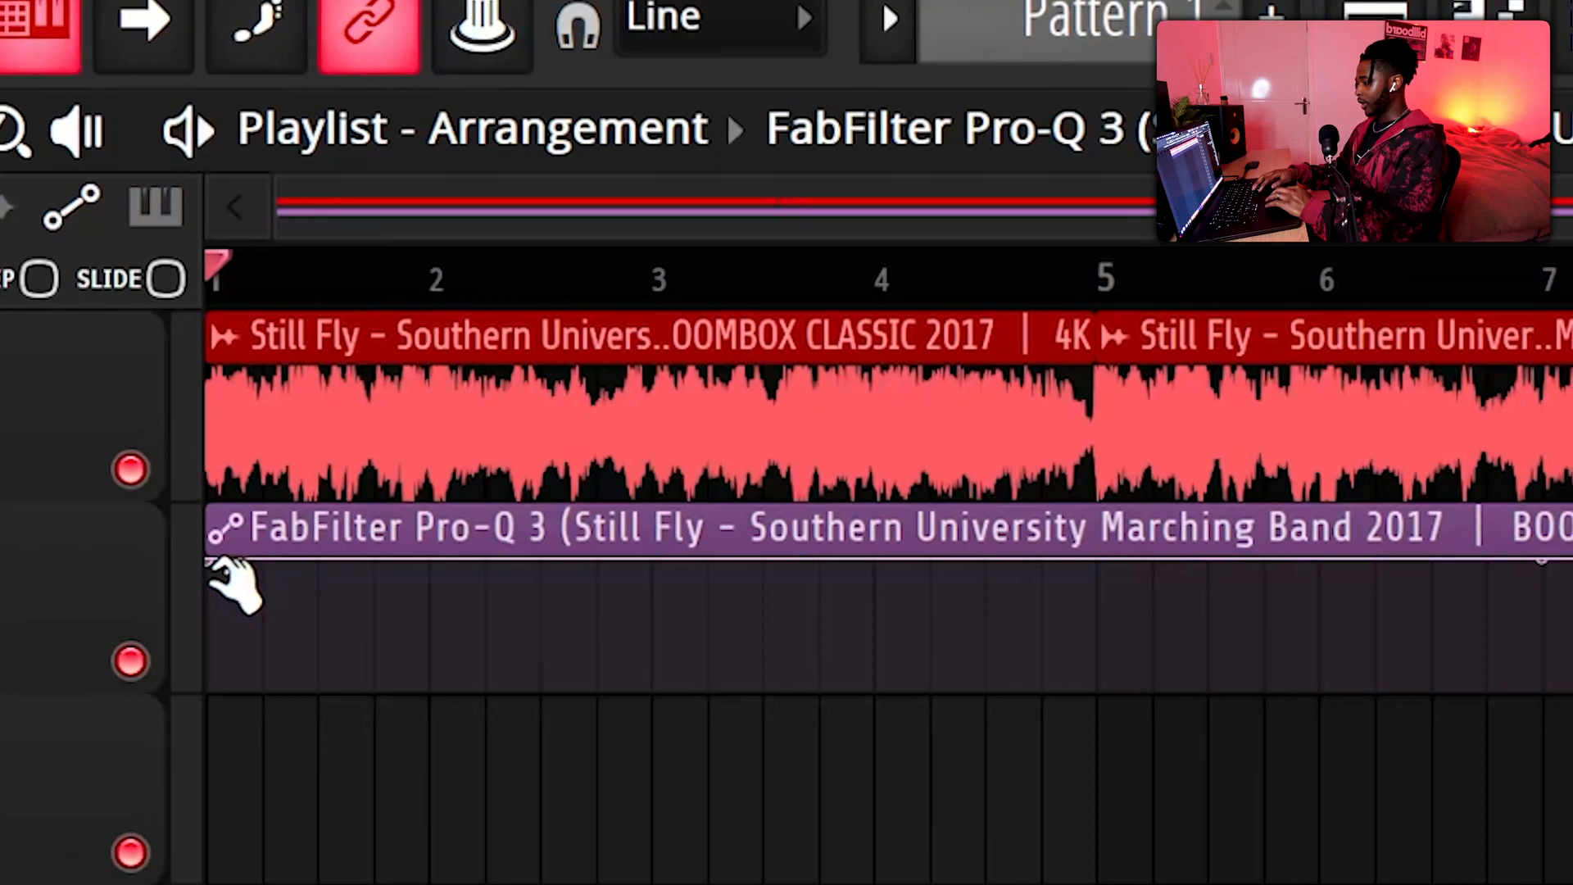
{"action": "left_click_drag", "start_coordinate": [219, 564], "coordinate": [210, 688]}
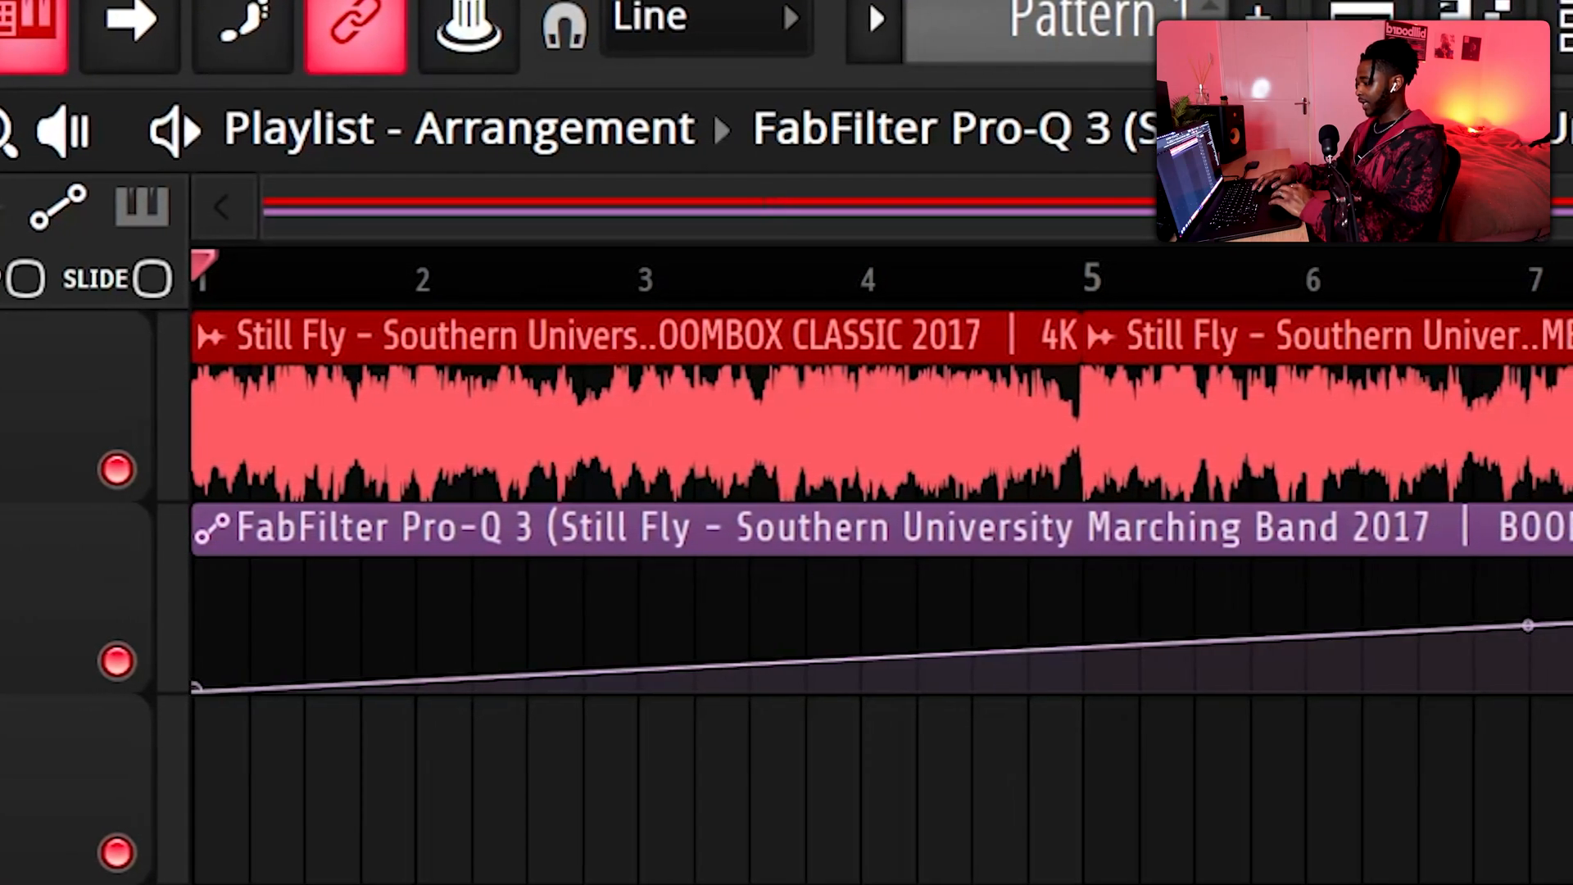
Shape the mix-level automation to stay at minimum until just before bar 9 and rise in a curve to maximum at bar 9
{"action": "right_click", "coordinate": [1572, 669]}
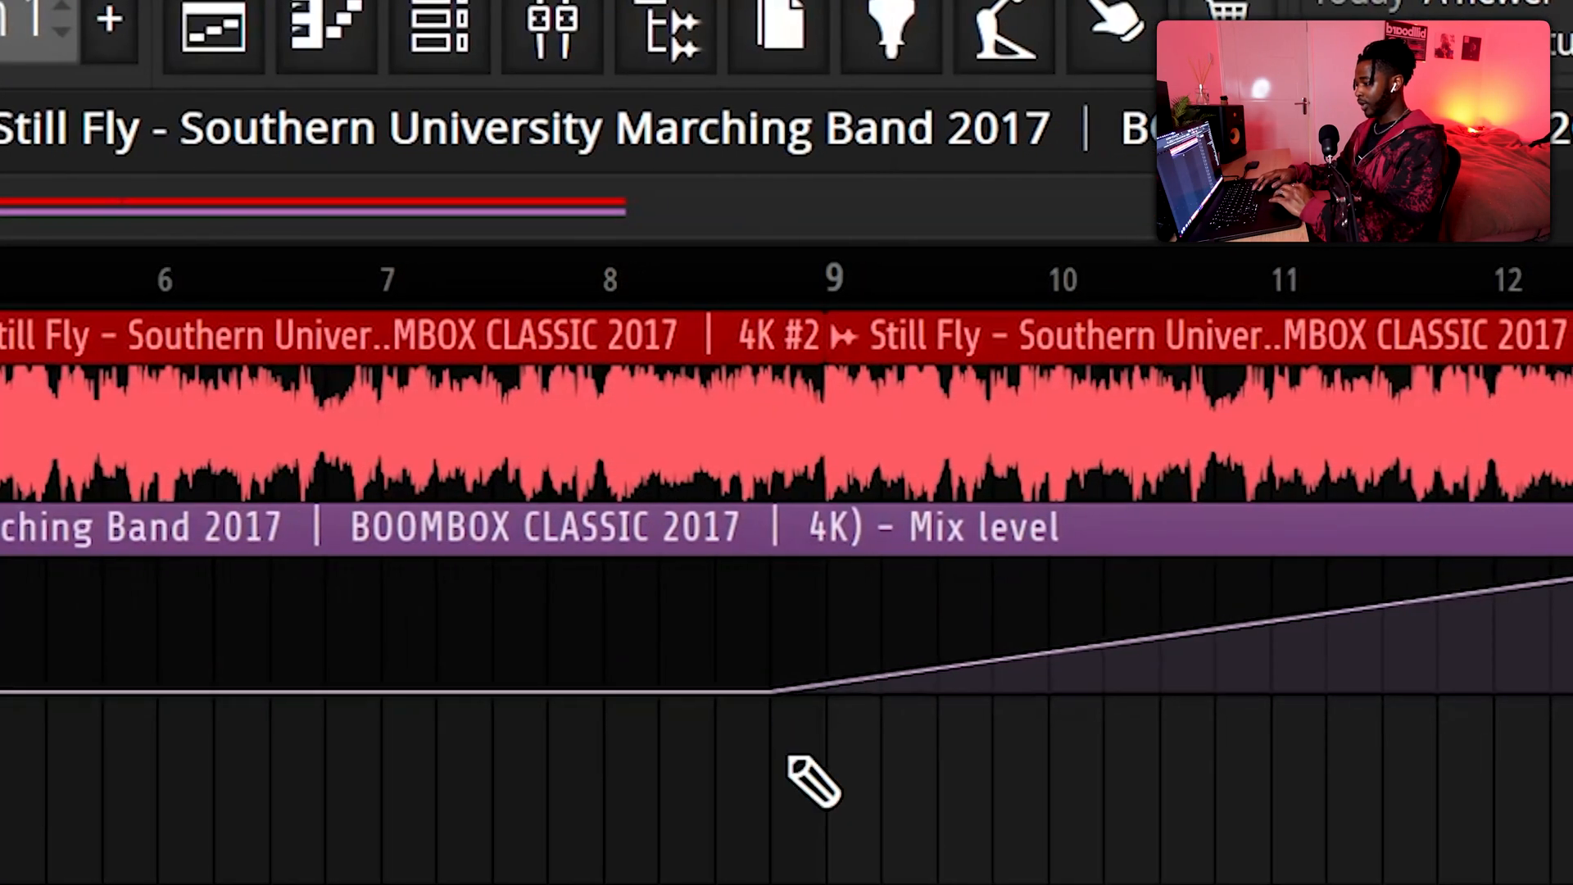
{"action": "scroll", "coordinate": [796, 762], "scroll_direction": "up", "scroll_amount": 2}
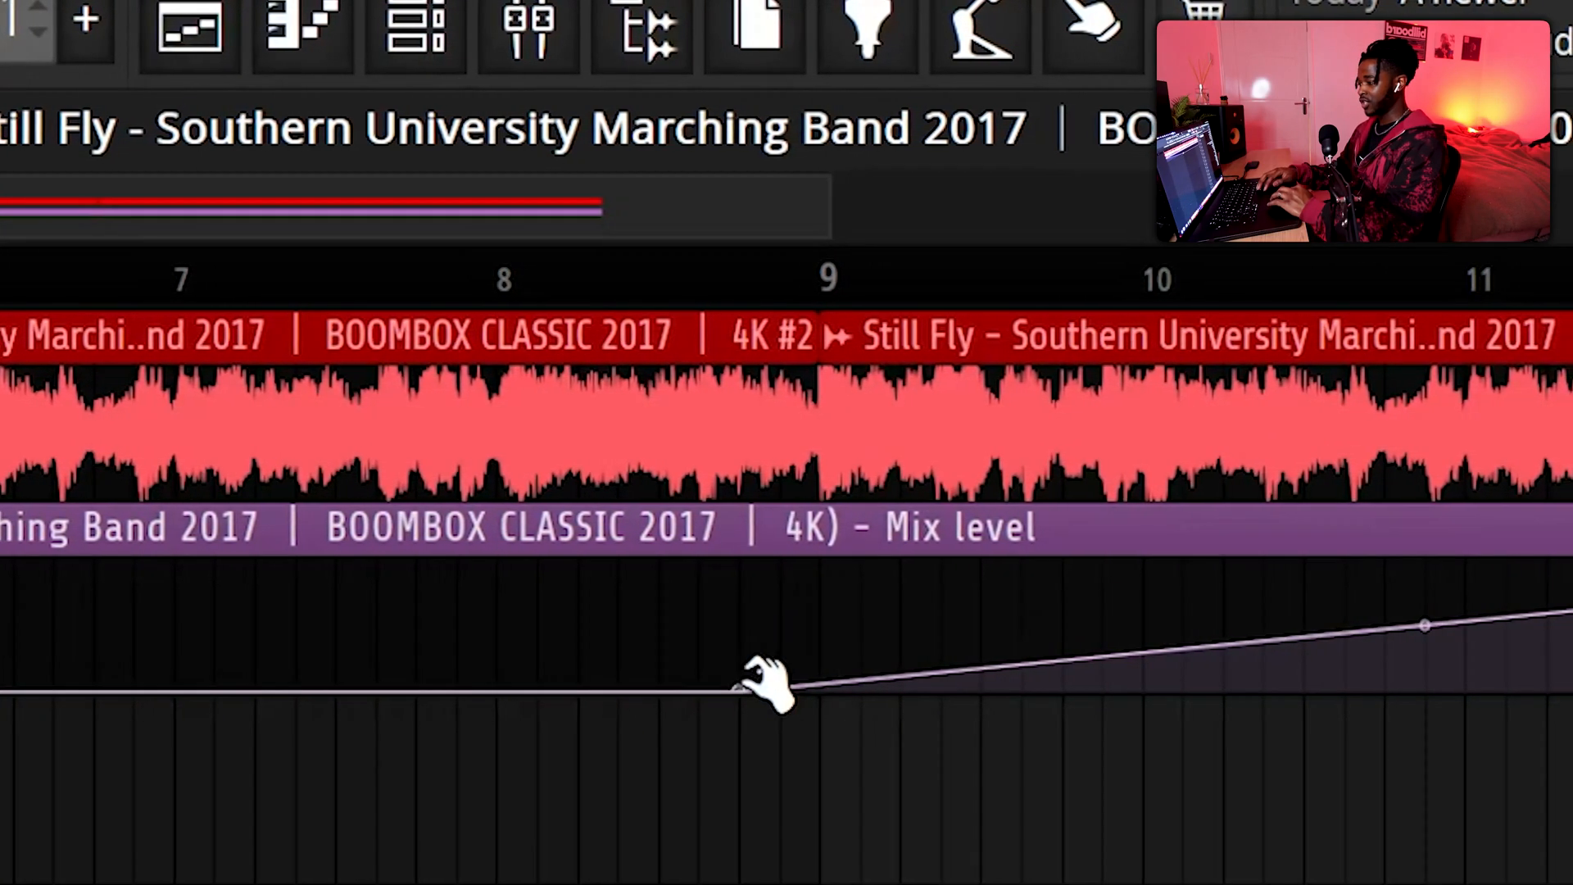
{"action": "left_click_drag", "start_coordinate": [755, 685], "coordinate": [816, 533]}
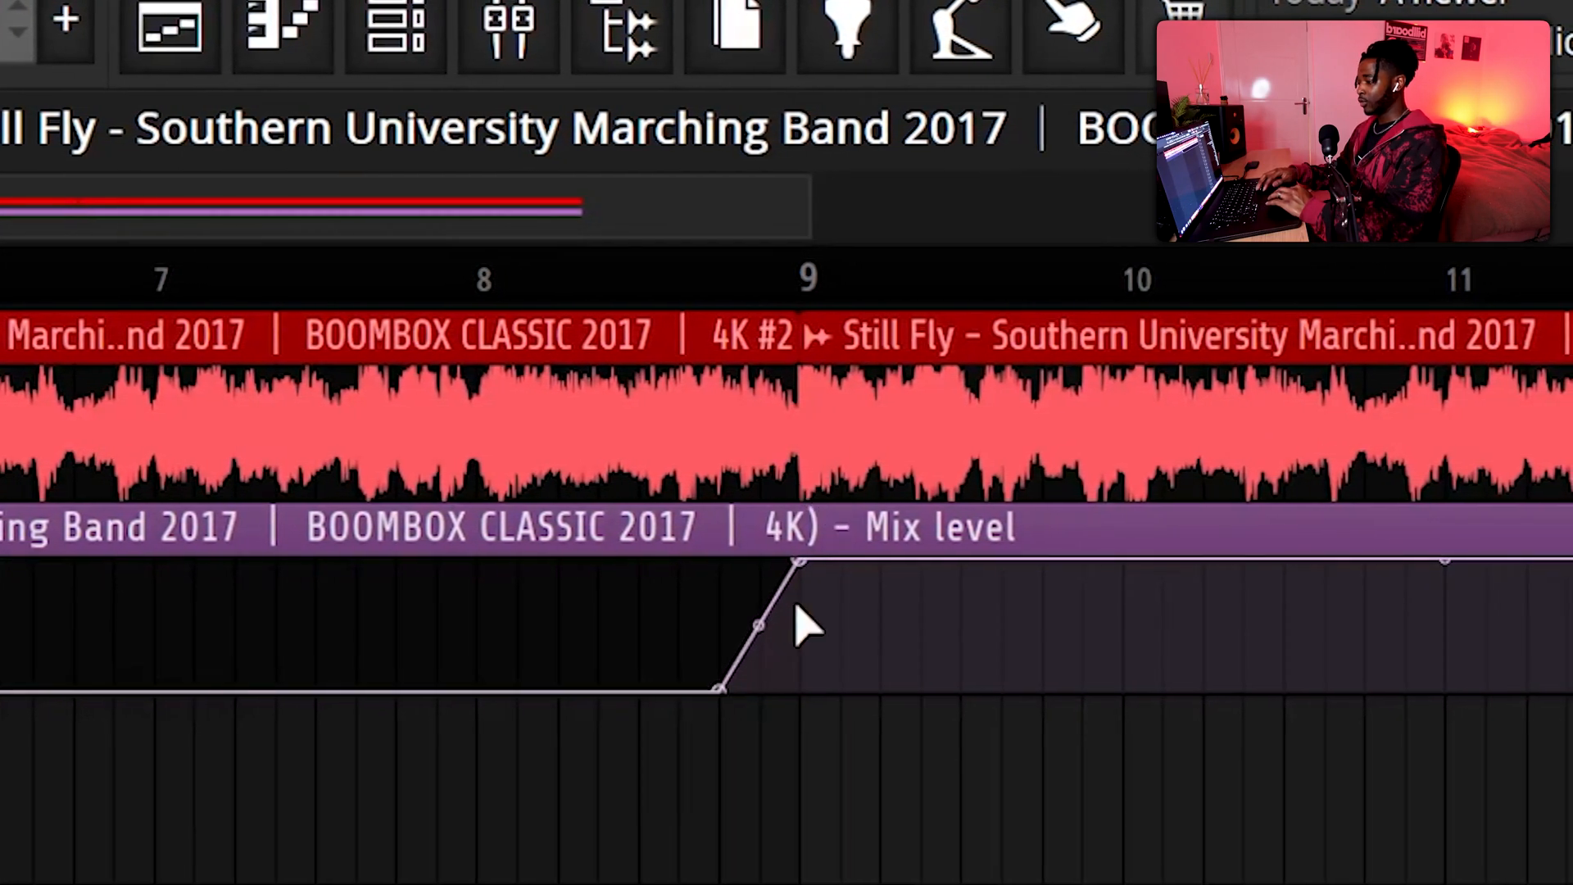
{"action": "left_click_drag", "start_coordinate": [758, 625], "coordinate": [759, 668]}
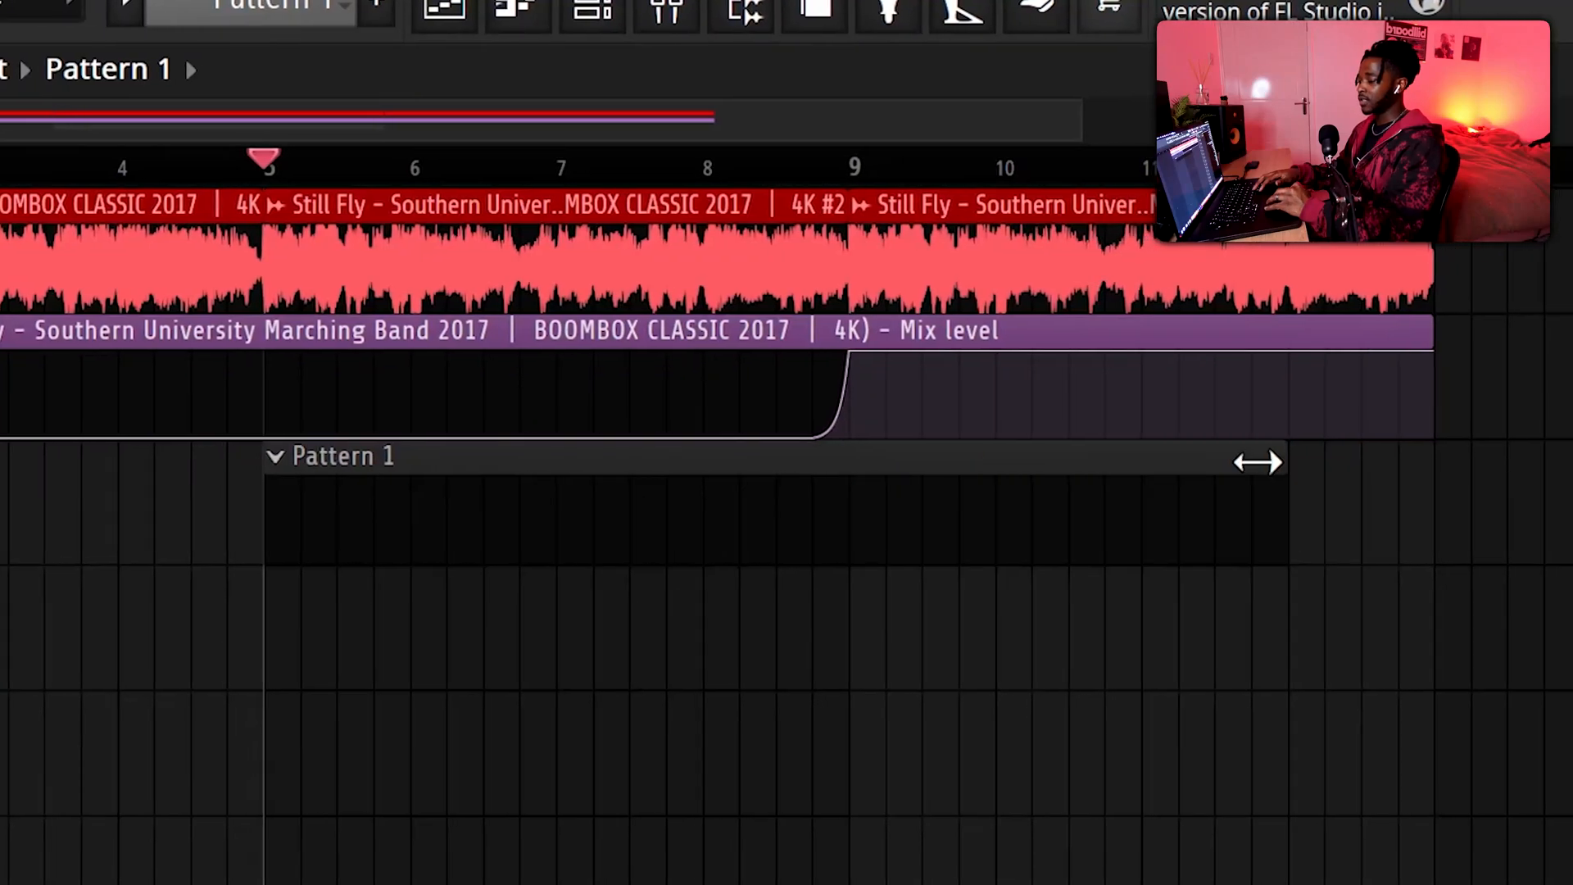
{"action": "left_click_drag", "start_coordinate": [1258, 462], "coordinate": [1430, 467]}
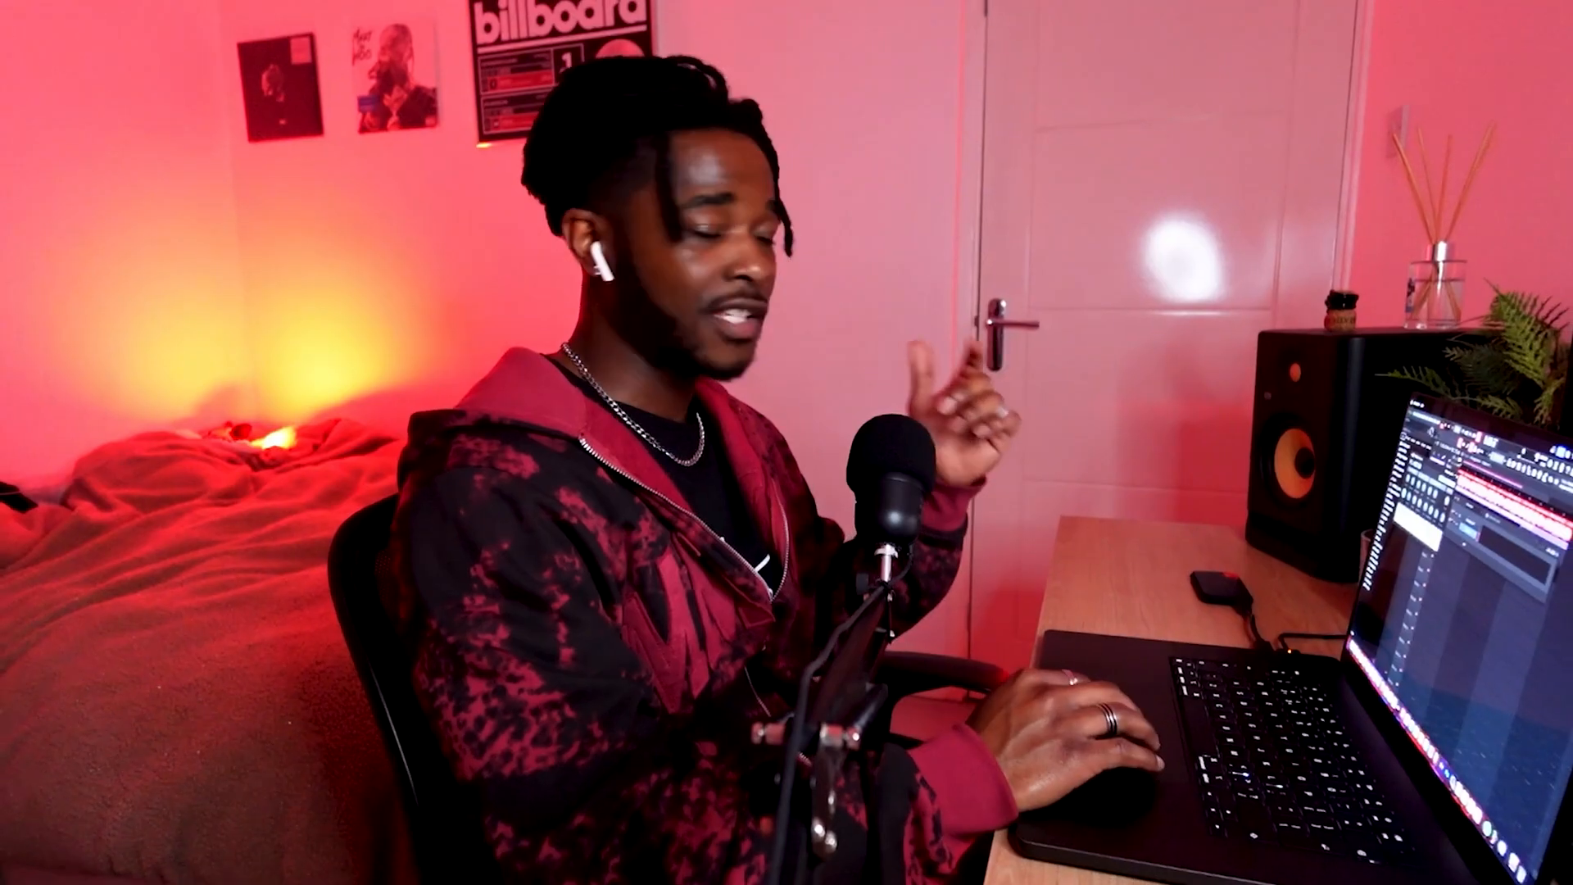
Play notes on the FL Keys keyboard against the running sample to find its root note by ear
{"action": "left_click", "coordinate": [391, 676]}
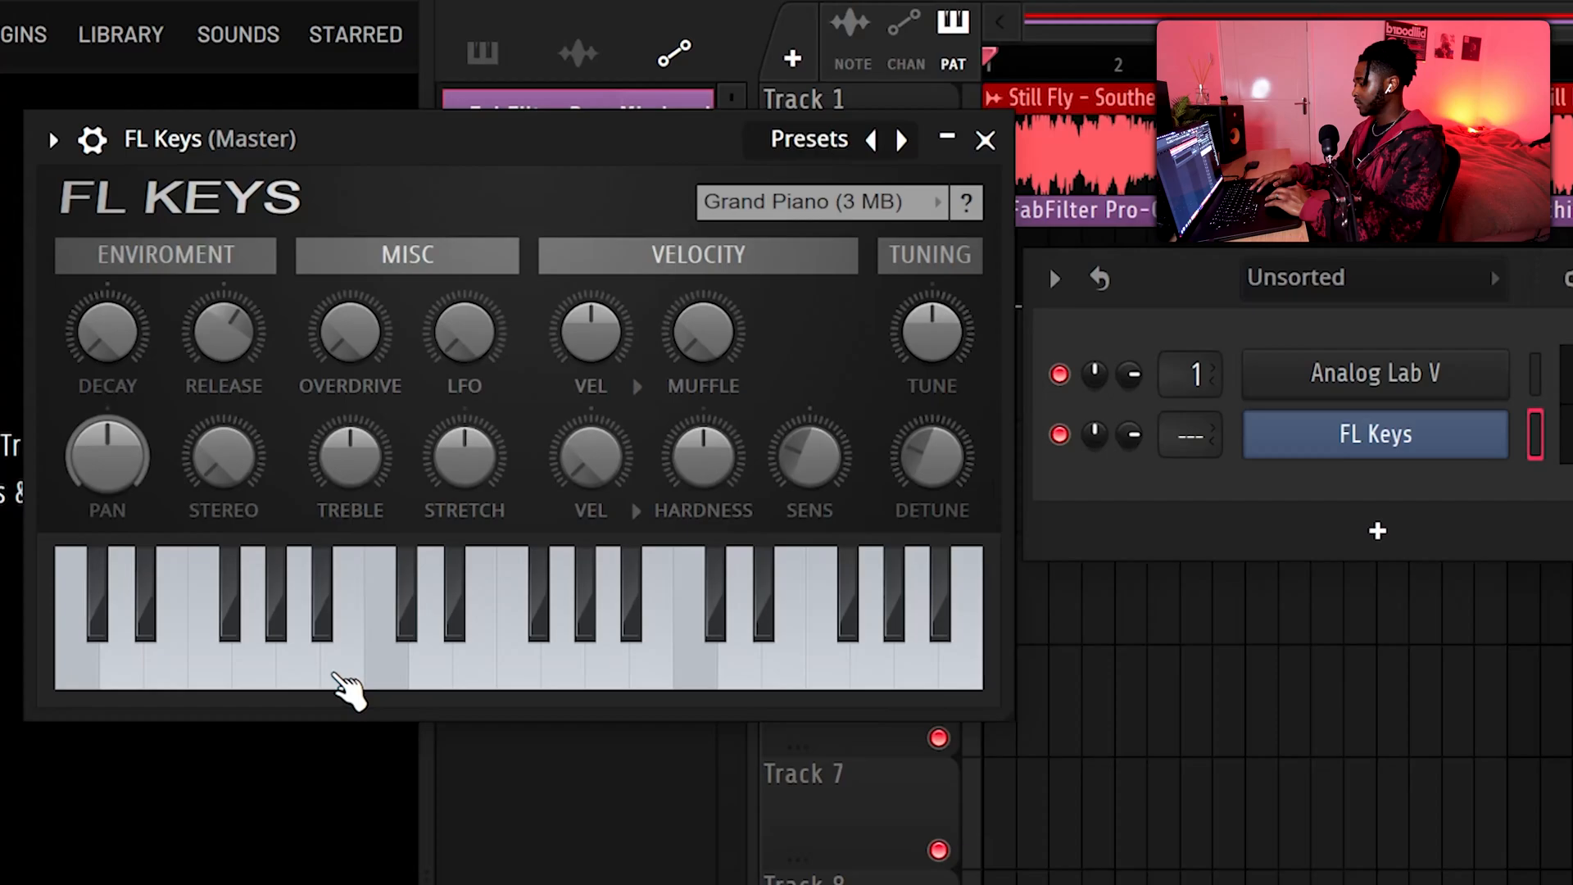
{"action": "left_click", "coordinate": [360, 684]}
{"action": "left_click", "coordinate": [338, 640]}
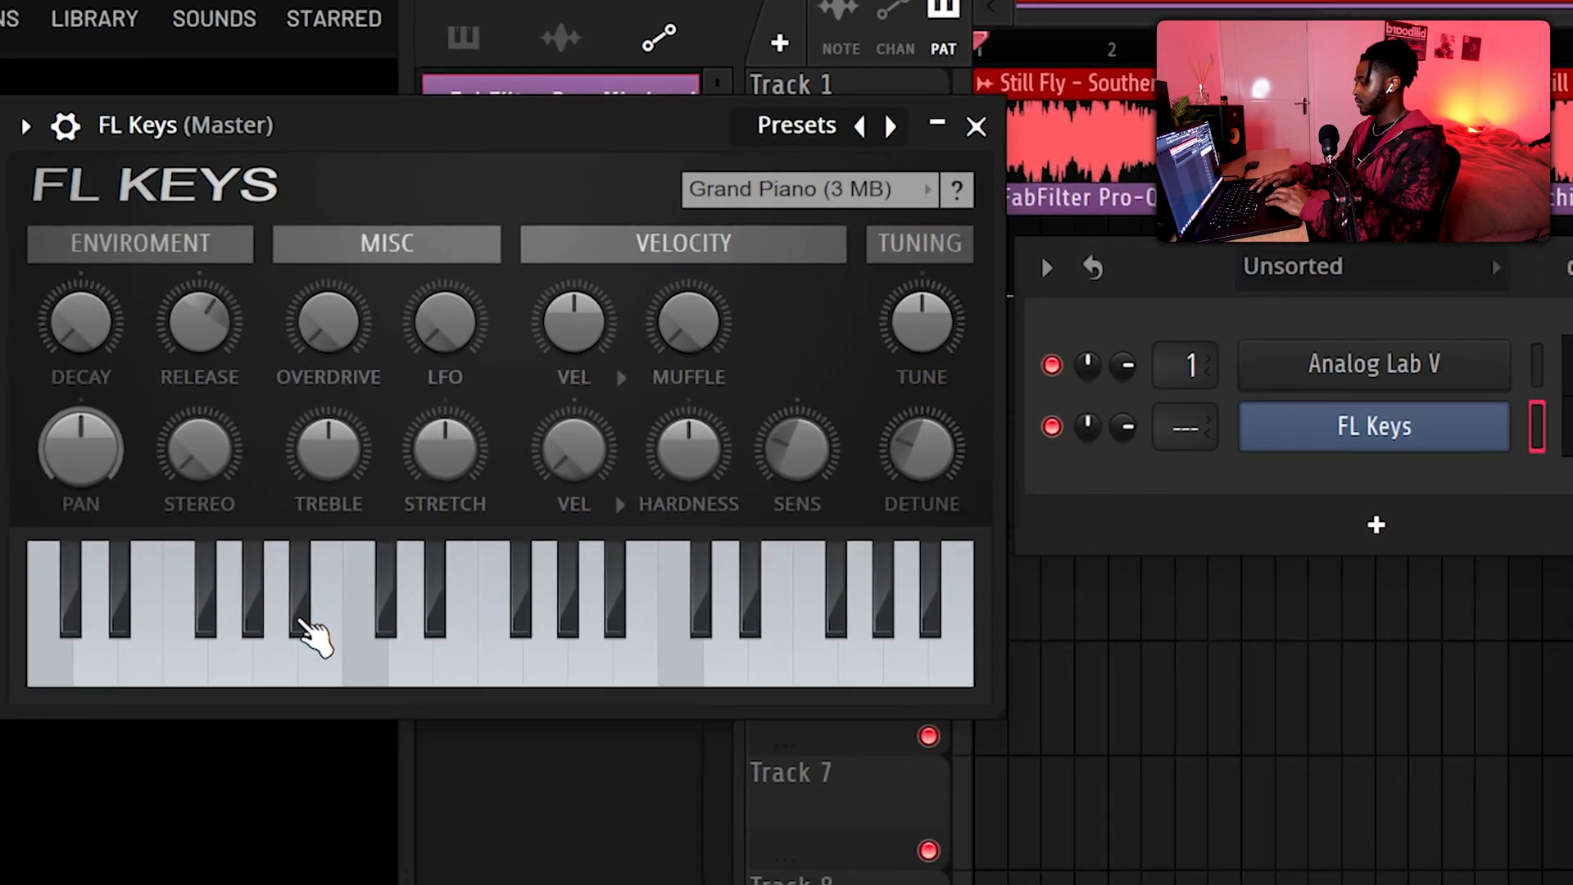
{"action": "left_click", "coordinate": [308, 627]}
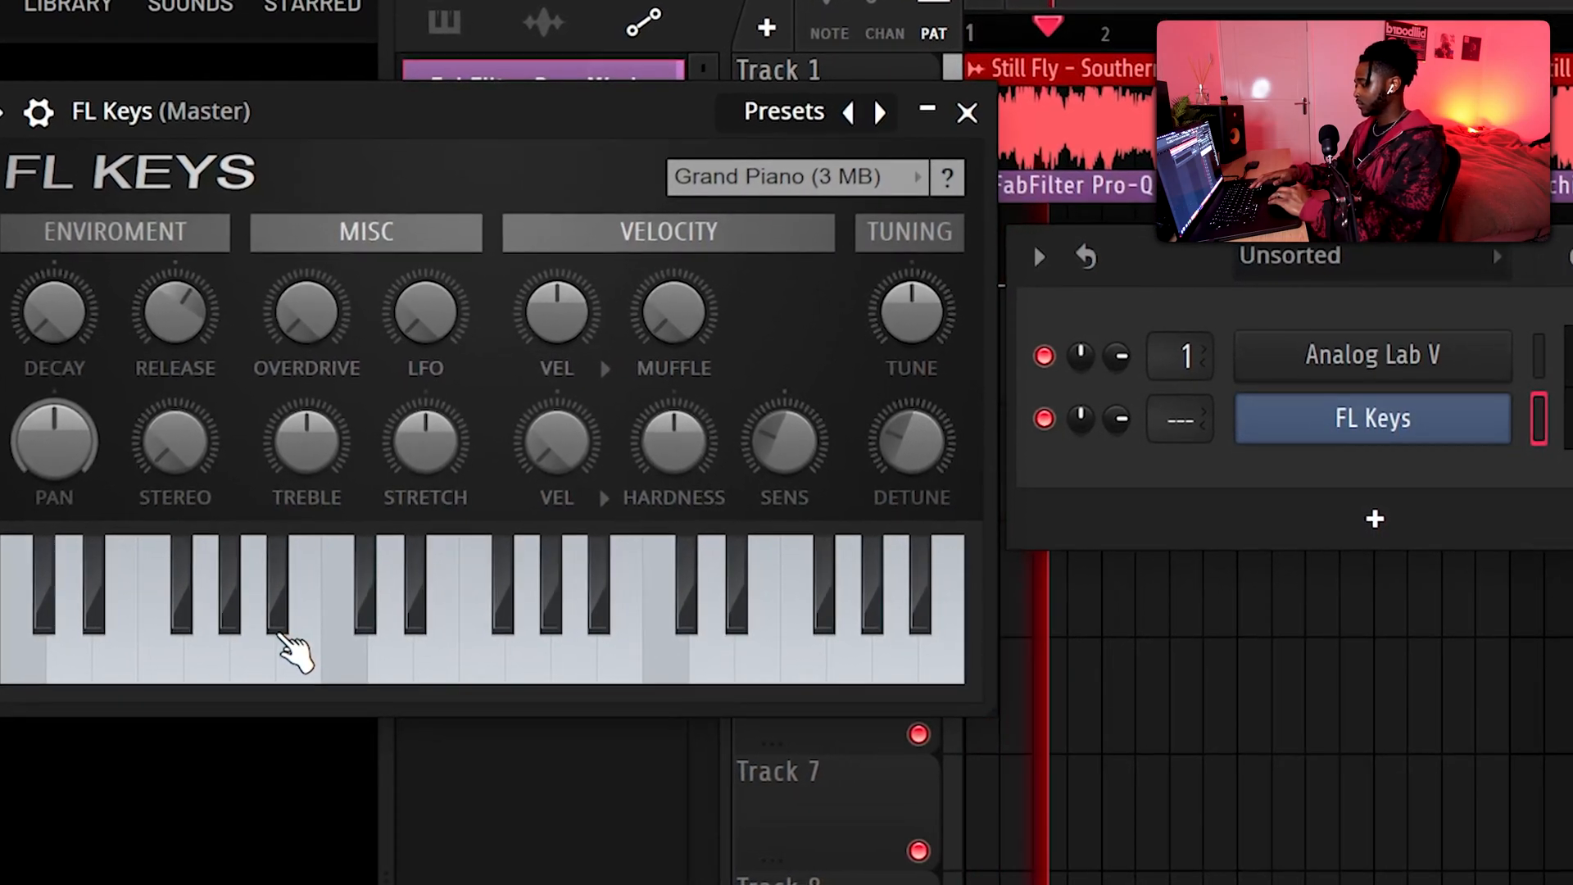
{"action": "left_click", "coordinate": [285, 631]}
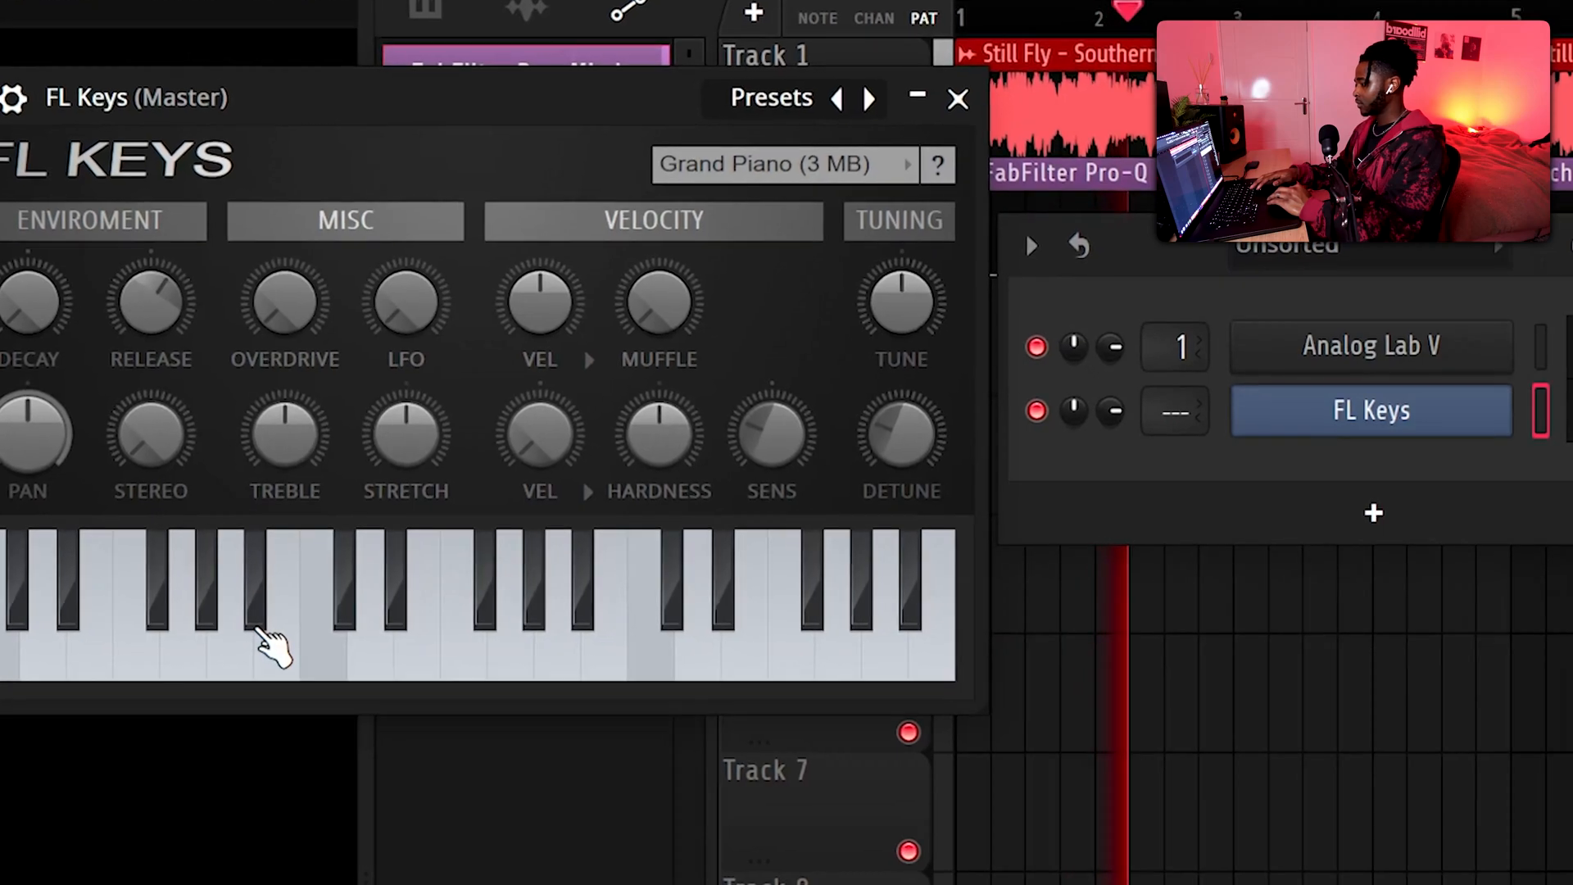
{"action": "left_click", "coordinate": [262, 619]}
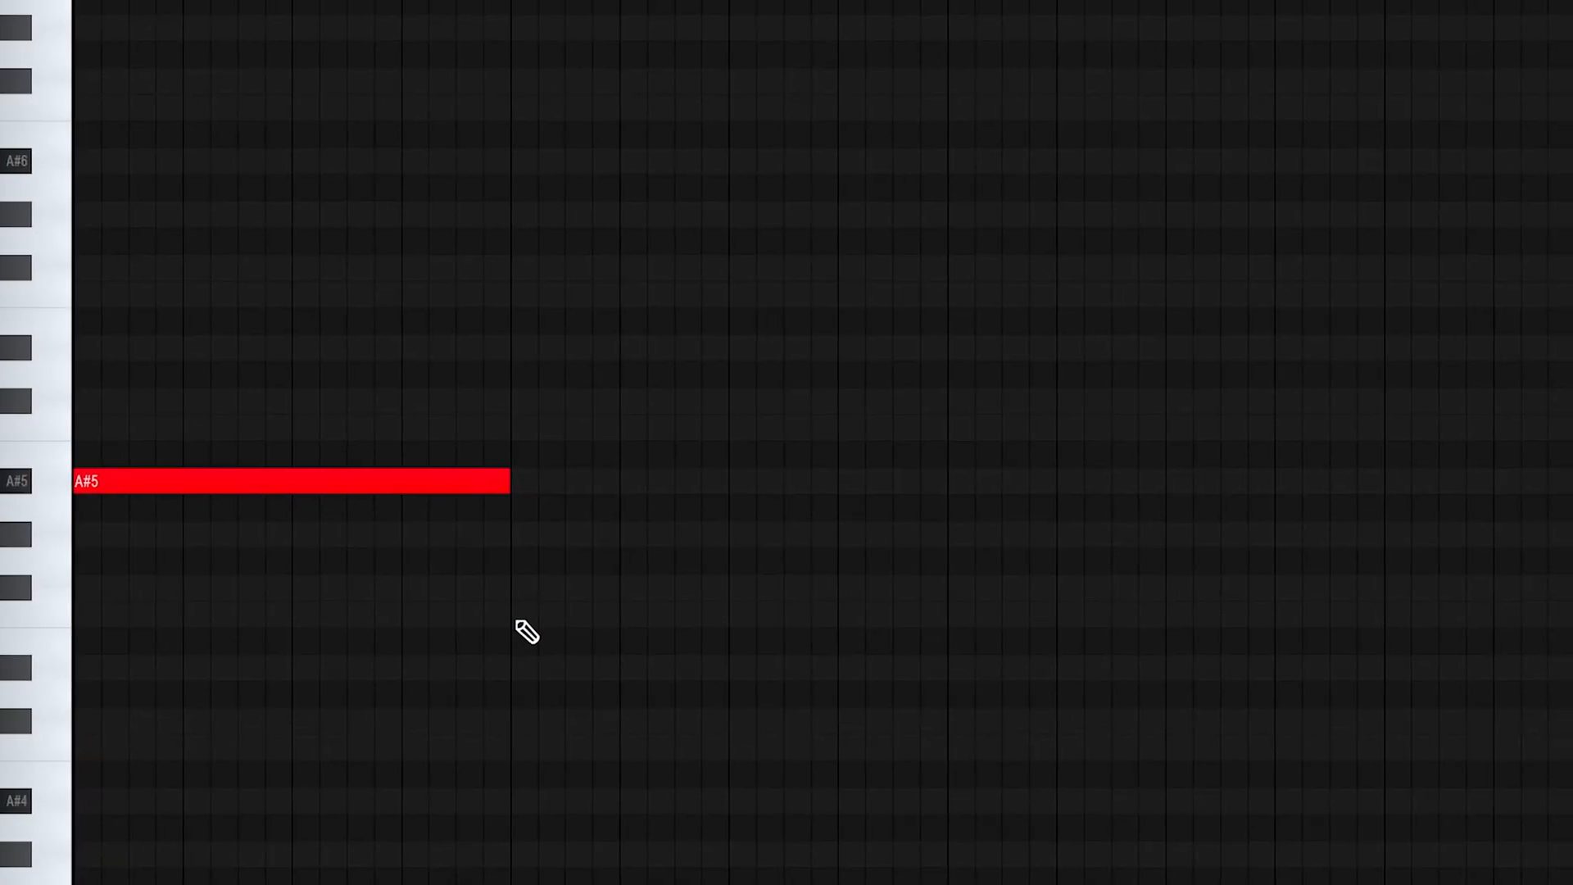
Choose an ambient pad preset in Analog Lab V and start playback to hear it with the sample
{"action": "left_click", "coordinate": [494, 614]}
{"action": "key", "text": "space"}
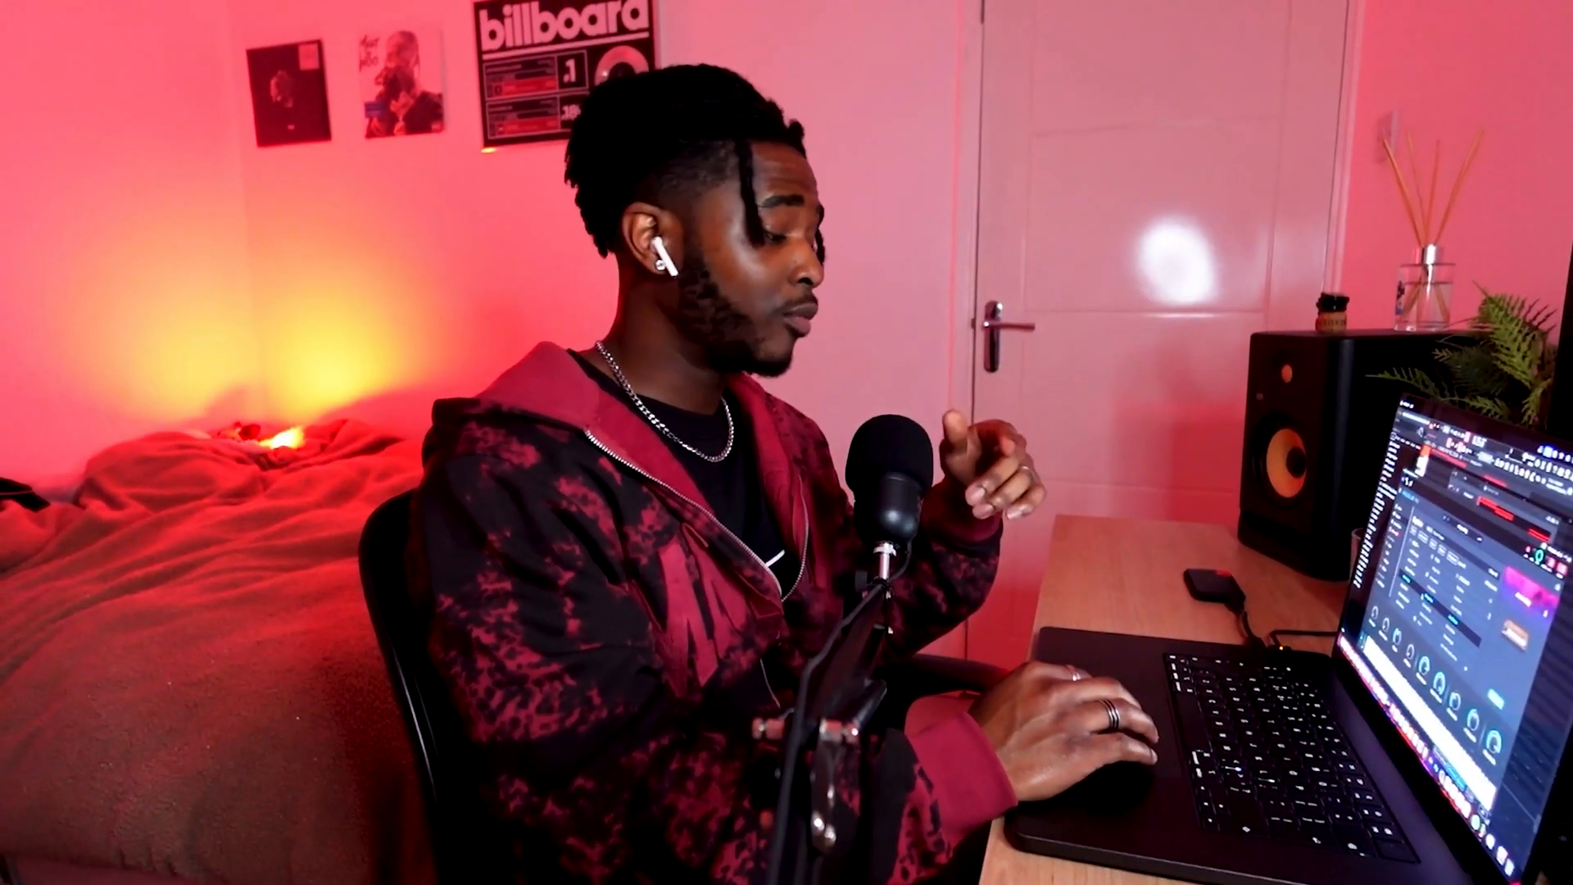
Complete the bar 1 chord in the Analog Lab V piano roll as A#5, C#6, F6 and A#6, and play it back
{"action": "left_click", "coordinate": [341, 474]}
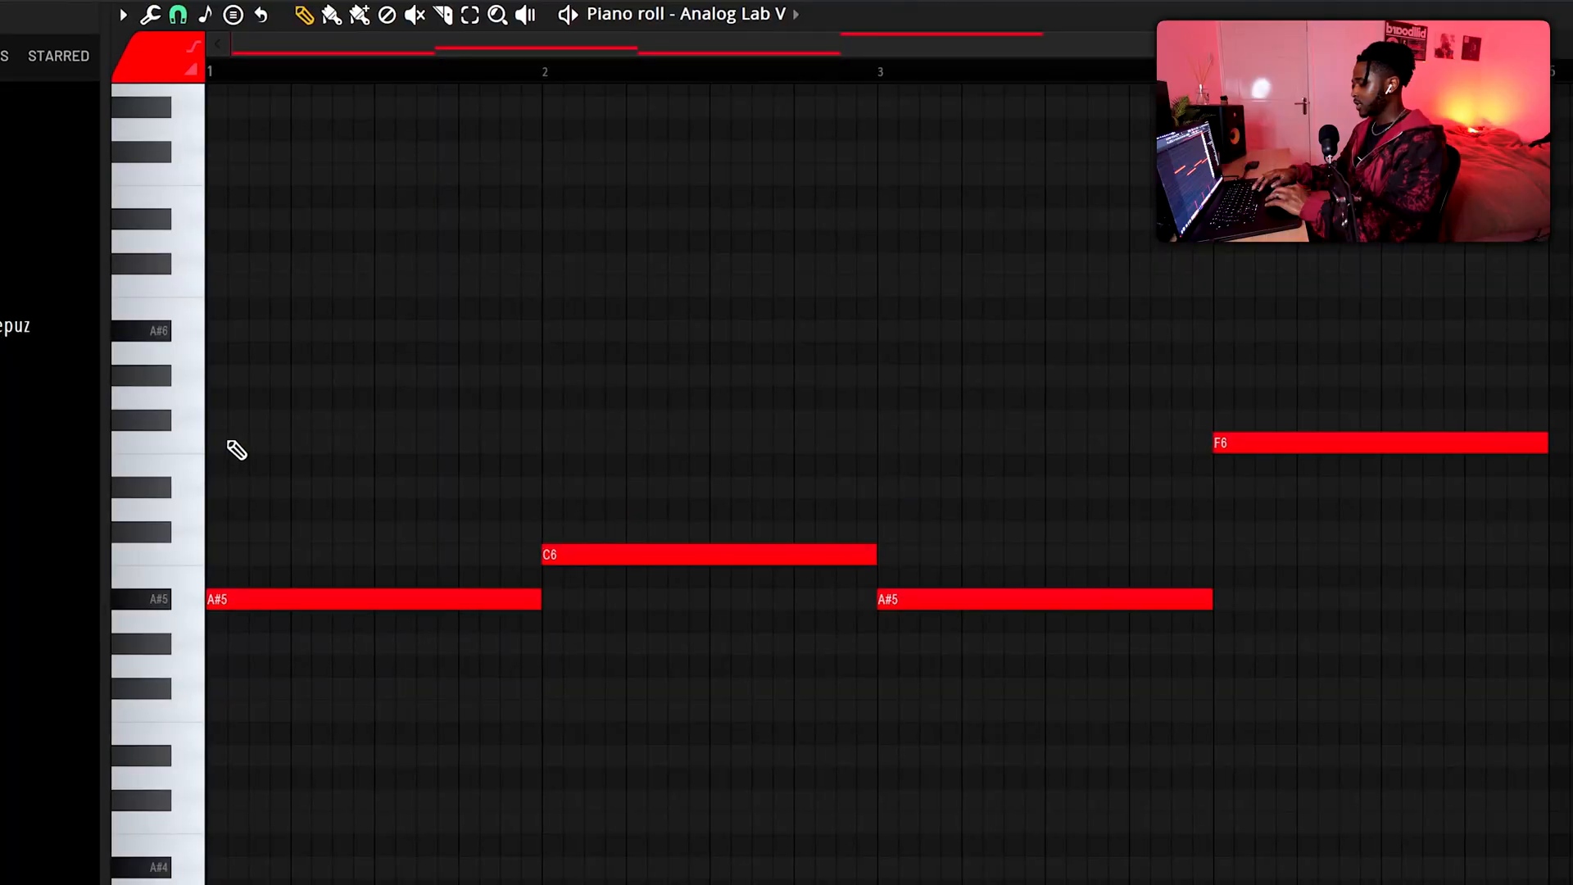
{"action": "left_click", "coordinate": [262, 532]}
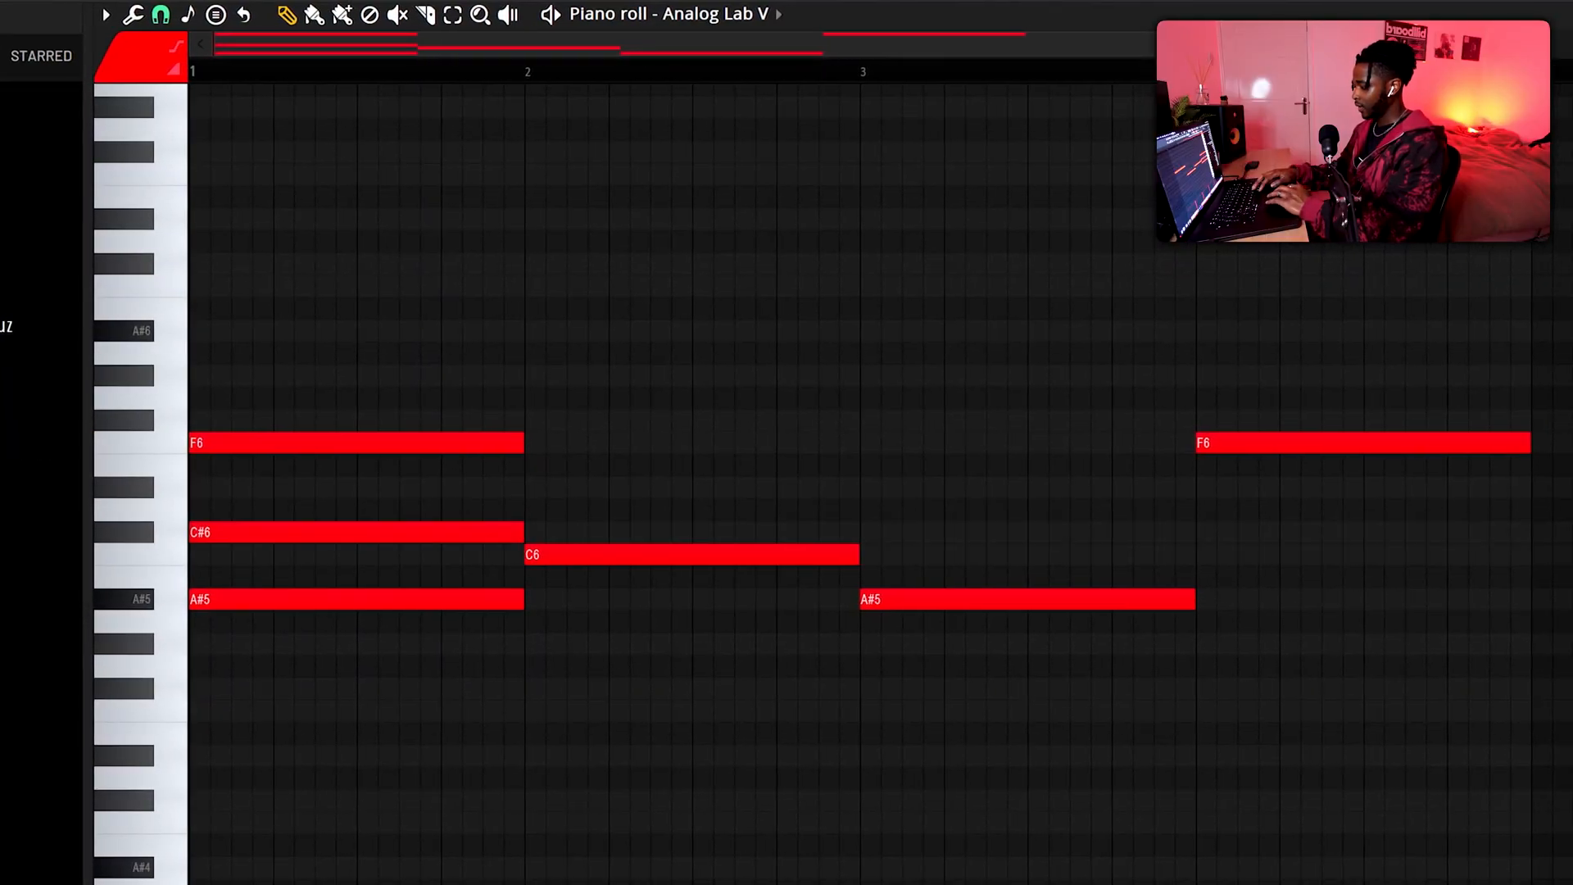
{"action": "left_click", "coordinate": [208, 335]}
{"action": "key", "text": "space"}
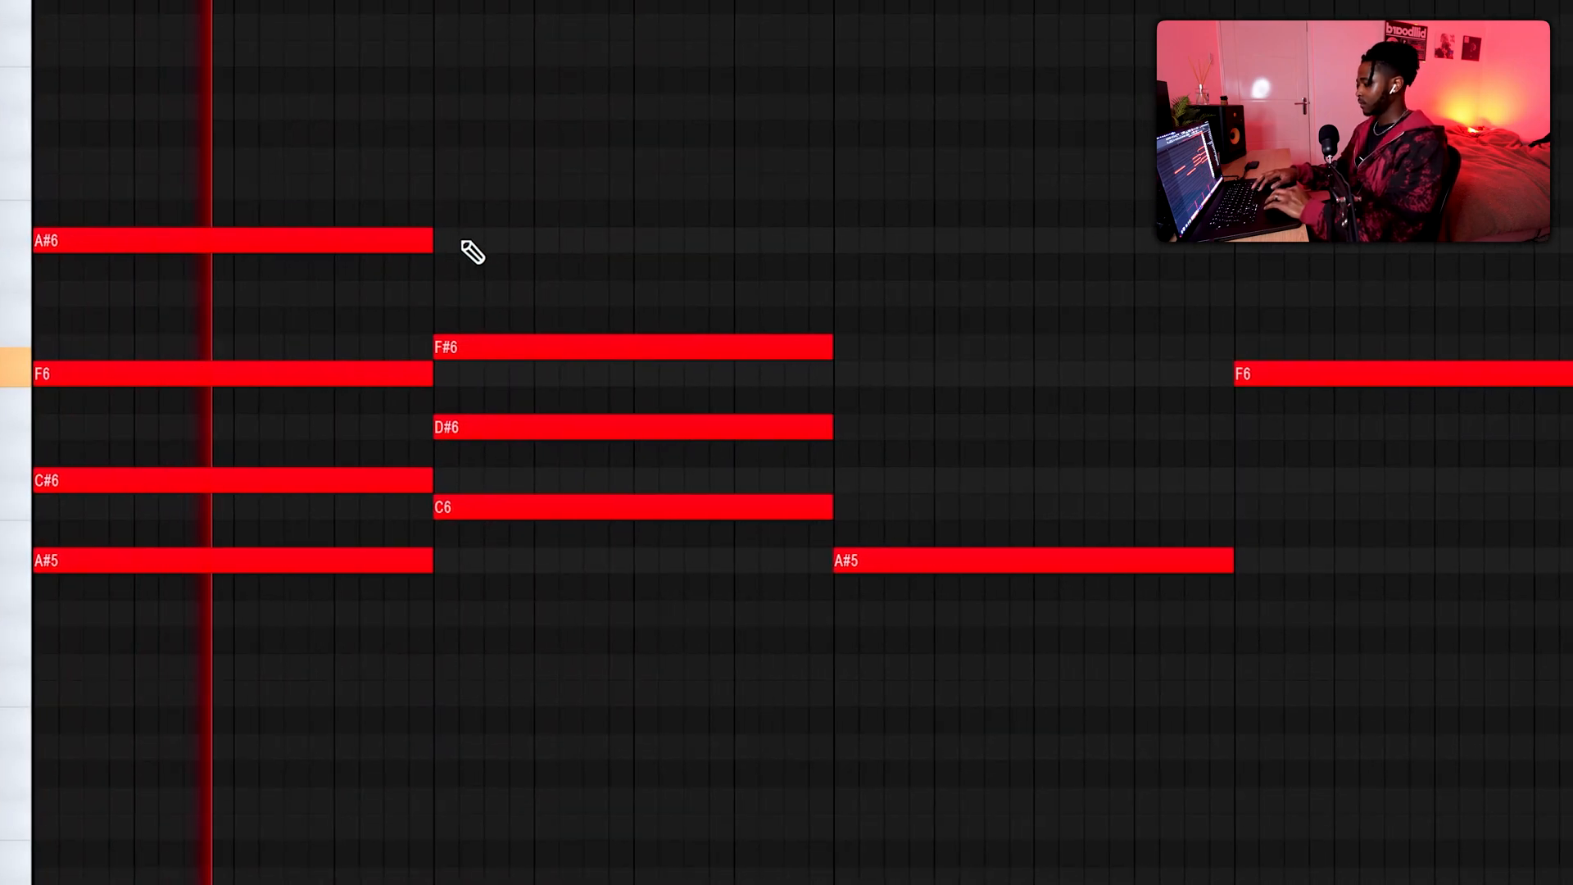
Add C7 to the bar 2 chord and revoice its lower notes to F5, C6 and F6 while playing it back
{"action": "left_click", "coordinate": [443, 187]}
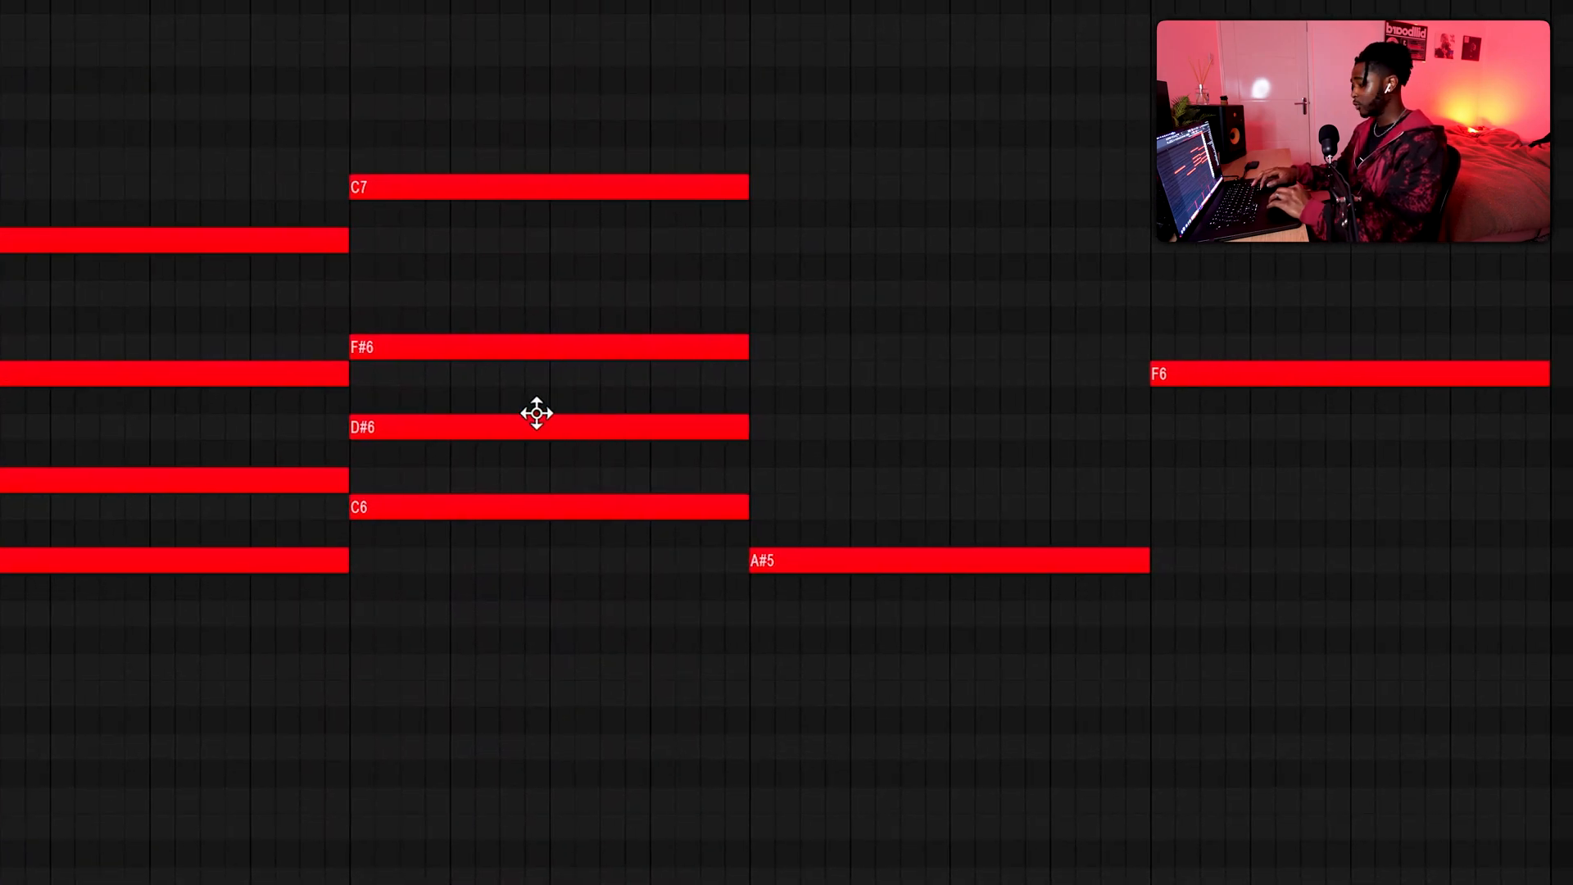
{"action": "left_click_drag", "start_coordinate": [457, 508], "coordinate": [456, 706]}
{"action": "key", "text": "space"}
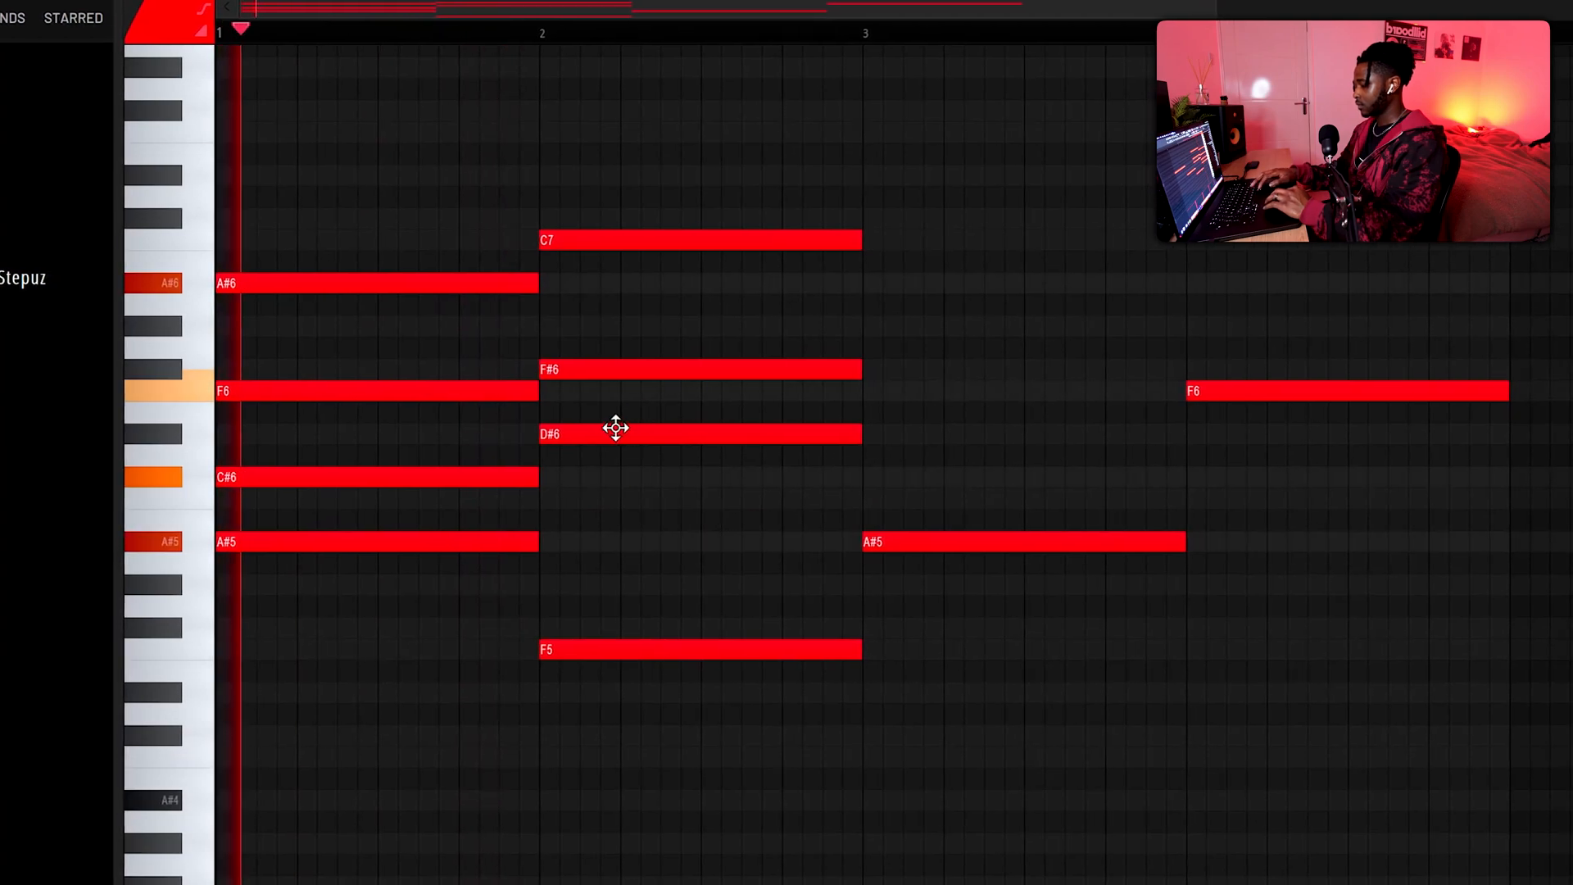
{"action": "left_click_drag", "start_coordinate": [631, 369], "coordinate": [632, 391]}
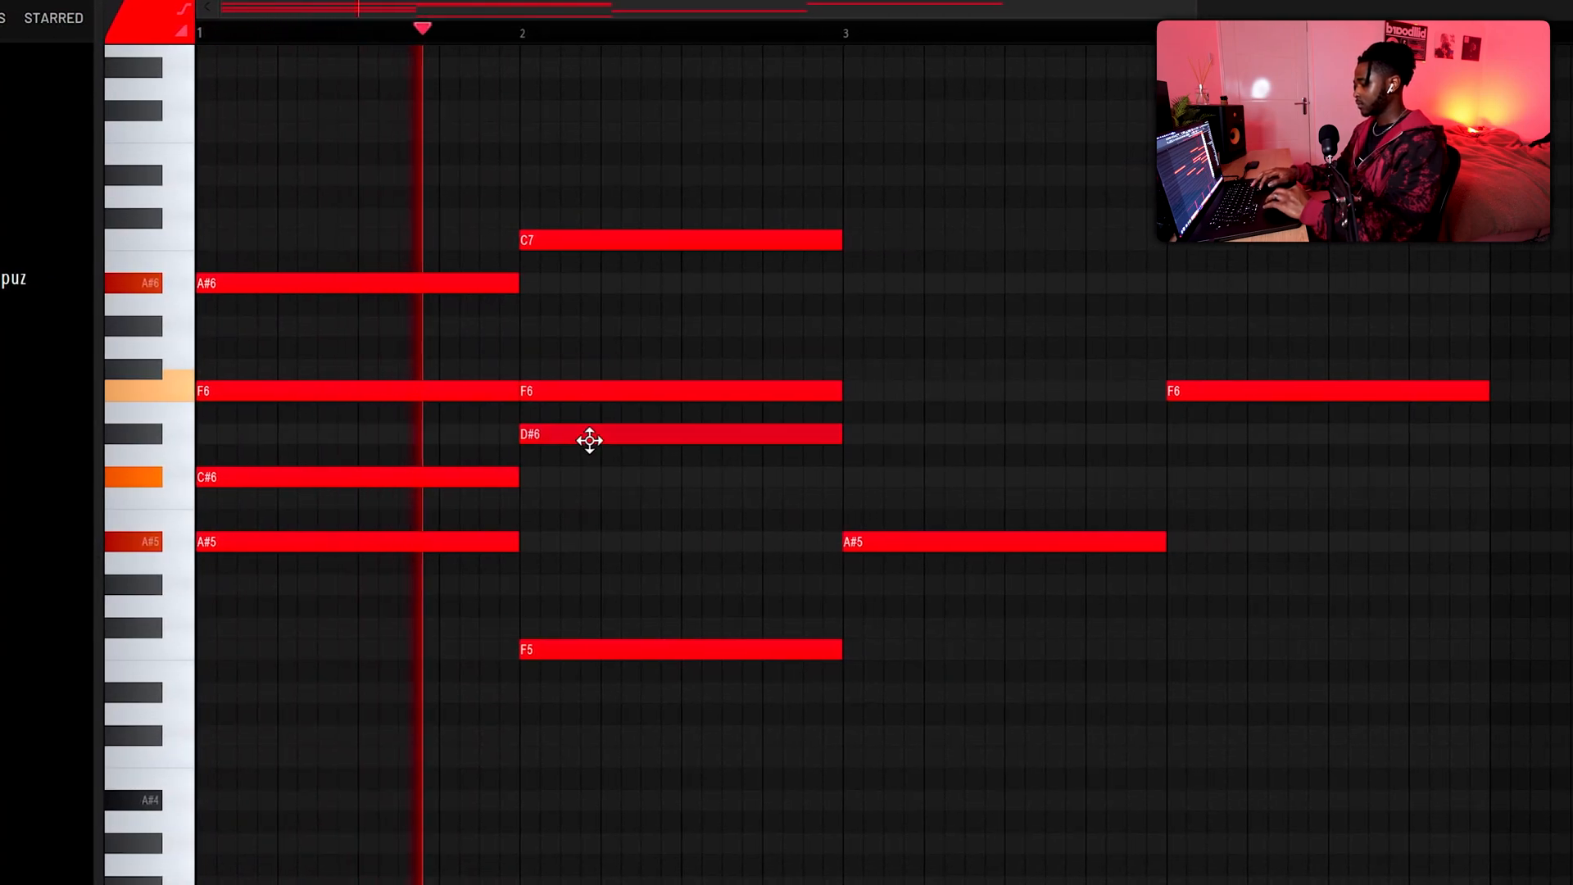
{"action": "left_click_drag", "start_coordinate": [589, 440], "coordinate": [582, 508]}
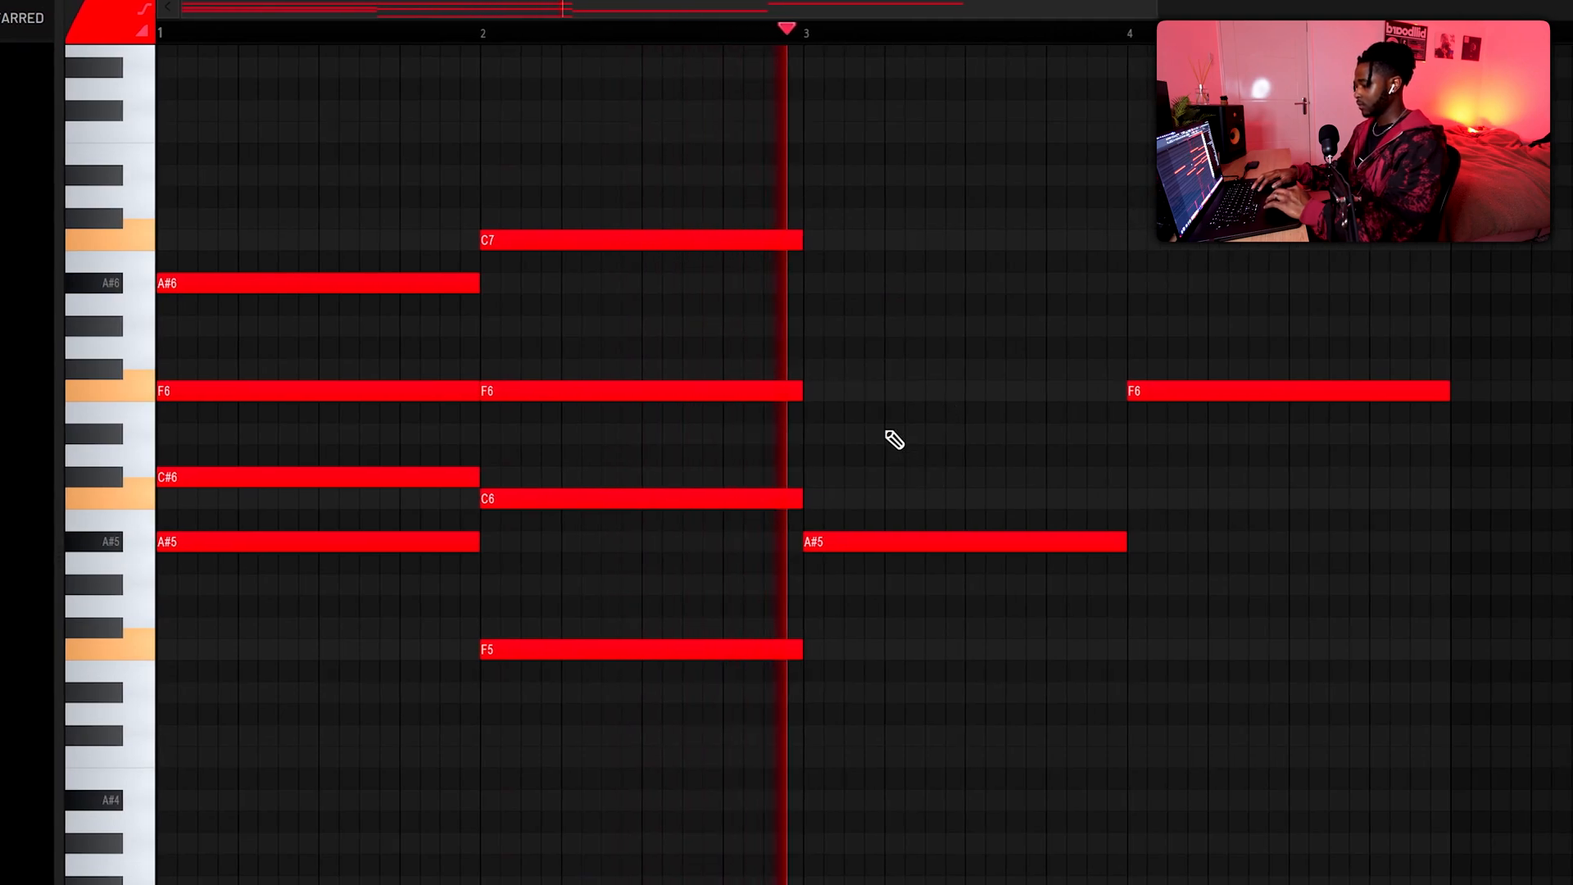
{"action": "key", "text": "space"}
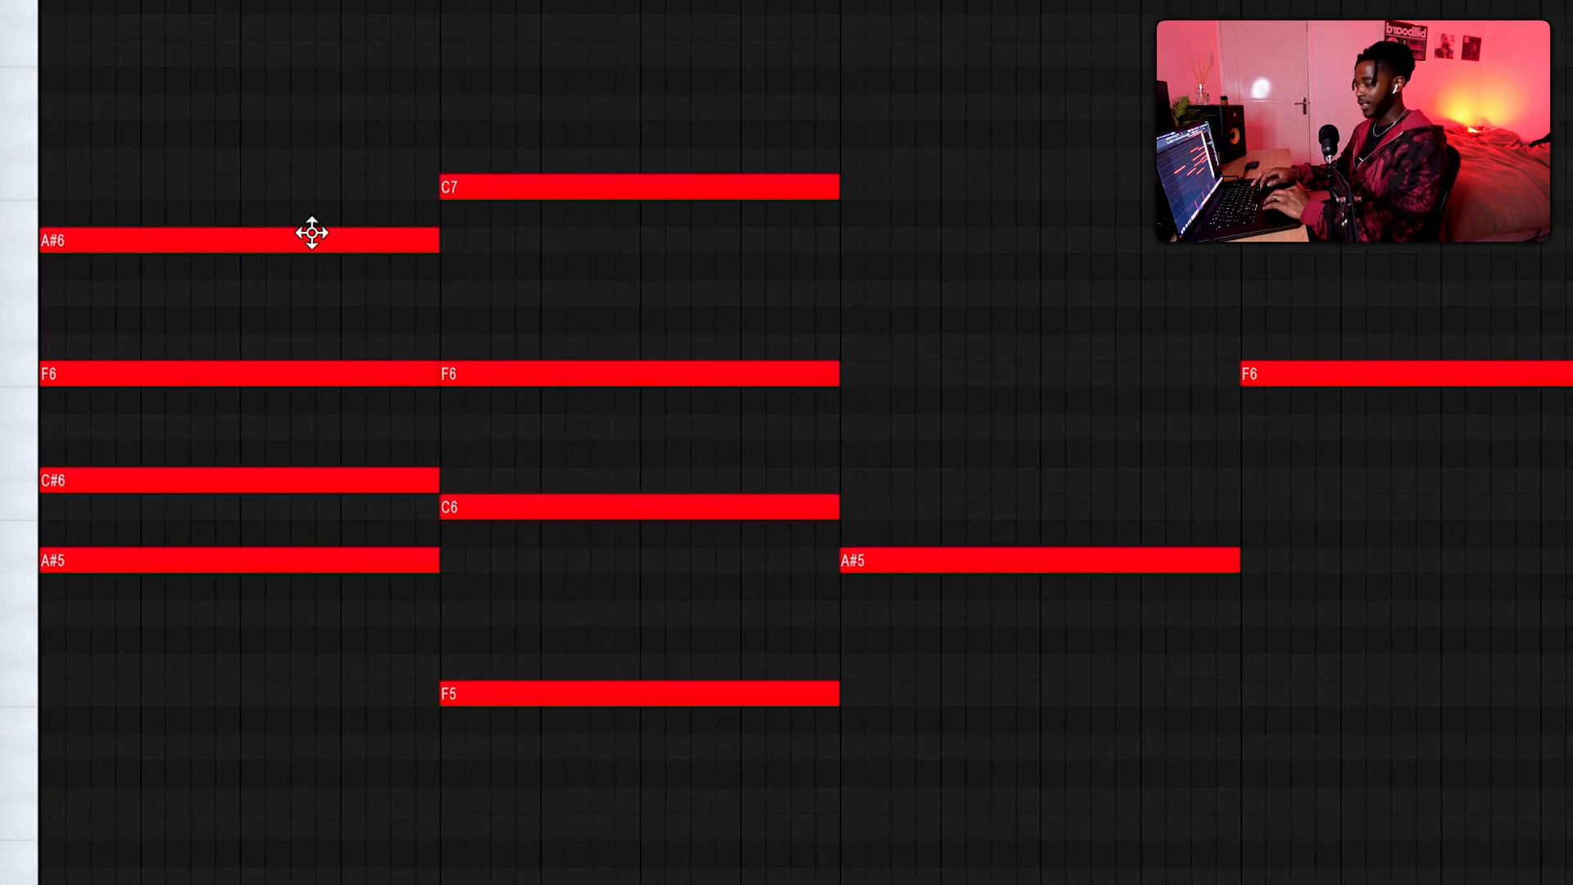
Build the bar 3 chord as A#5, C#6, F6 and A#6, and add a C7 after the C#7 in bar 4
{"action": "left_click", "coordinate": [847, 345]}
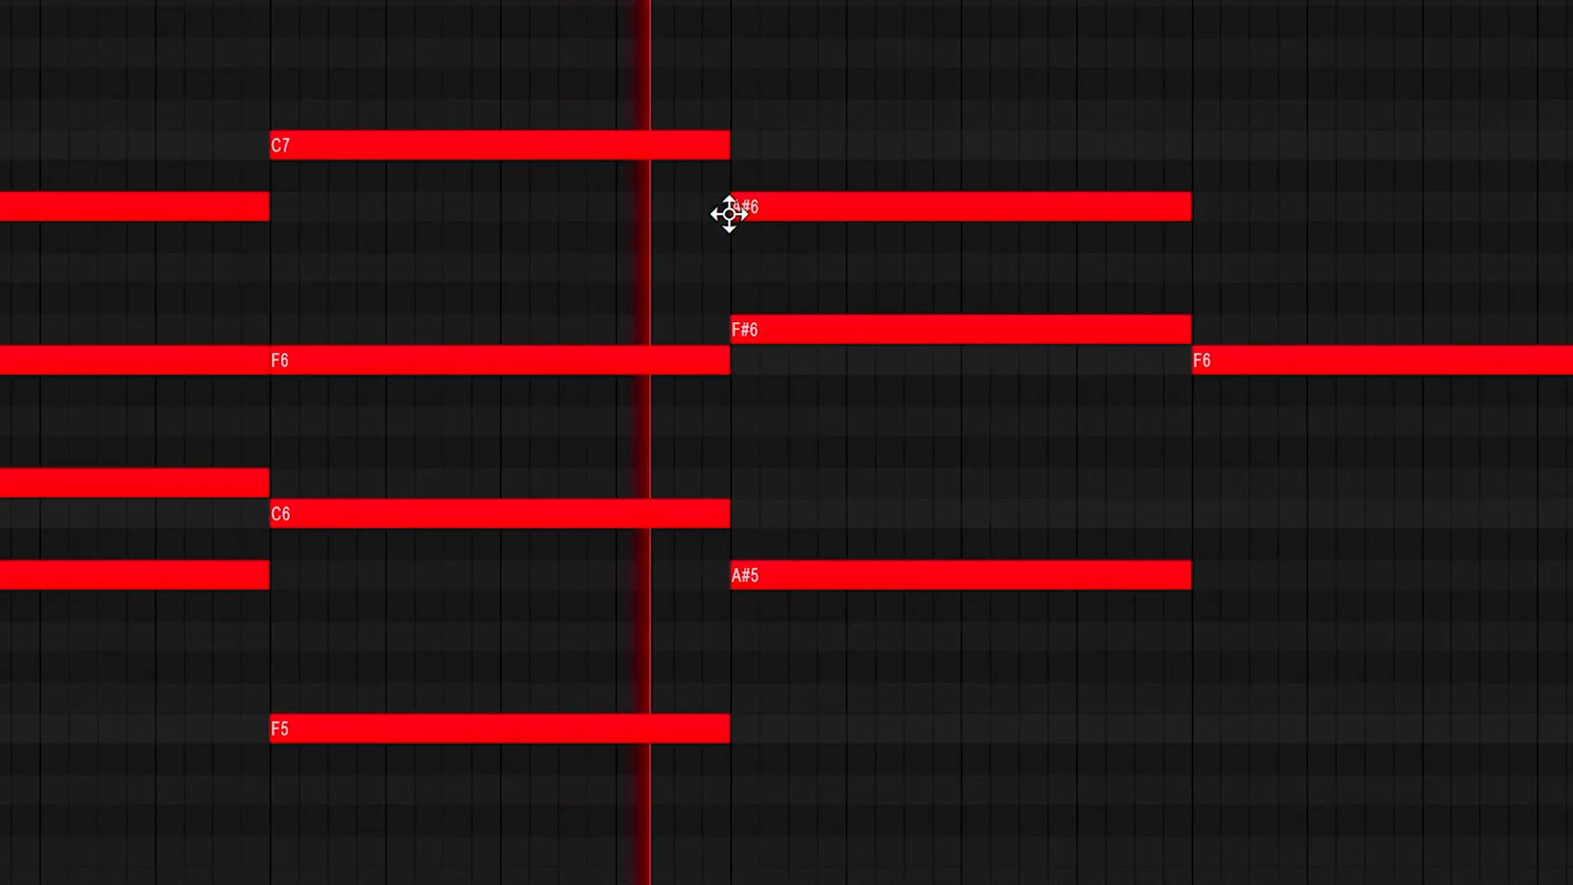
{"action": "left_click_drag", "start_coordinate": [741, 457], "coordinate": [765, 492]}
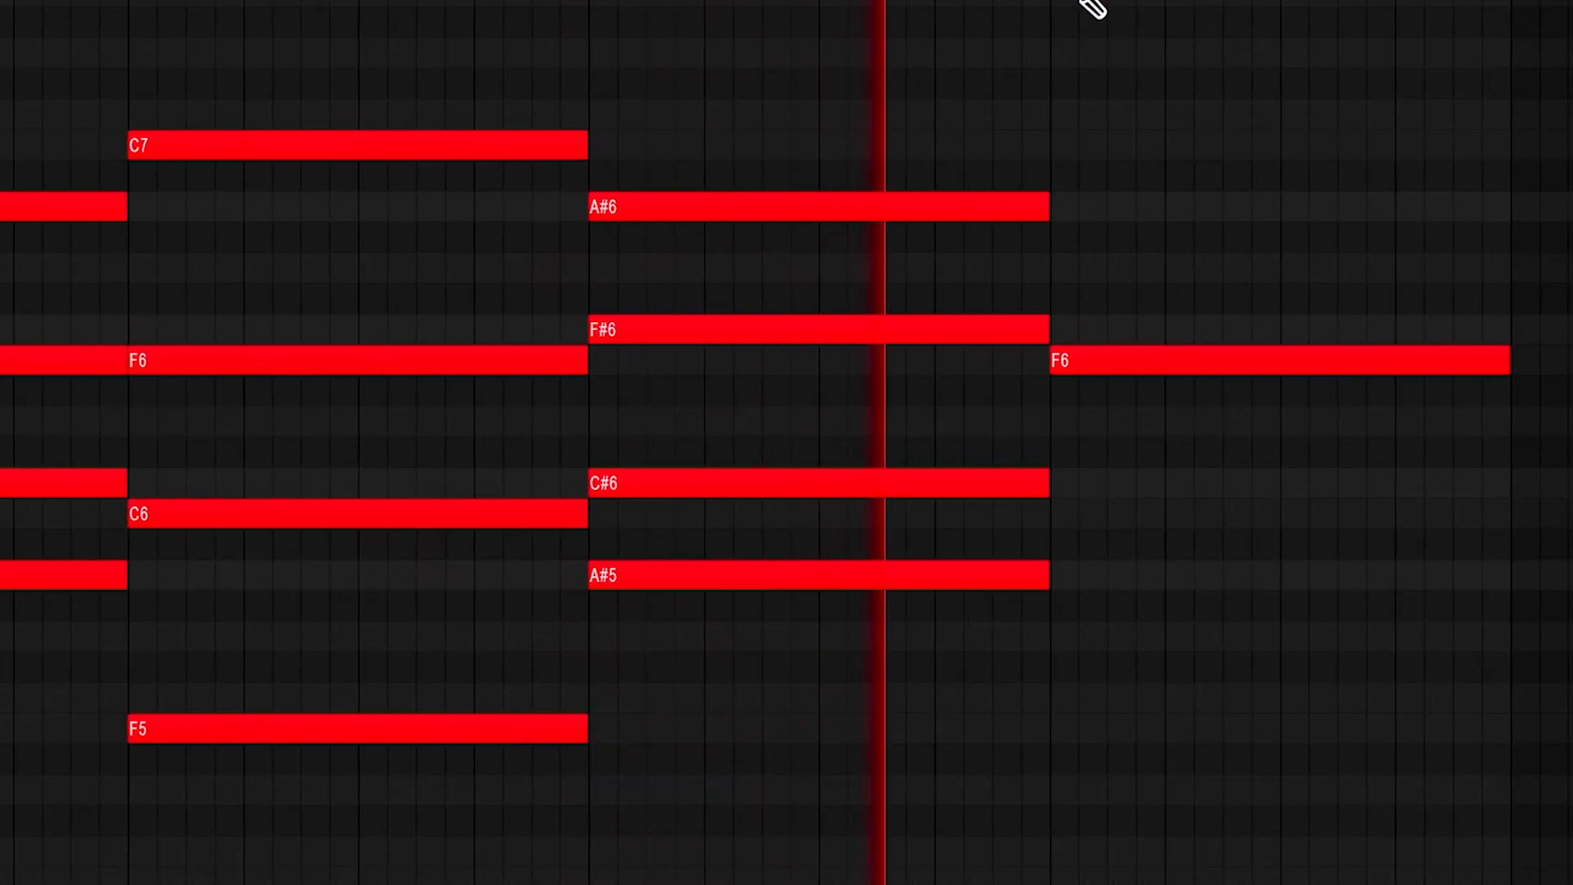
{"action": "left_click_drag", "start_coordinate": [647, 331], "coordinate": [647, 361]}
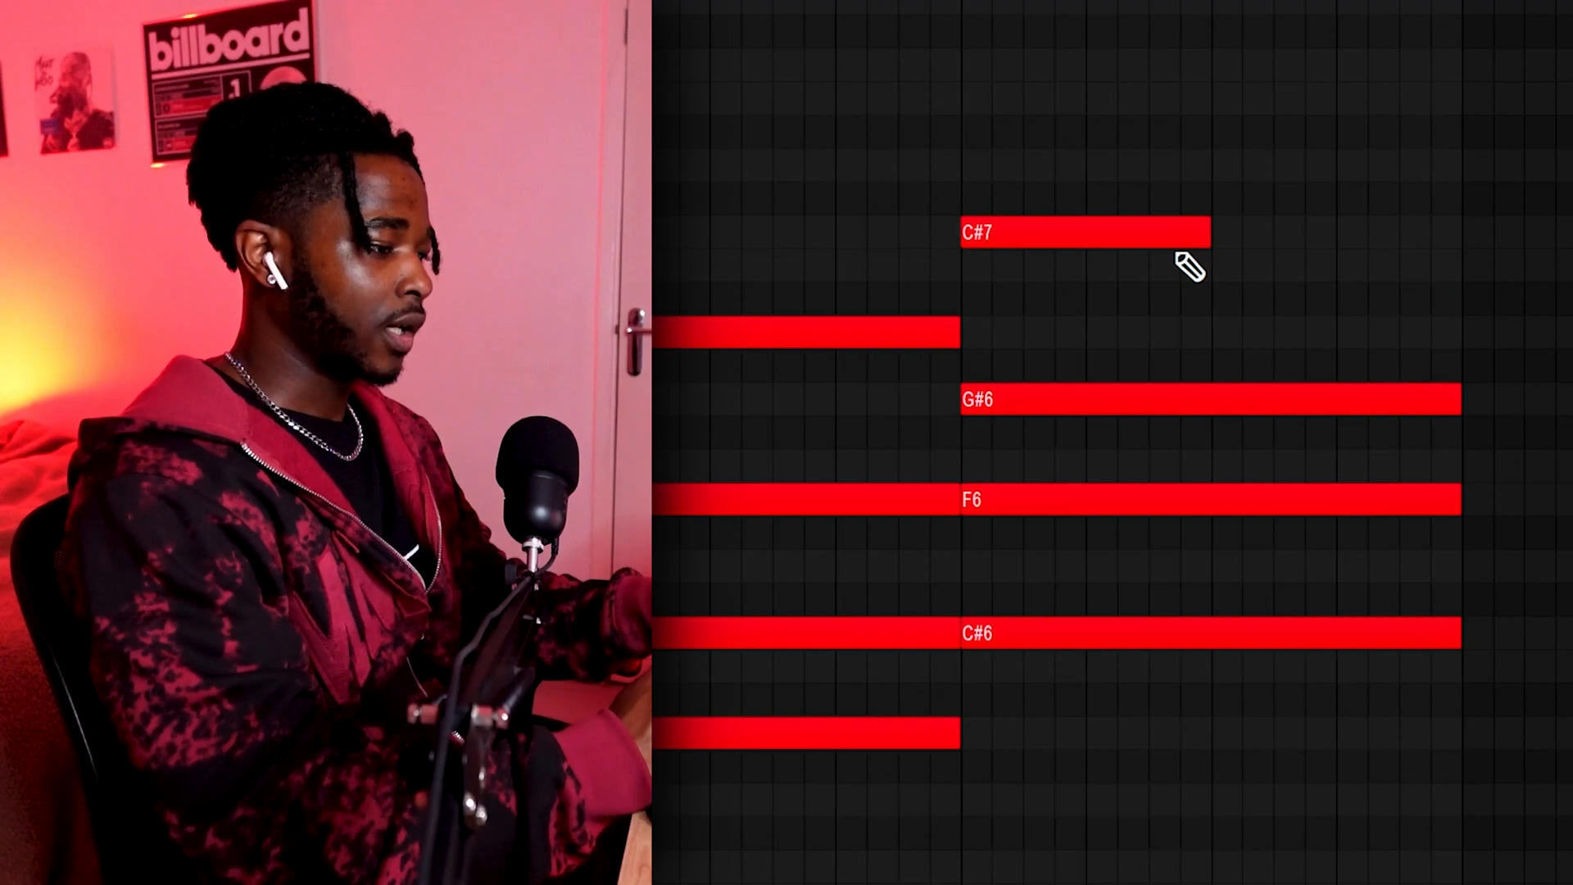
{"action": "left_click", "coordinate": [1227, 263]}
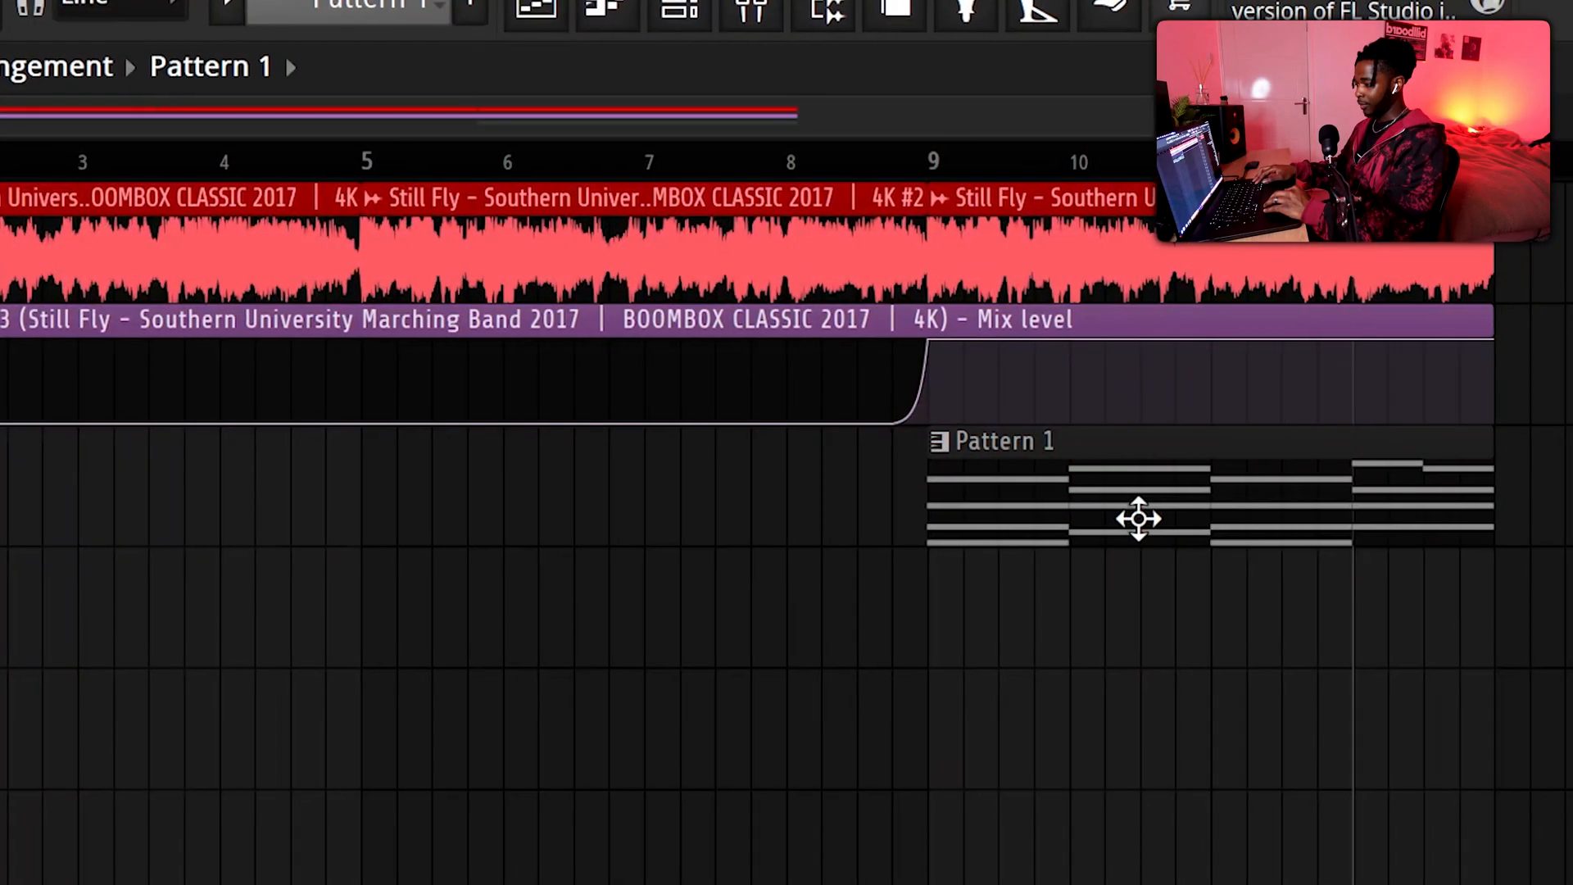
Place Pattern 1 in the playlist so it starts at bar 5, and play the arrangement from there
{"action": "left_click_drag", "start_coordinate": [1134, 519], "coordinate": [648, 522]}
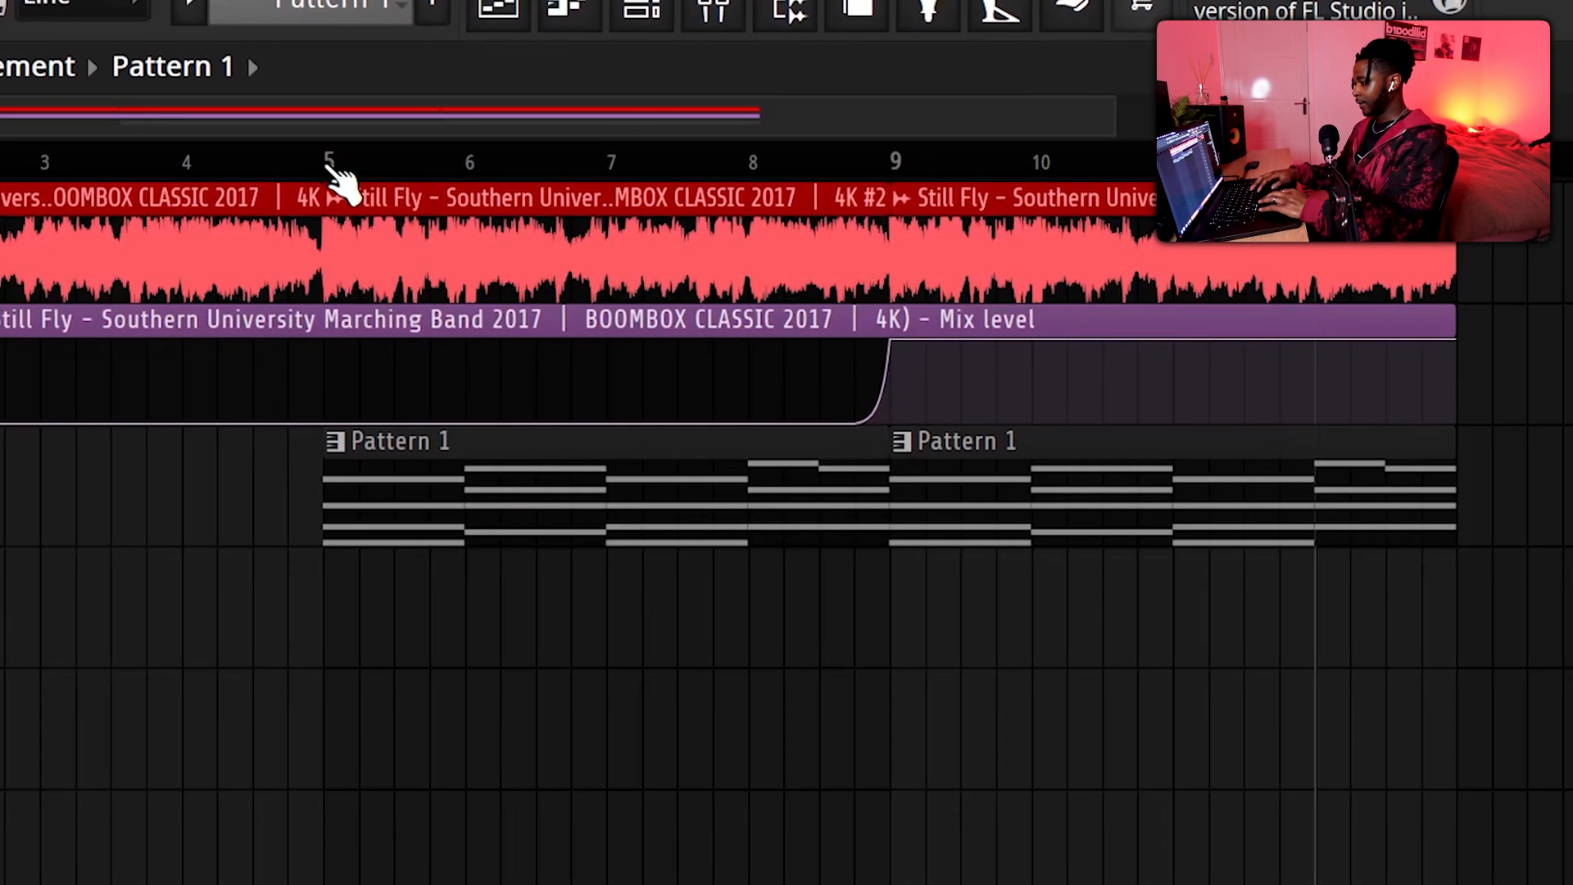
{"action": "left_click", "coordinate": [332, 164]}
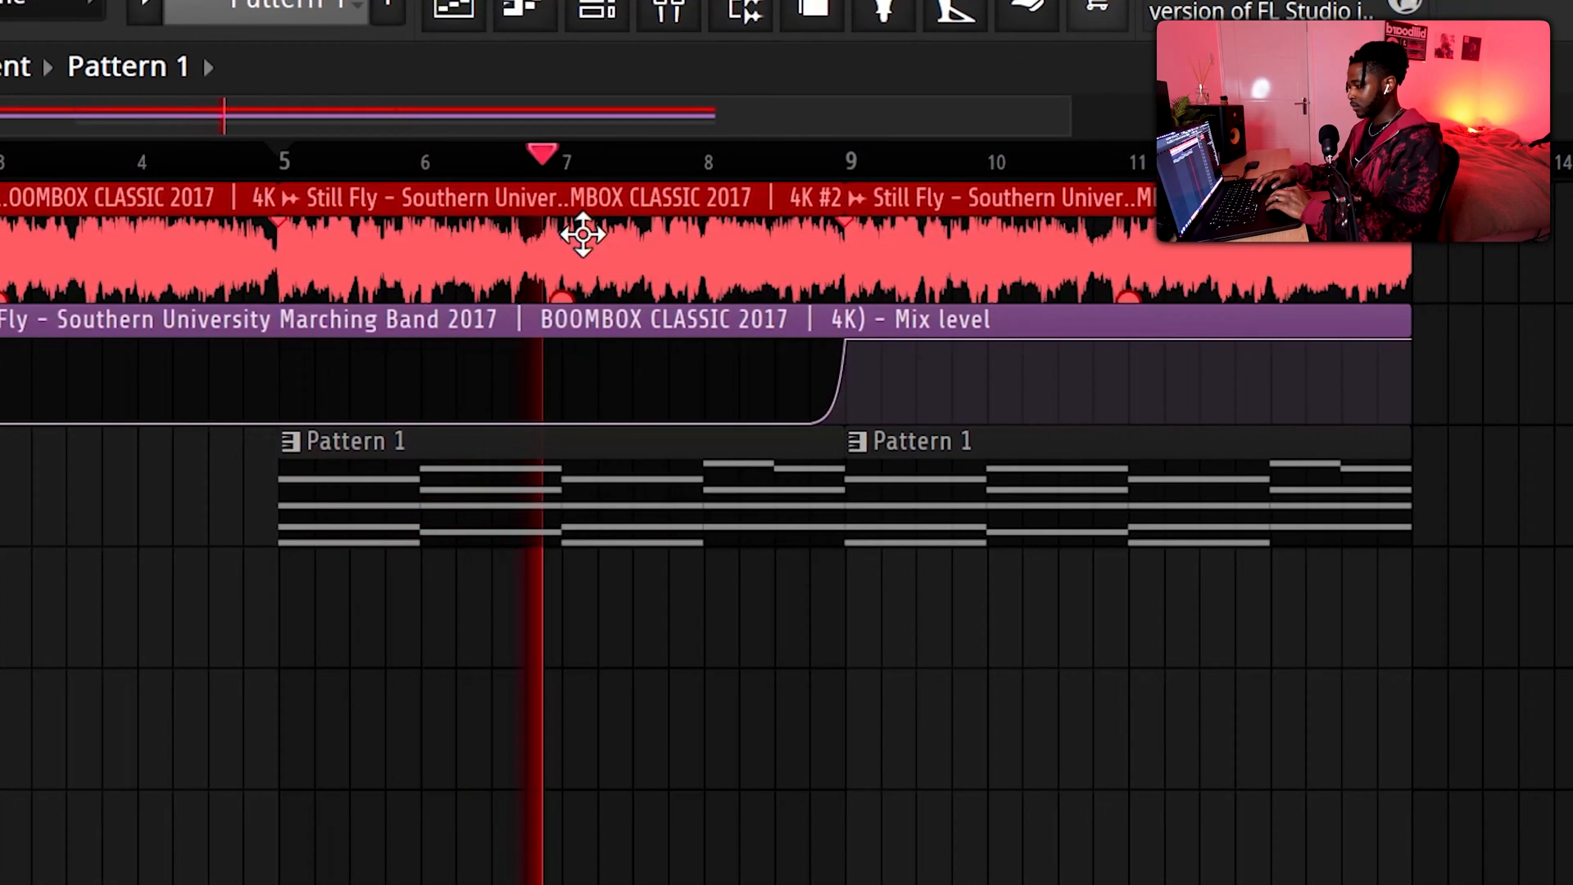
In Insert 1's Pro-Q 3, roll off the pad's lows with a 24 dB/oct Low Cut and add a boosted band in the highs
{"action": "left_click", "coordinate": [645, 22]}
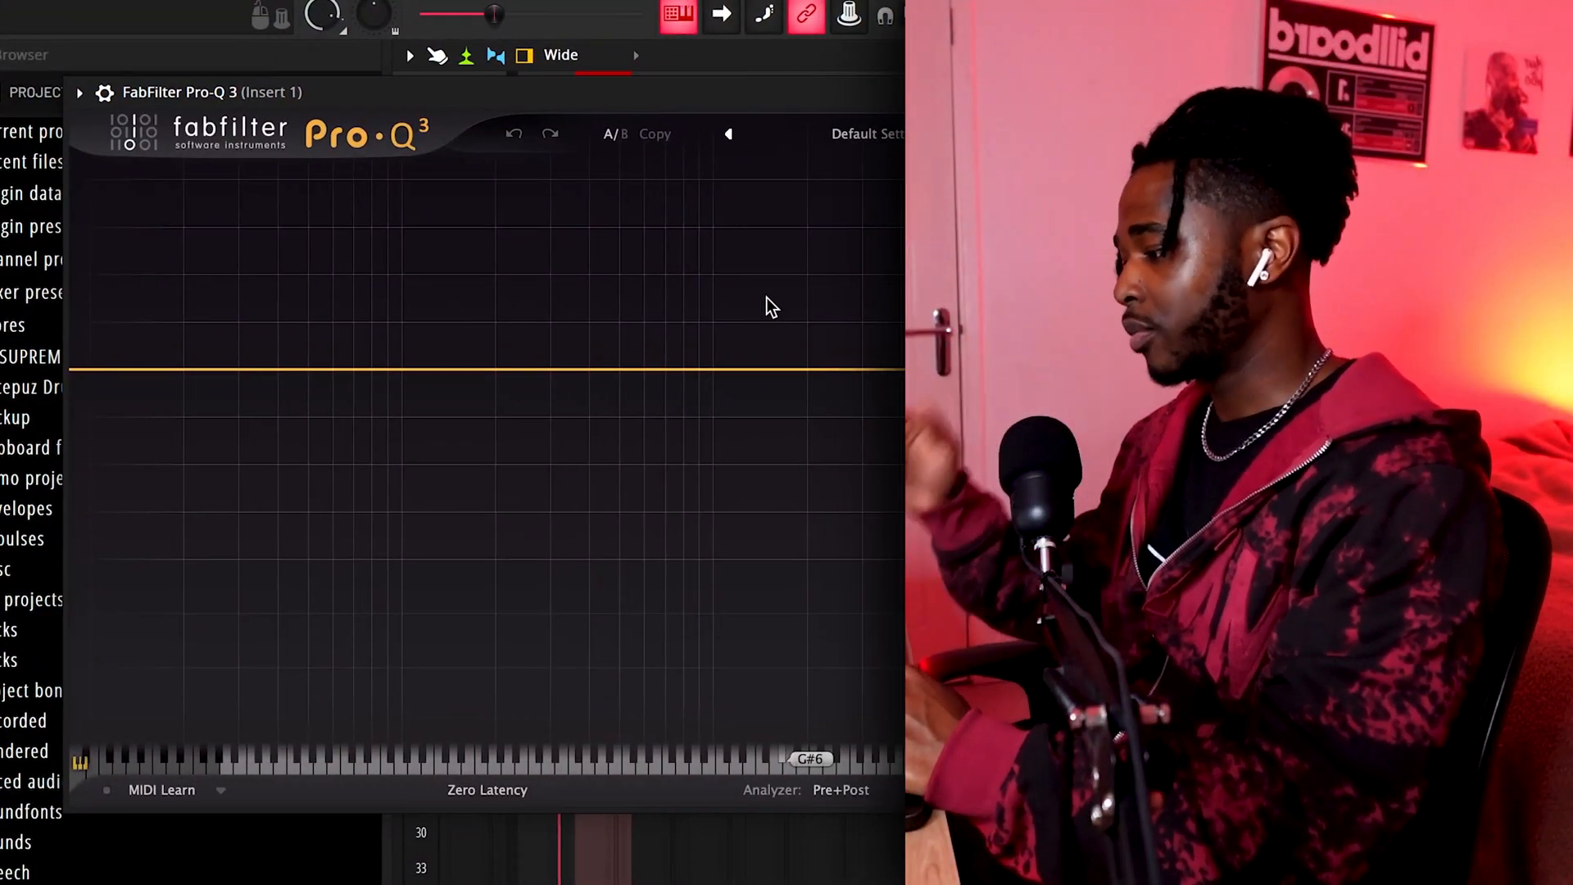
{"action": "double_click", "coordinate": [574, 368]}
{"action": "right_click", "coordinate": [574, 369]}
{"action": "mouse_move", "coordinate": [631, 520]}
{"action": "left_click", "coordinate": [852, 582]}
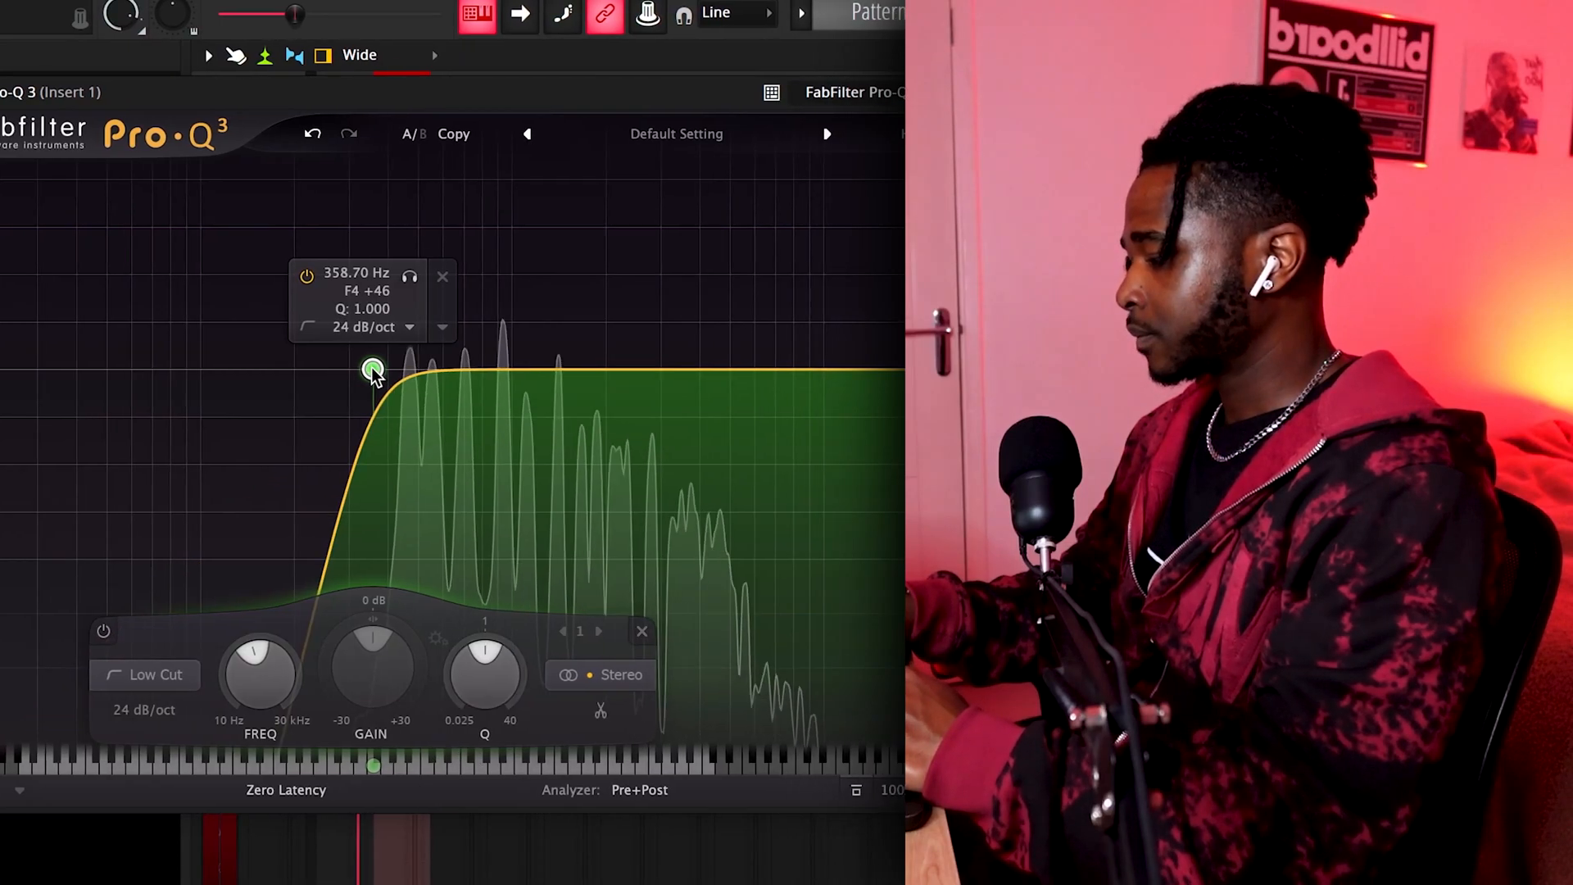
{"action": "left_click_drag", "start_coordinate": [397, 368], "coordinate": [431, 404]}
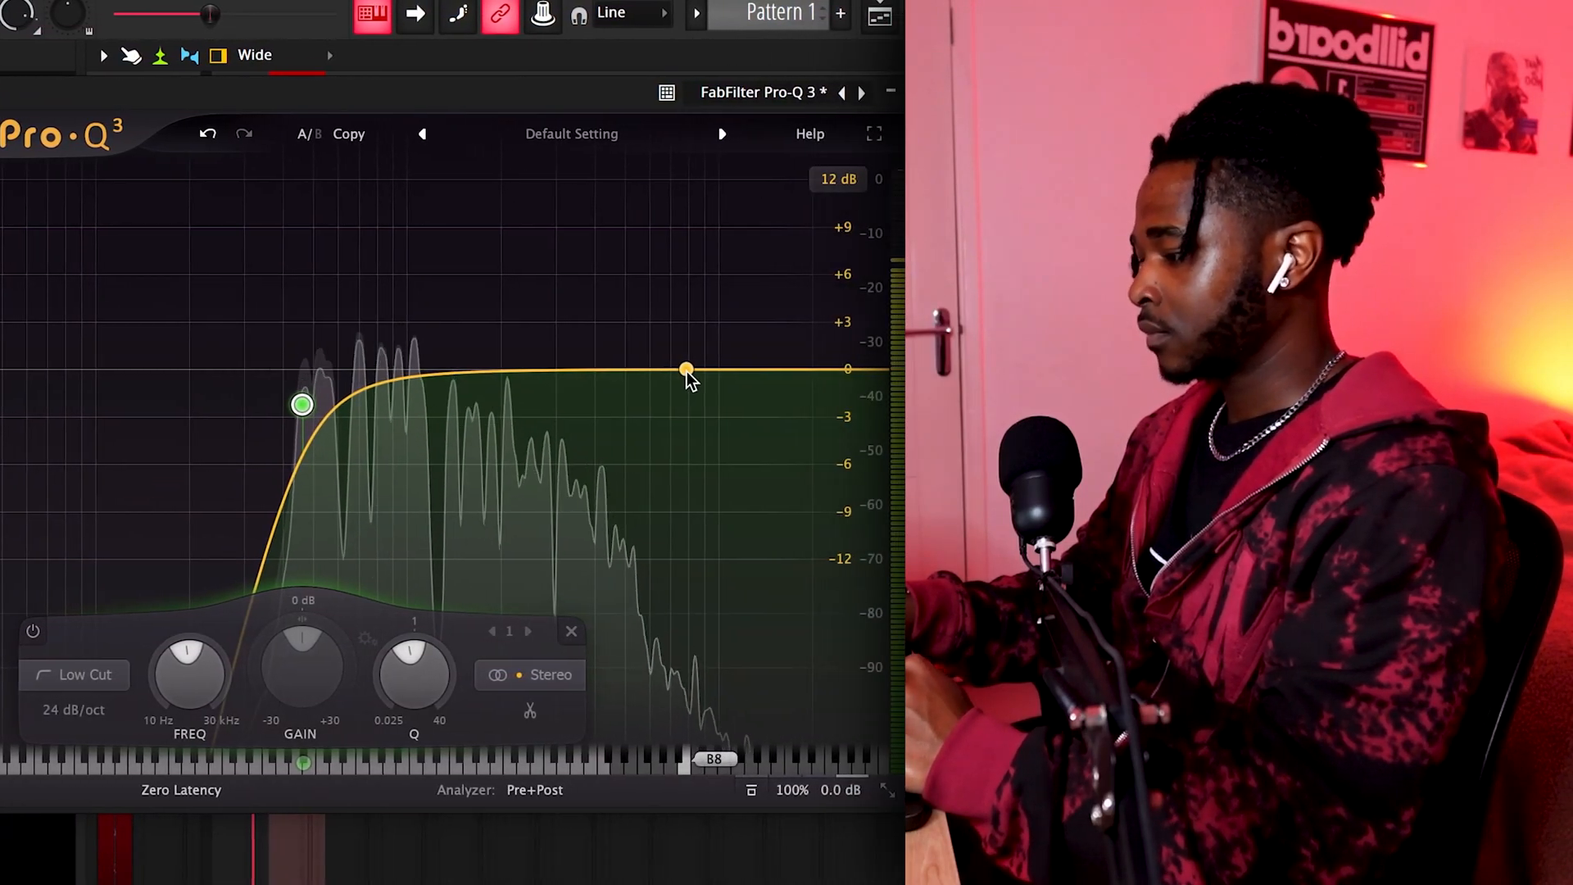
{"action": "left_click_drag", "start_coordinate": [686, 370], "coordinate": [644, 311]}
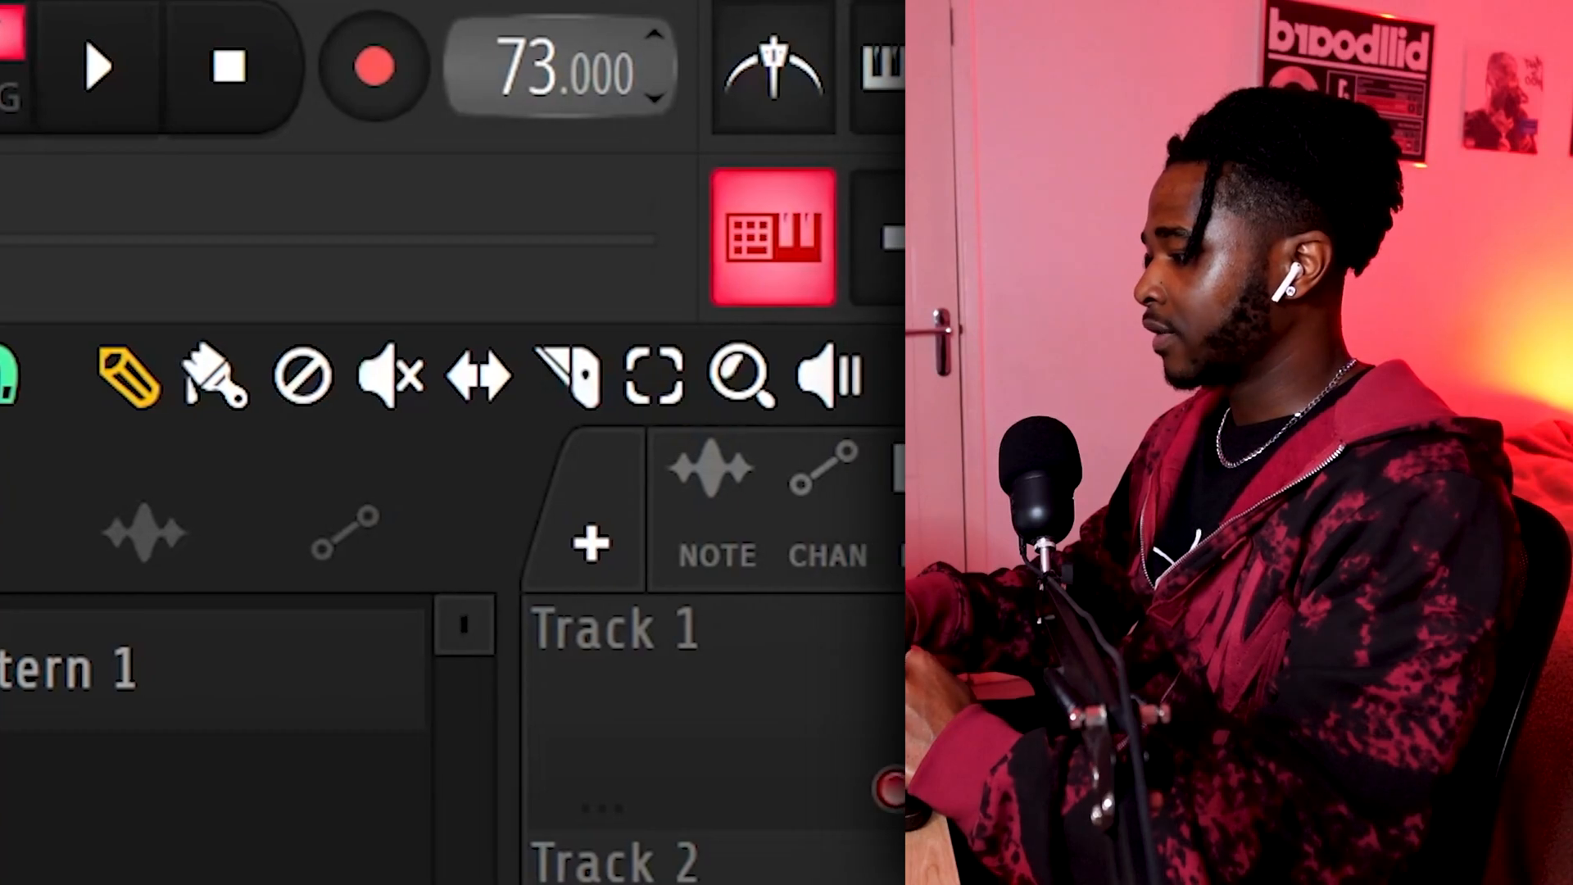
Set the project tempo to 75 BPM
{"action": "left_click_drag", "start_coordinate": [466, 59], "coordinate": [466, 50]}
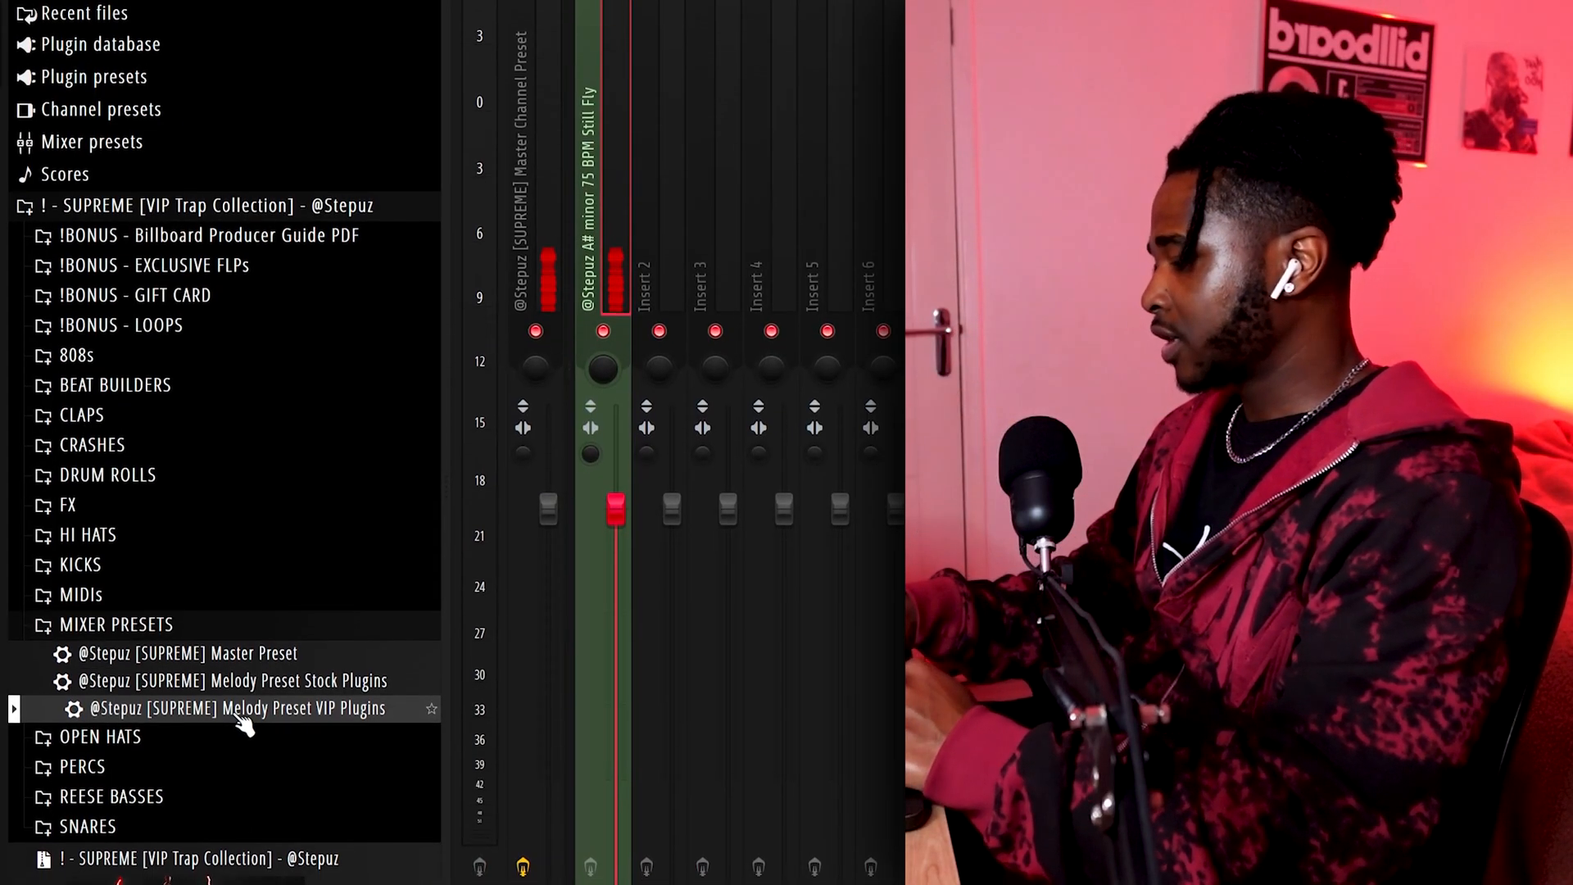
{"action": "left_click_drag", "start_coordinate": [242, 725], "coordinate": [589, 67]}
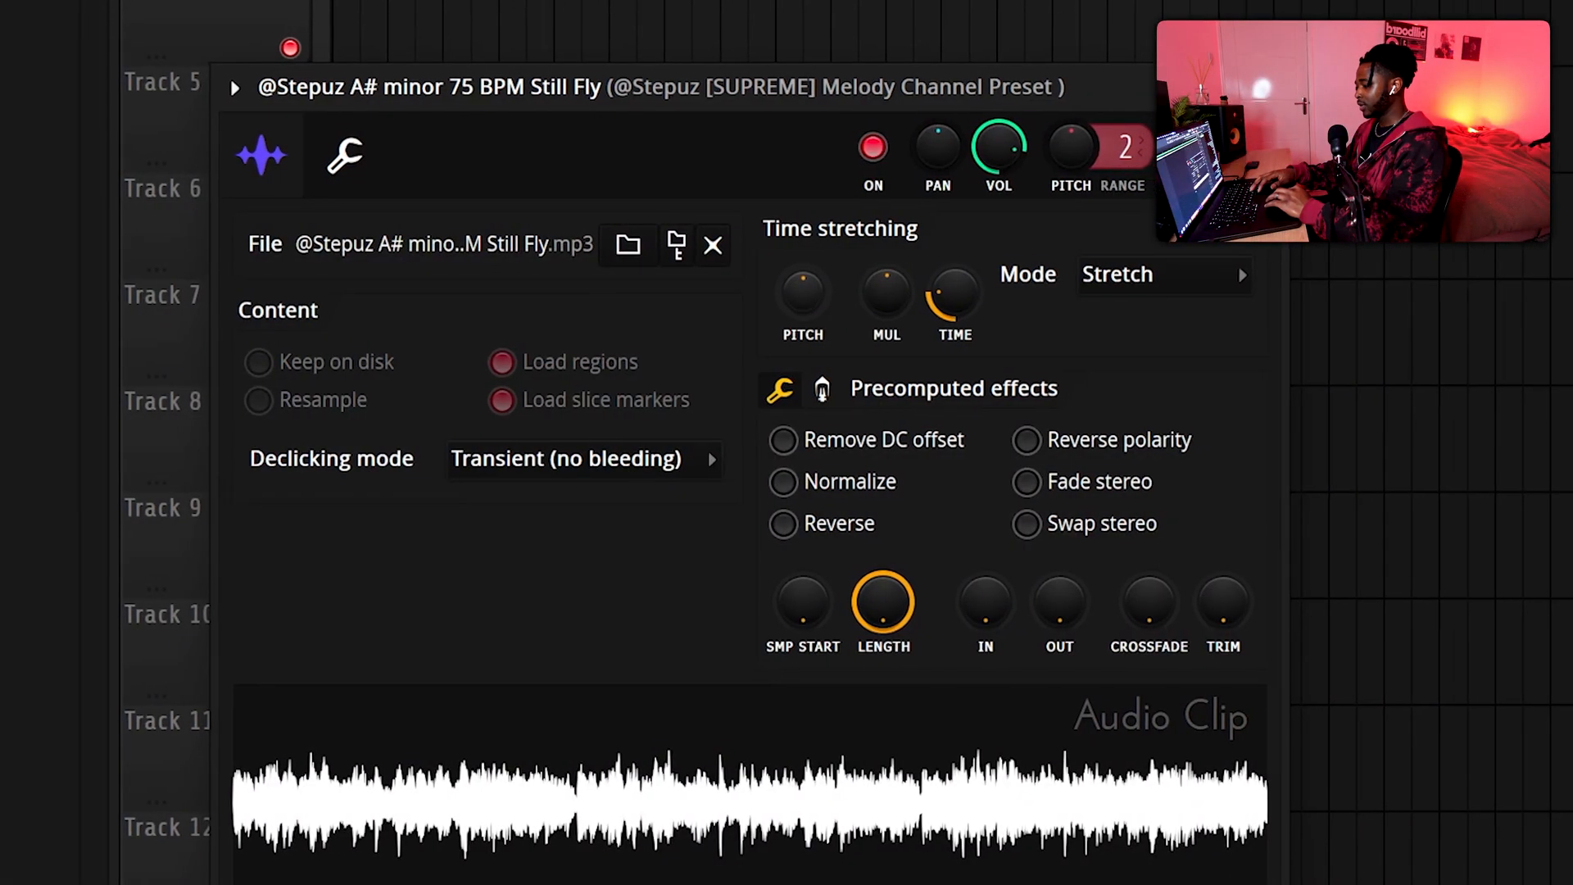
{"action": "left_click_drag", "start_coordinate": [809, 297], "coordinate": [809, 272]}
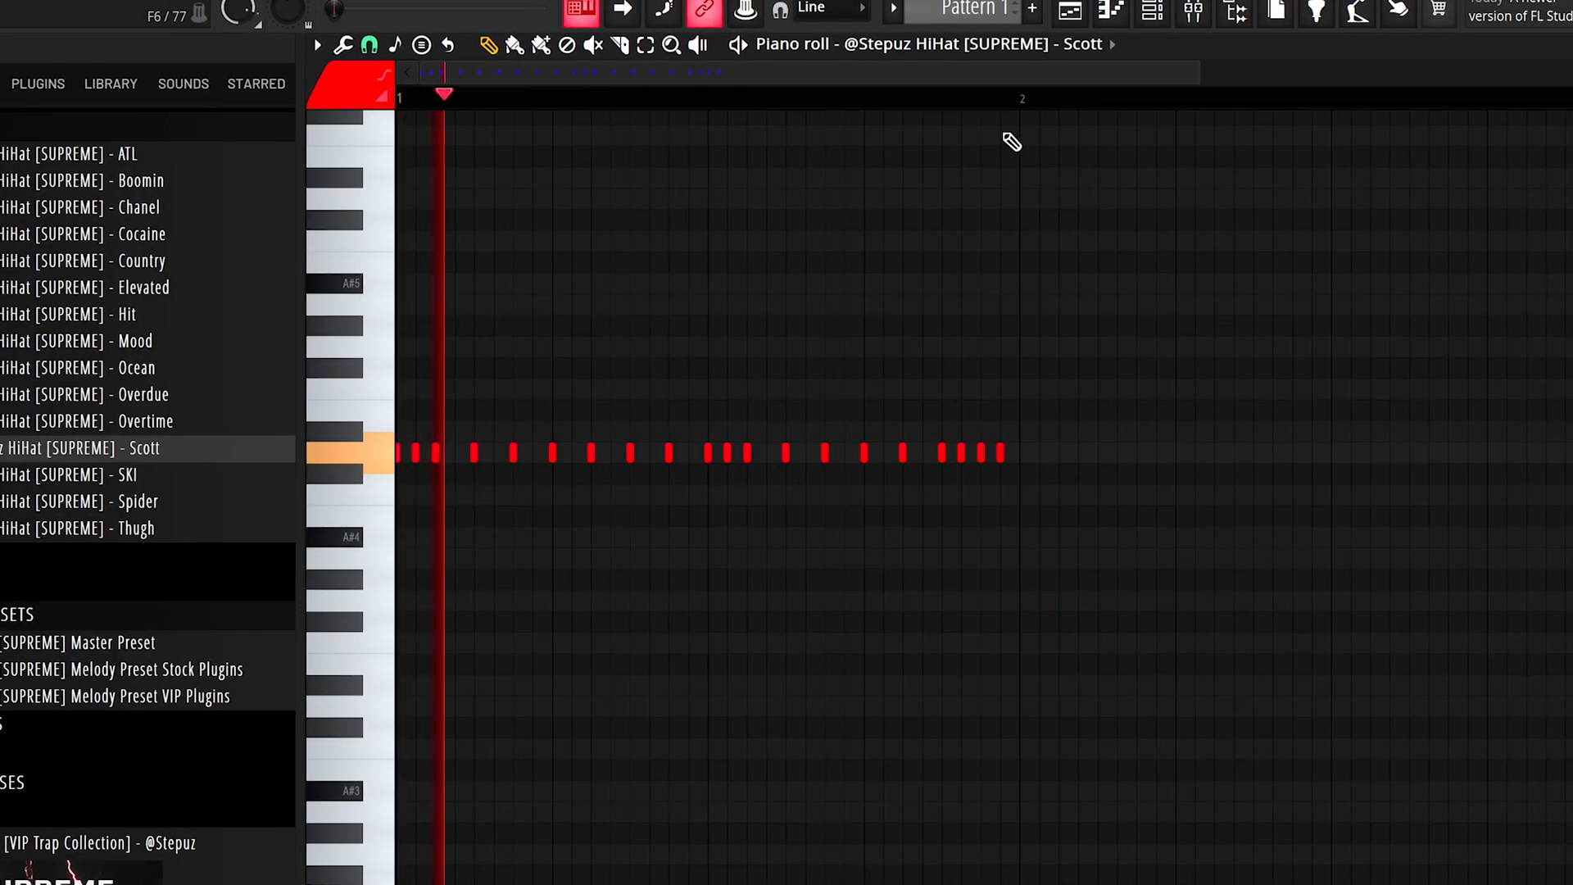
Repeat the D5 hi-hat pattern further along, and add another main snare hit on A#4 and duplicate the snare phrase
{"action": "left_click_drag", "start_coordinate": [1008, 95], "coordinate": [395, 67]}
{"action": "key", "text": "super+b"}
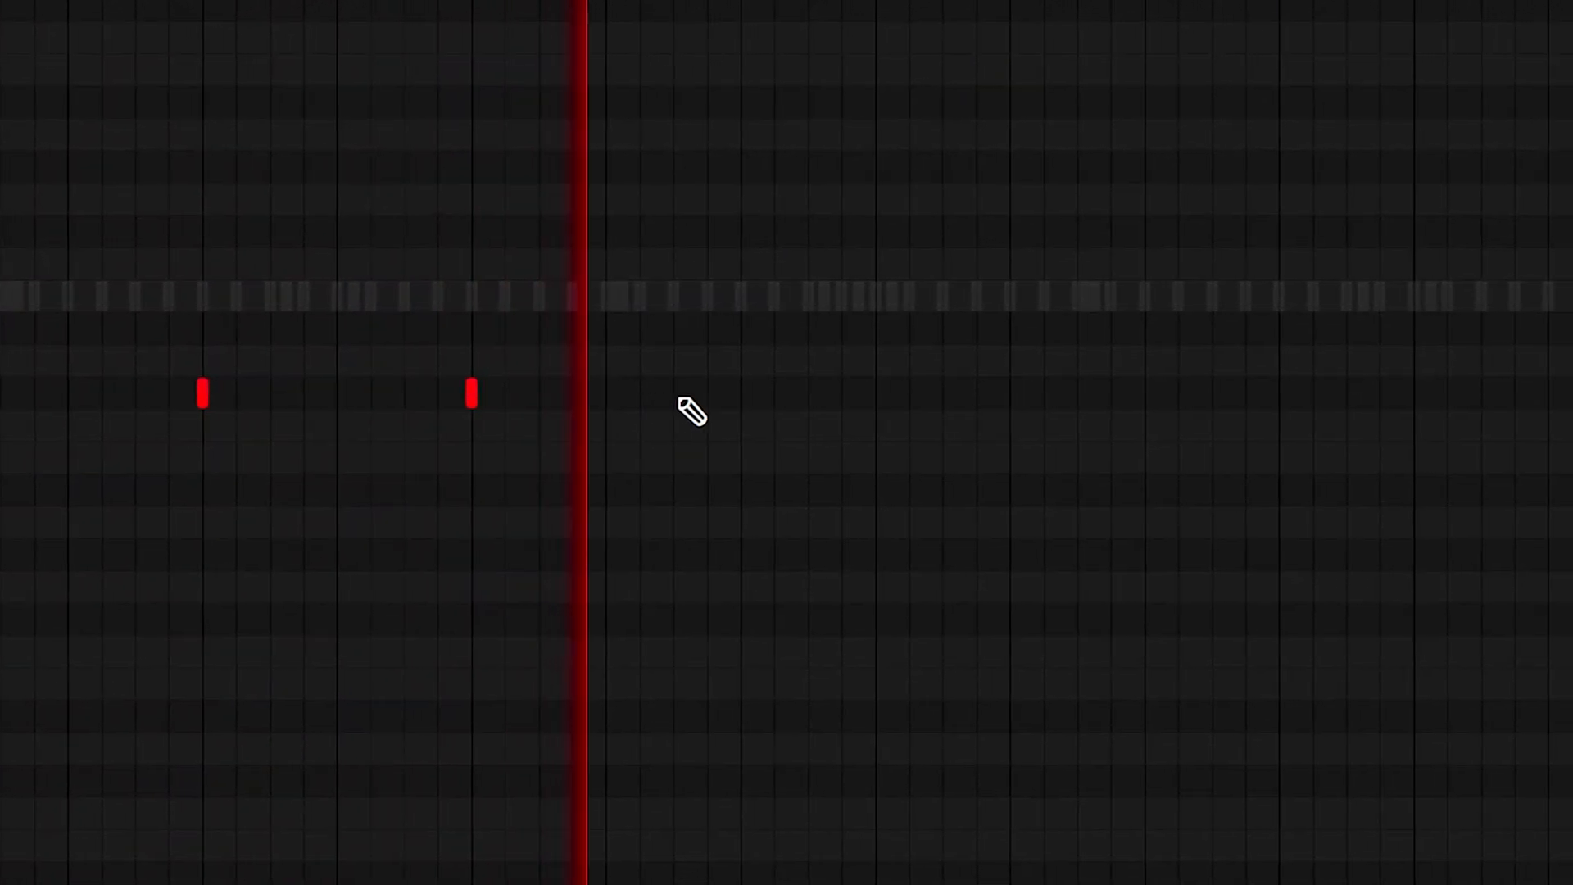
{"action": "left_click", "coordinate": [708, 395]}
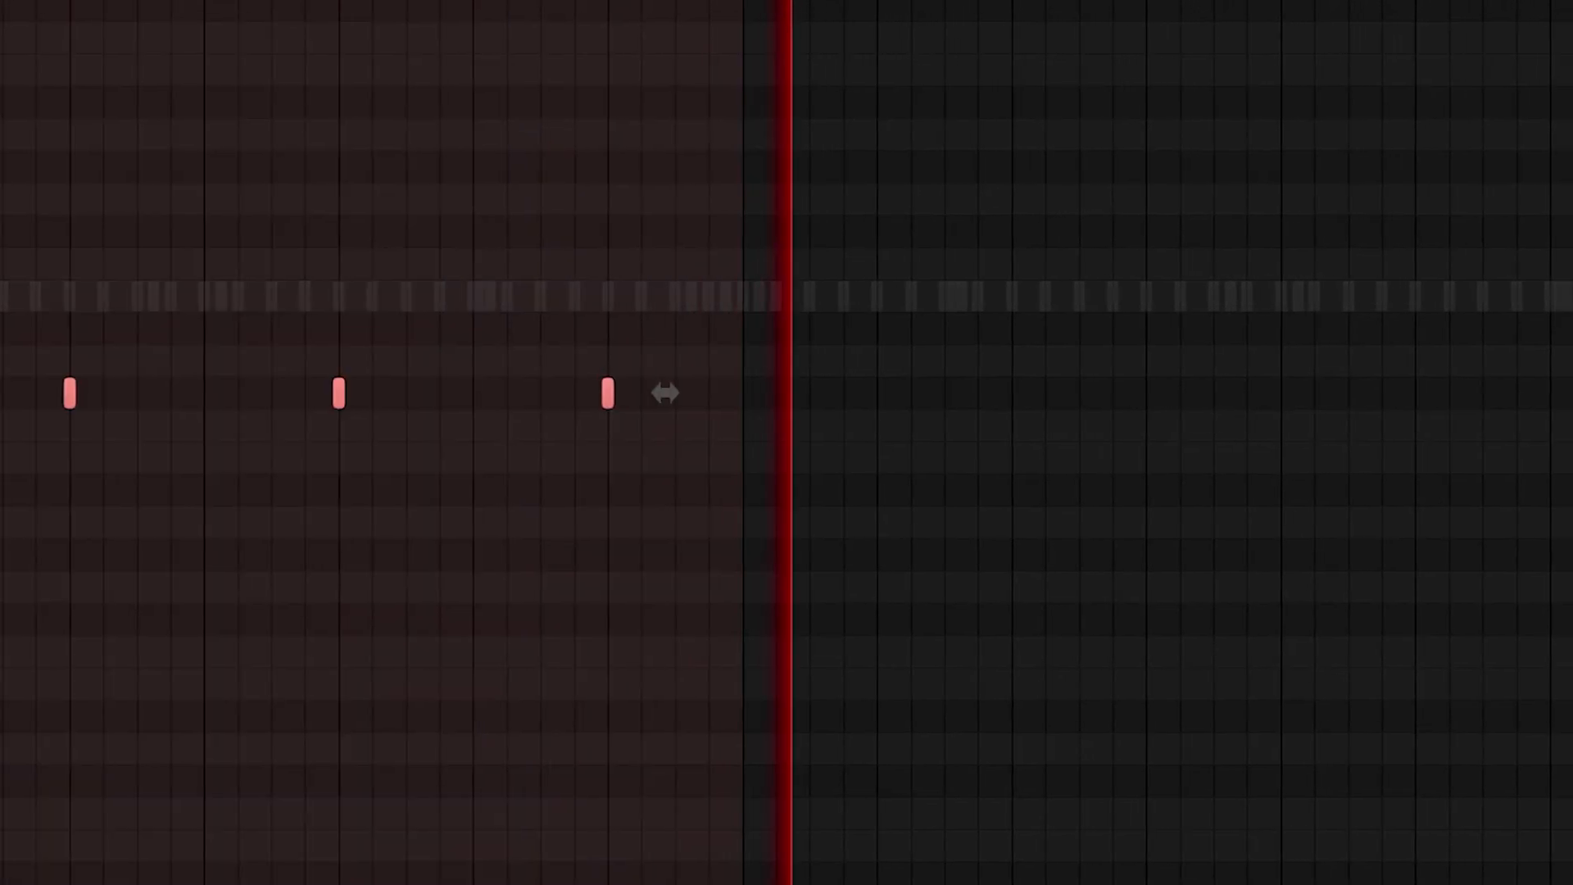
{"action": "key", "text": "ctrl+d"}
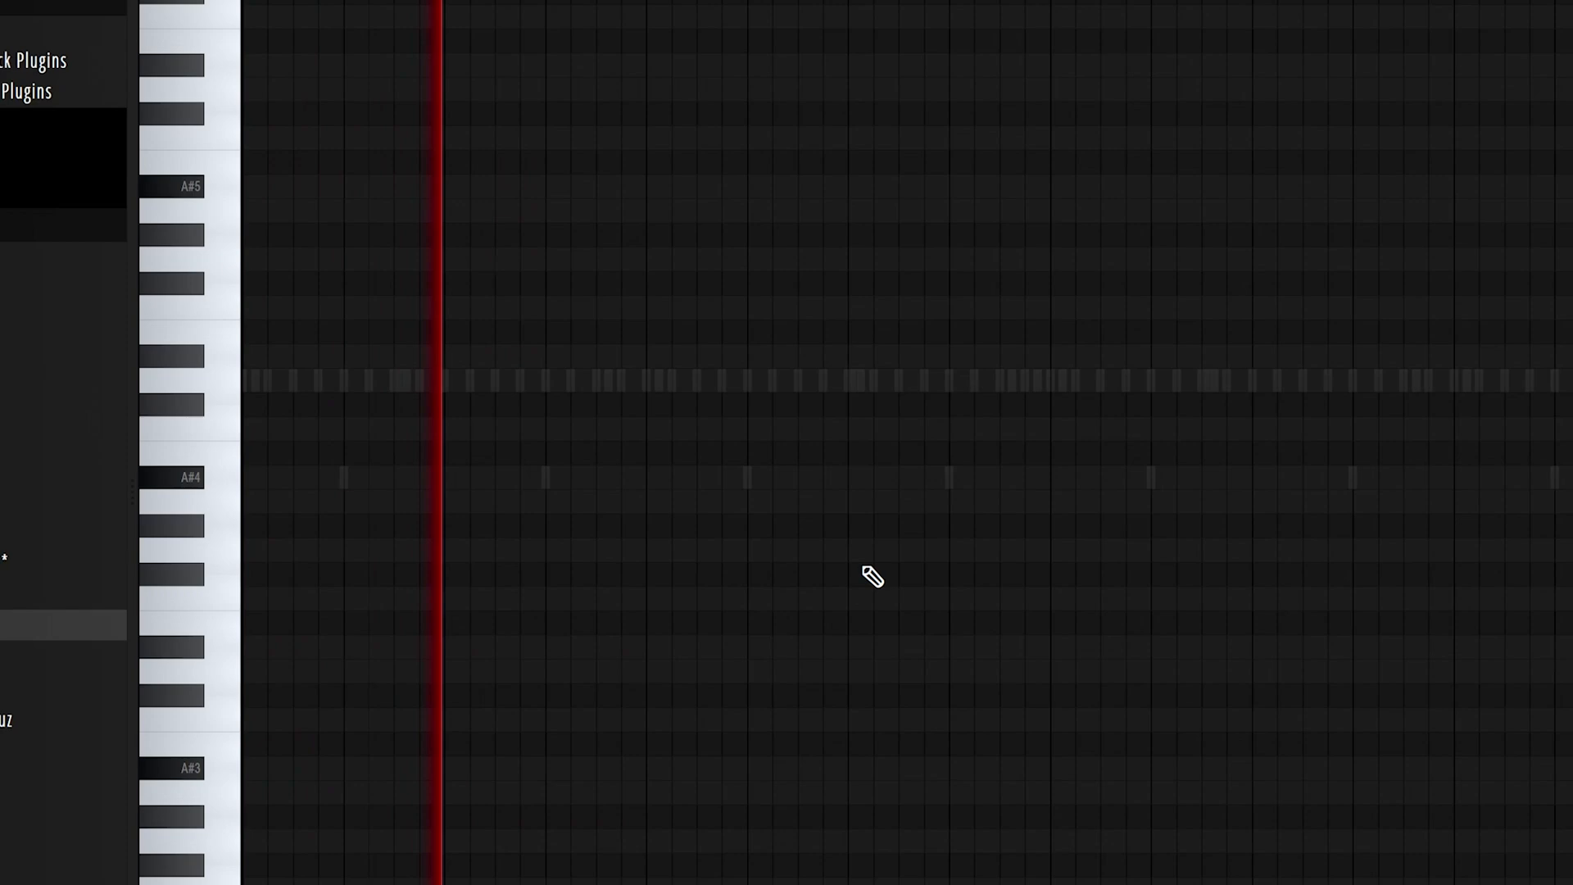
Place two hits of the second snare on C5 and duplicate the phrase to fill the following bars
{"action": "left_click", "coordinate": [756, 428]}
{"action": "left_click", "coordinate": [806, 429]}
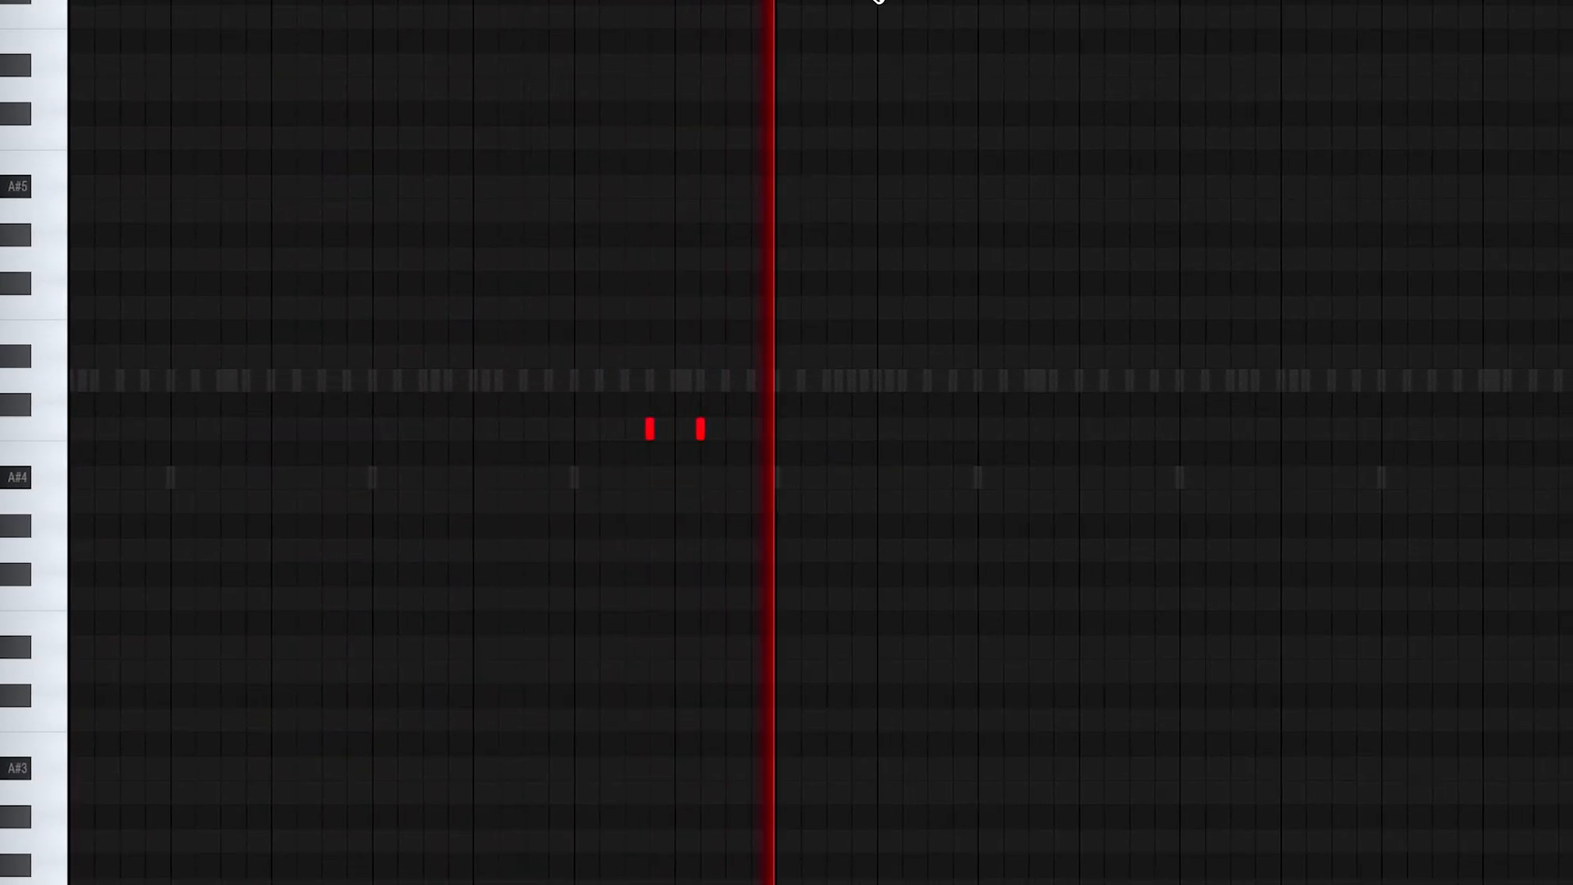
{"action": "left_click_drag", "start_coordinate": [899, 2], "coordinate": [90, 2]}
{"action": "key", "text": "ctrl+b"}
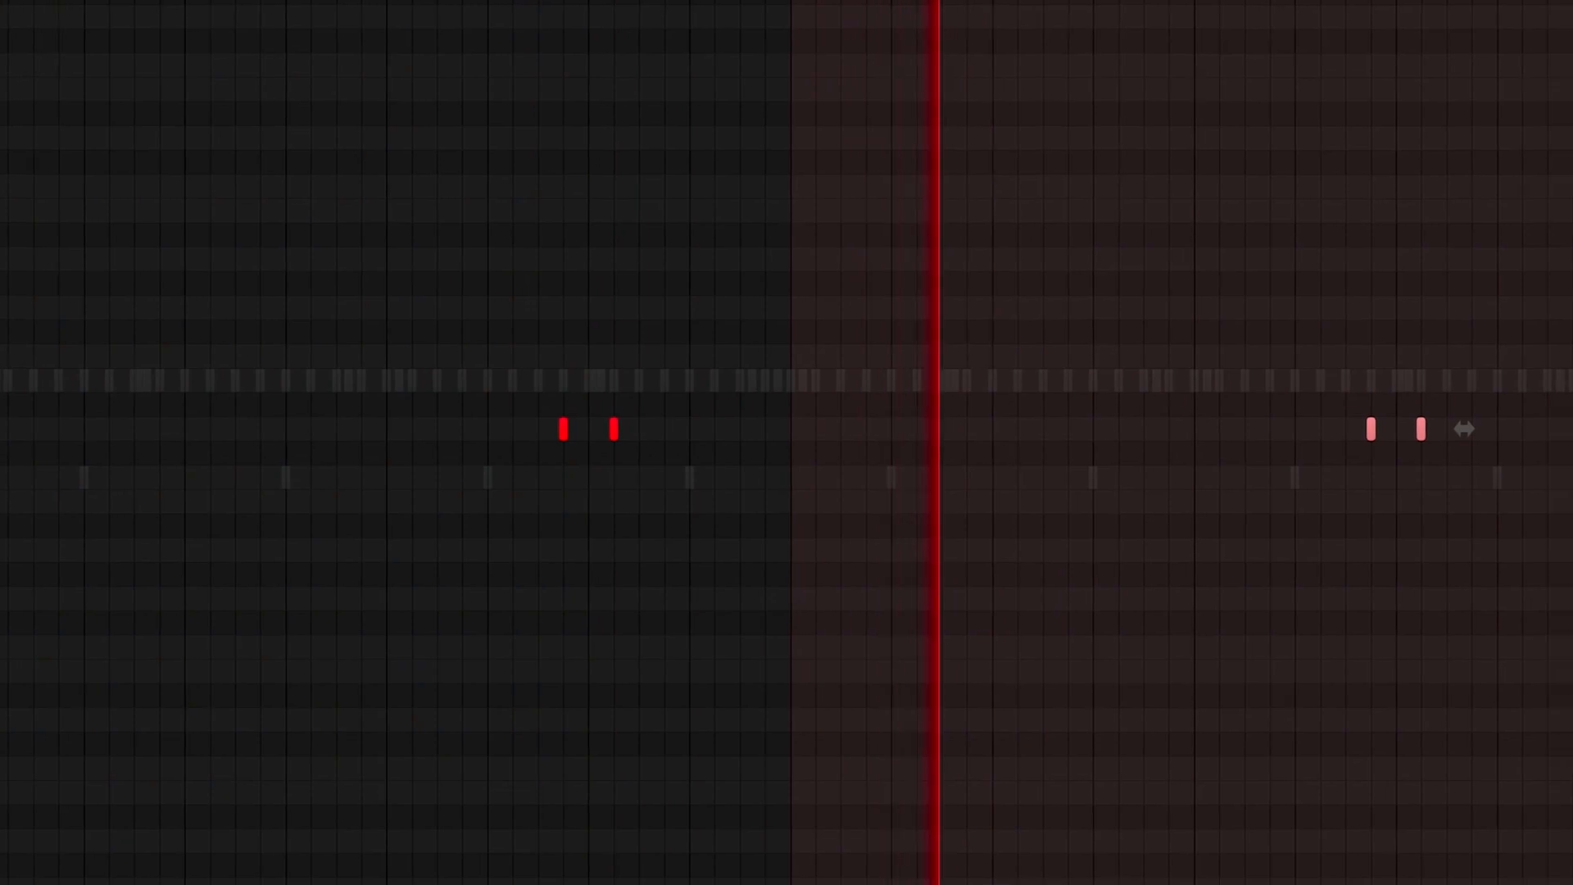
{"action": "key", "text": "ctrl+d"}
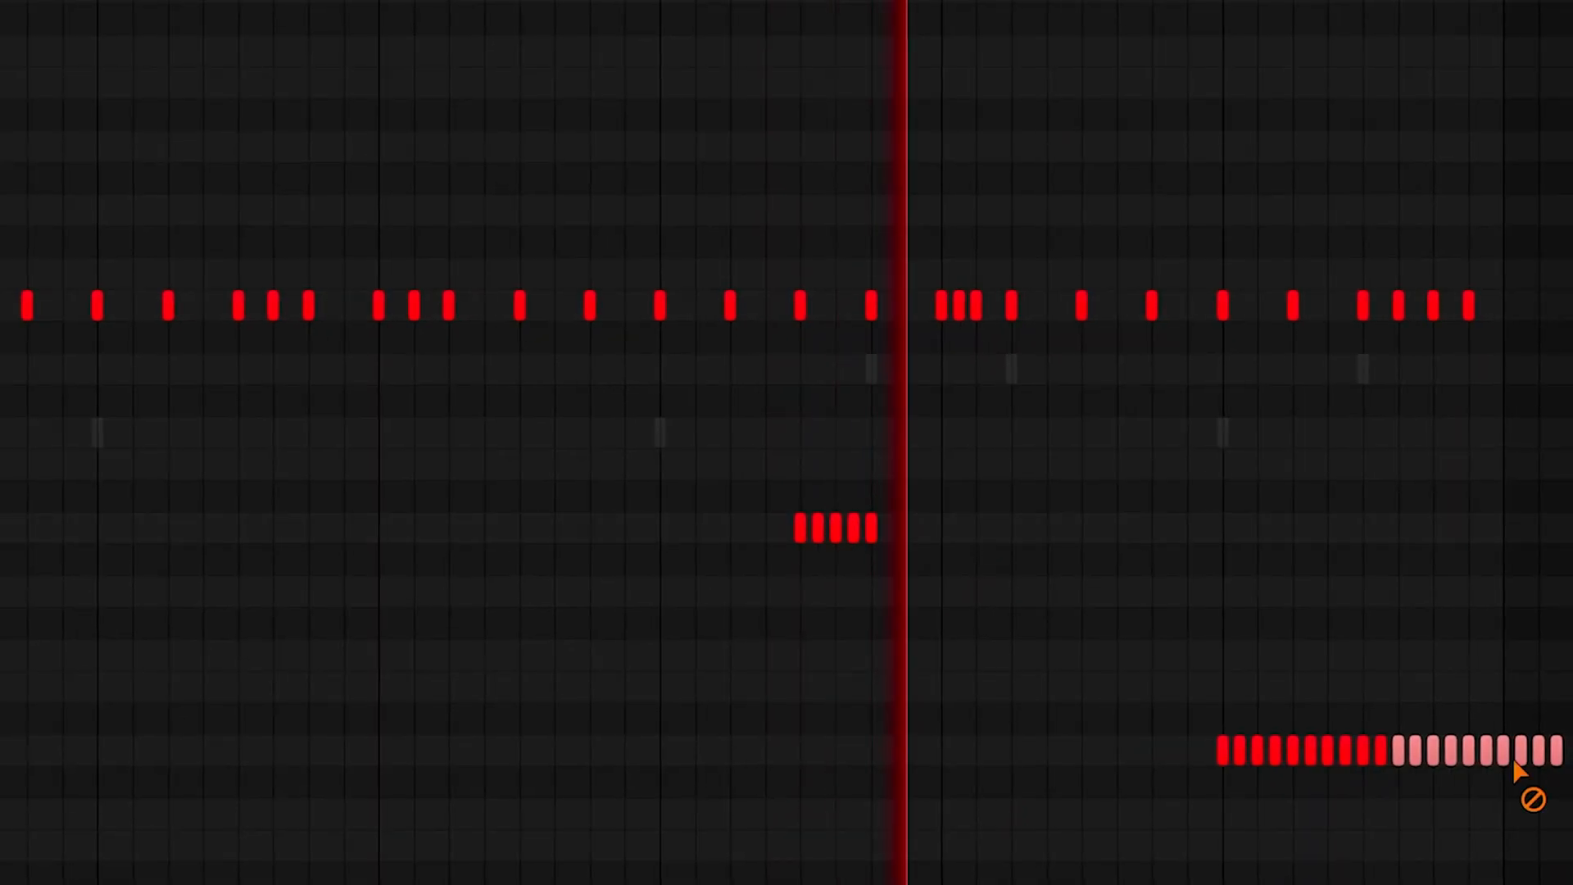
Erase the C4 hi-hat roll notes that run past the pattern's end and transpose the roll up one octave
{"action": "left_click_drag", "start_coordinate": [1498, 737], "coordinate": [1549, 741]}
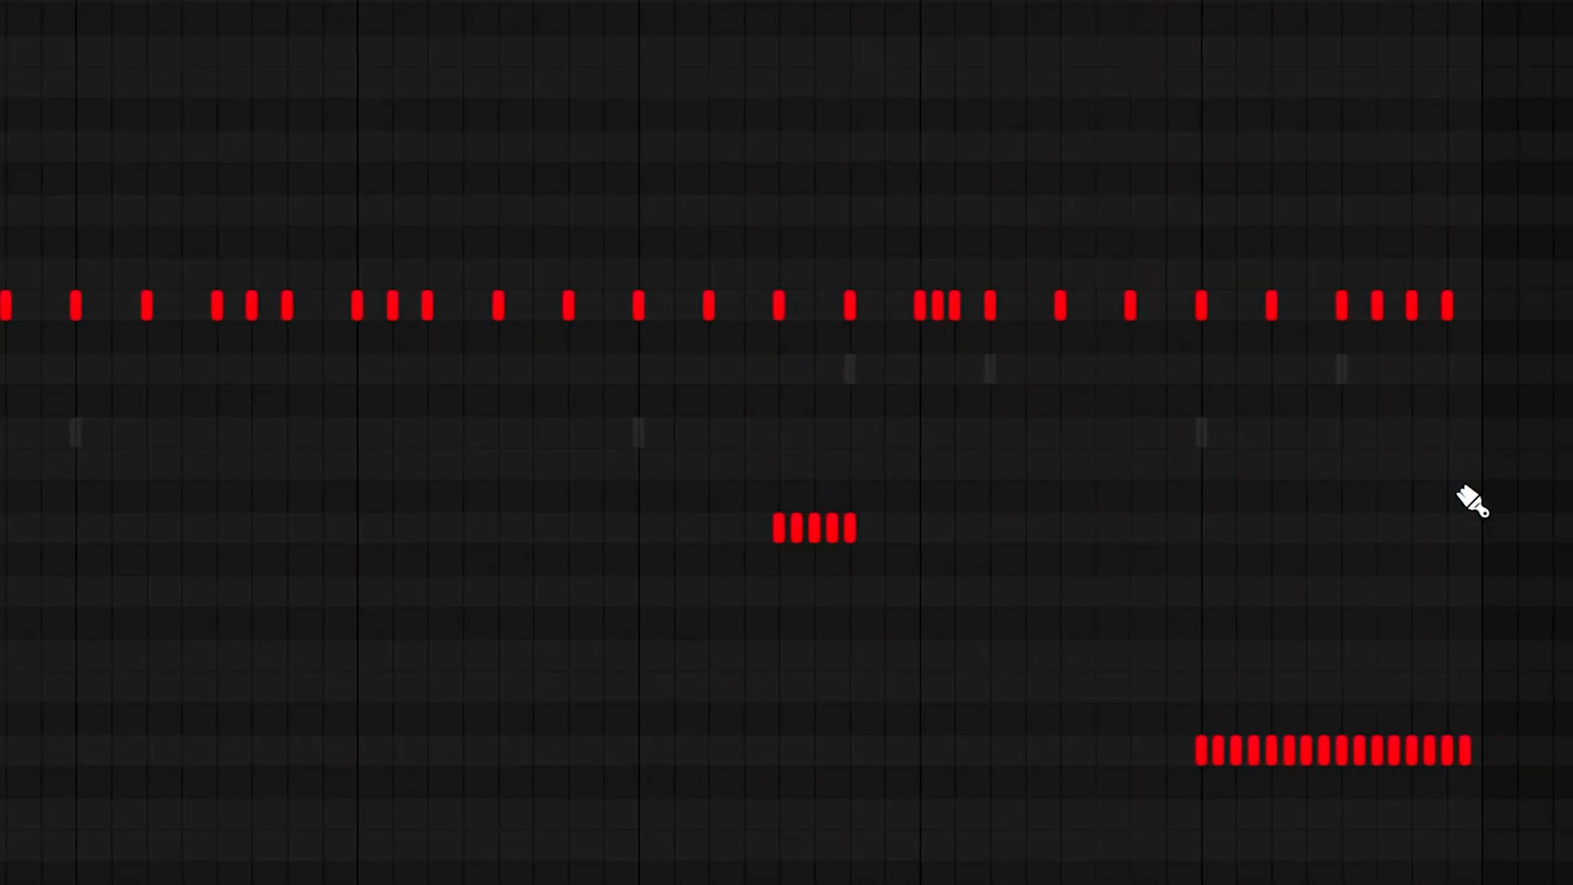
{"action": "left_click_drag", "start_coordinate": [1275, 755], "coordinate": [1300, 754]}
{"action": "mouse_move", "coordinate": [1299, 754]}
{"action": "left_mouse_down"}
{"action": "mouse_move", "coordinate": [1185, 755]}
{"action": "mouse_move", "coordinate": [1532, 734]}
{"action": "left_mouse_up"}
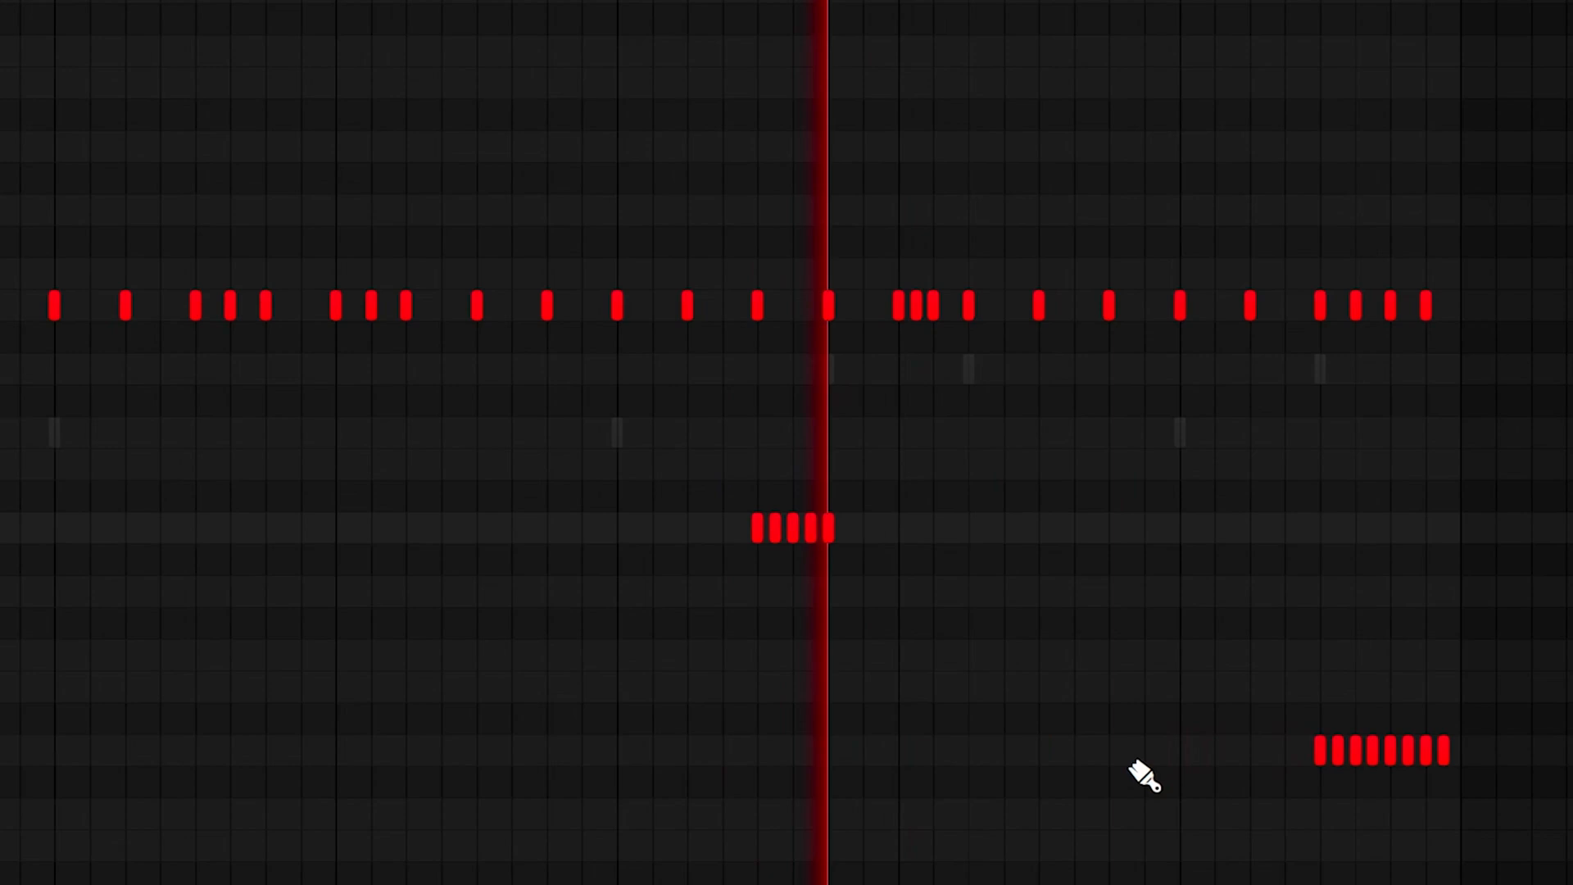
{"action": "key", "text": "ctrl+Up"}
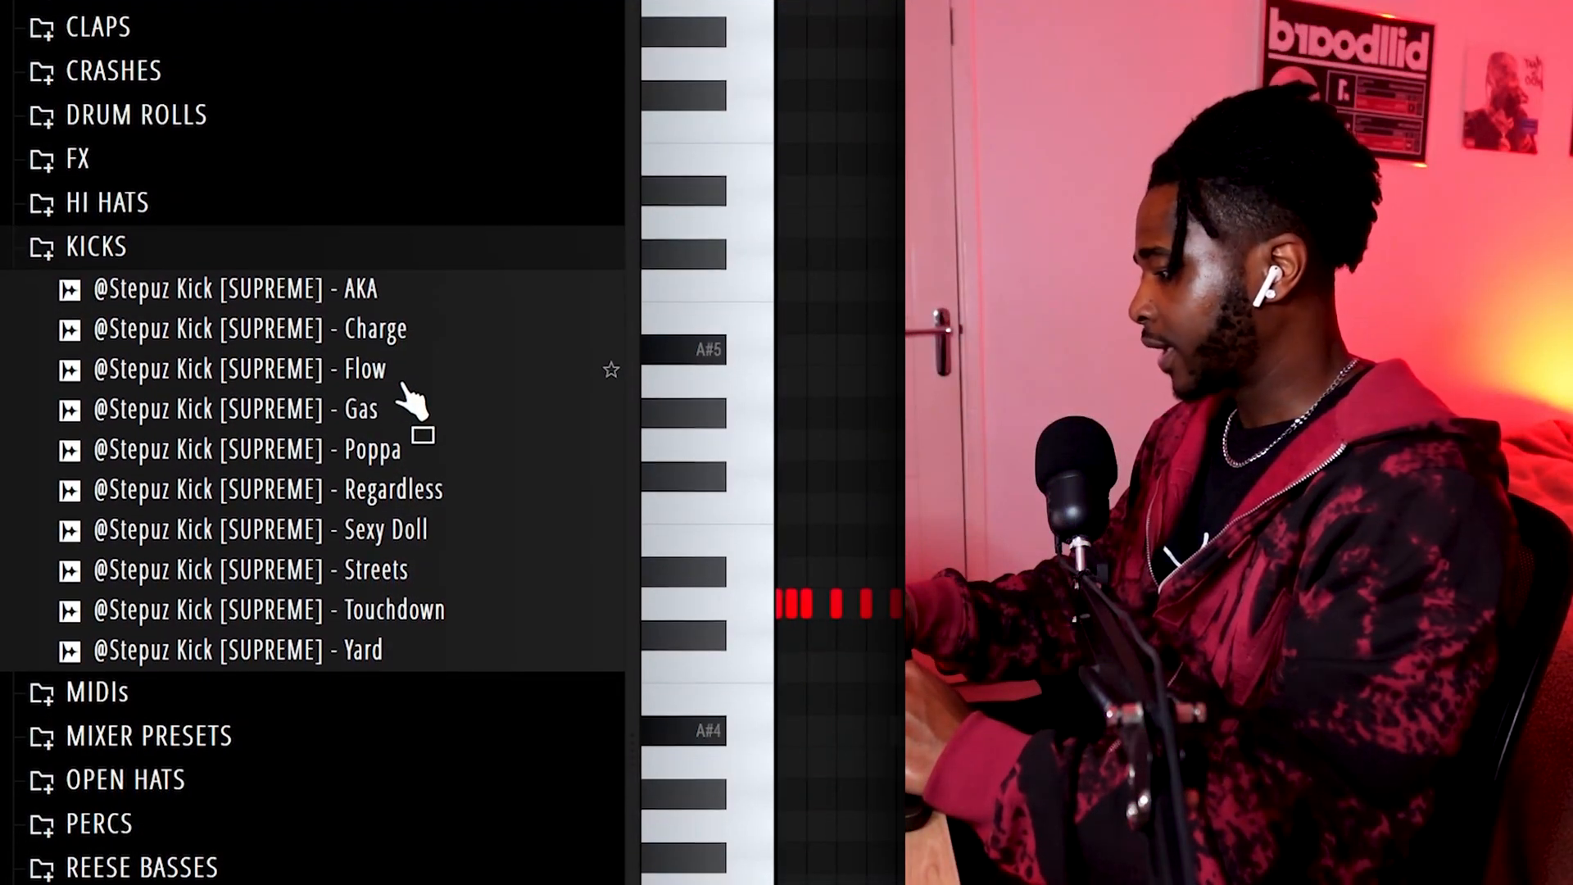
Use the Kick [SUPREME] - Charge sample and place its syncopated kick hits on A#4 through the first two bars
{"action": "left_click", "coordinate": [399, 289]}
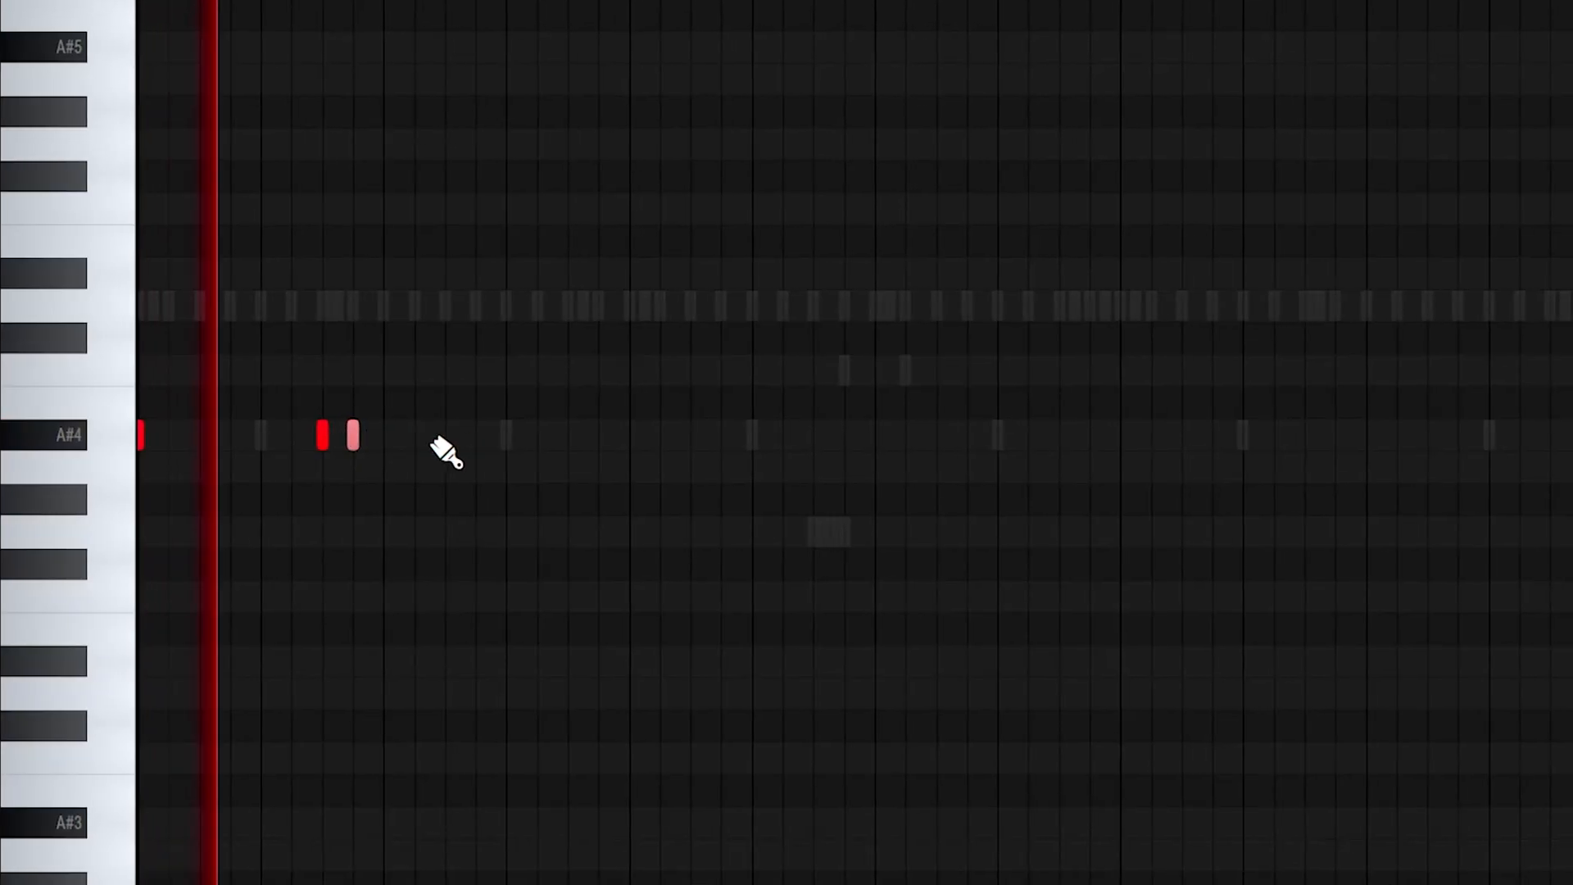
{"action": "left_click", "coordinate": [419, 435]}
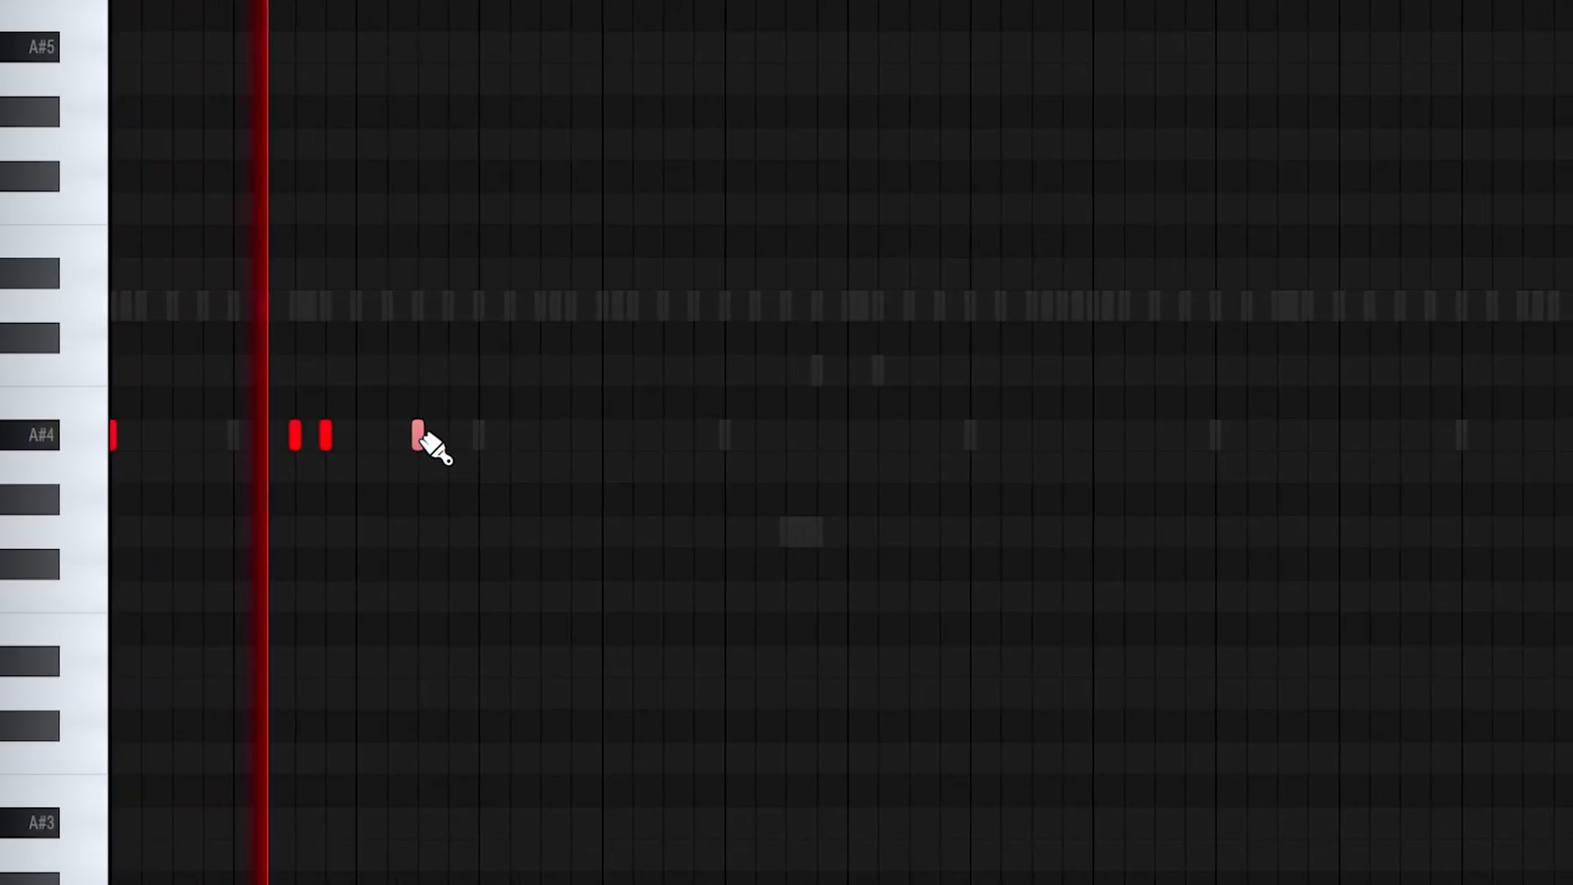
{"action": "left_click", "coordinate": [601, 435]}
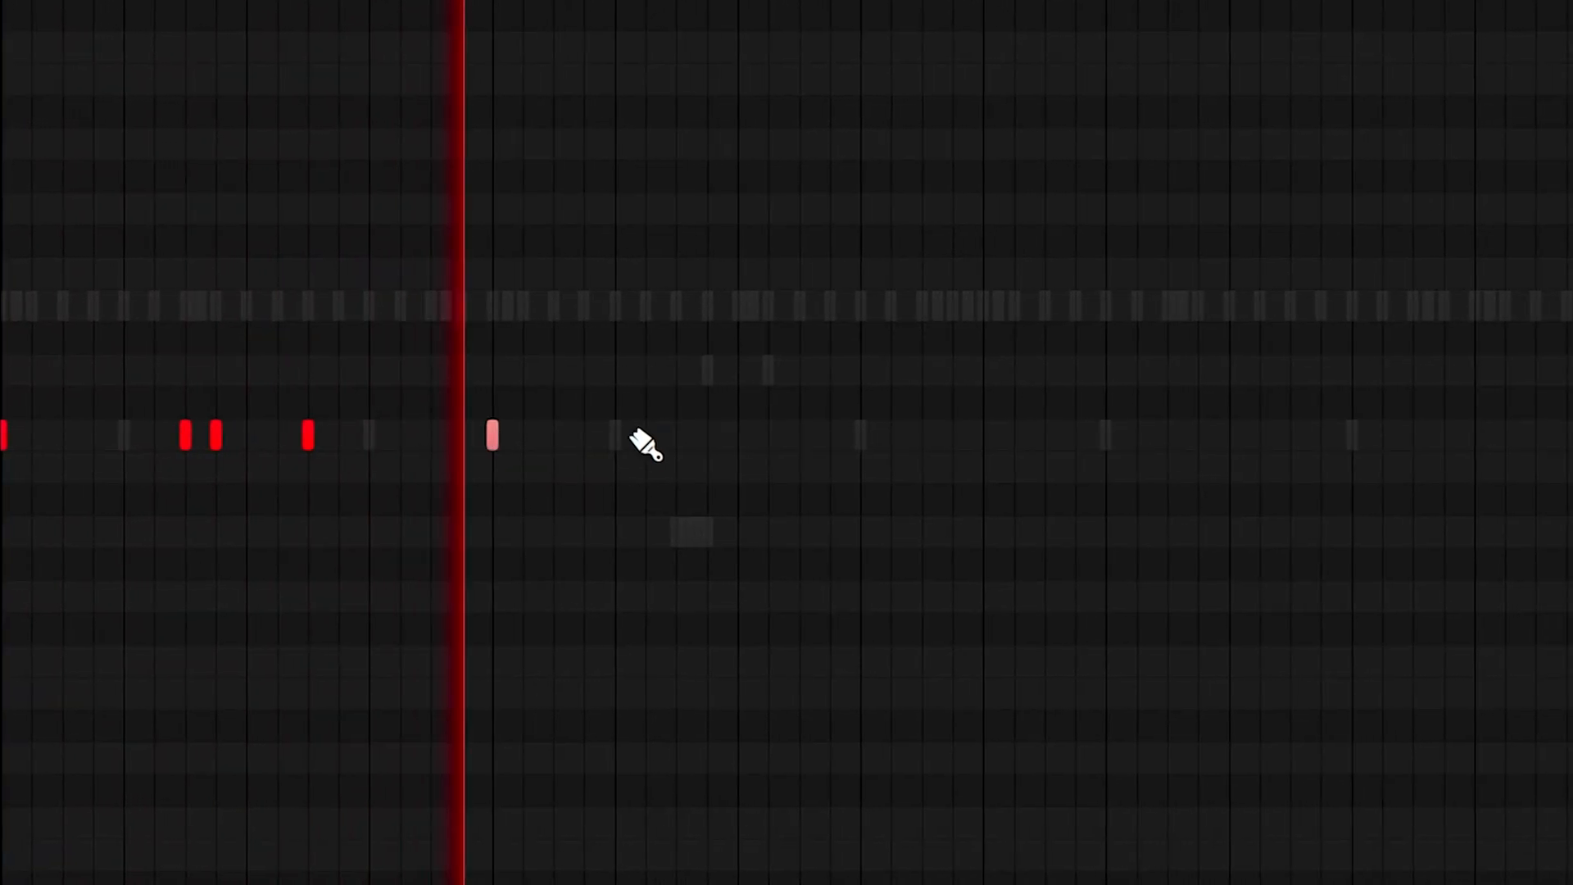
{"action": "left_click", "coordinate": [684, 435]}
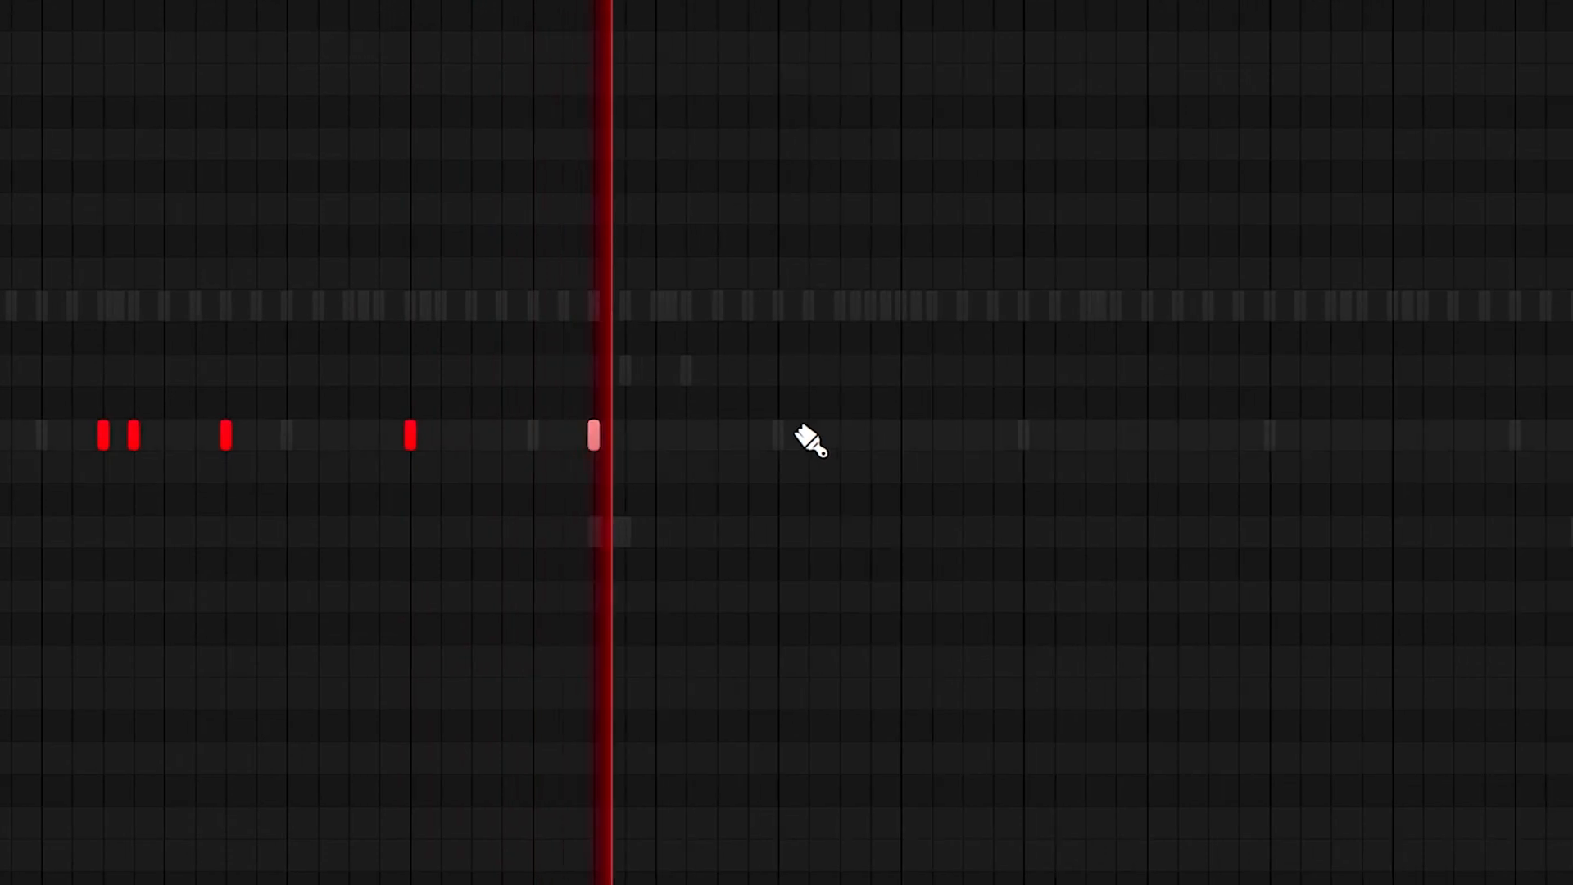
{"action": "left_click", "coordinate": [690, 435]}
{"action": "left_click", "coordinate": [876, 436]}
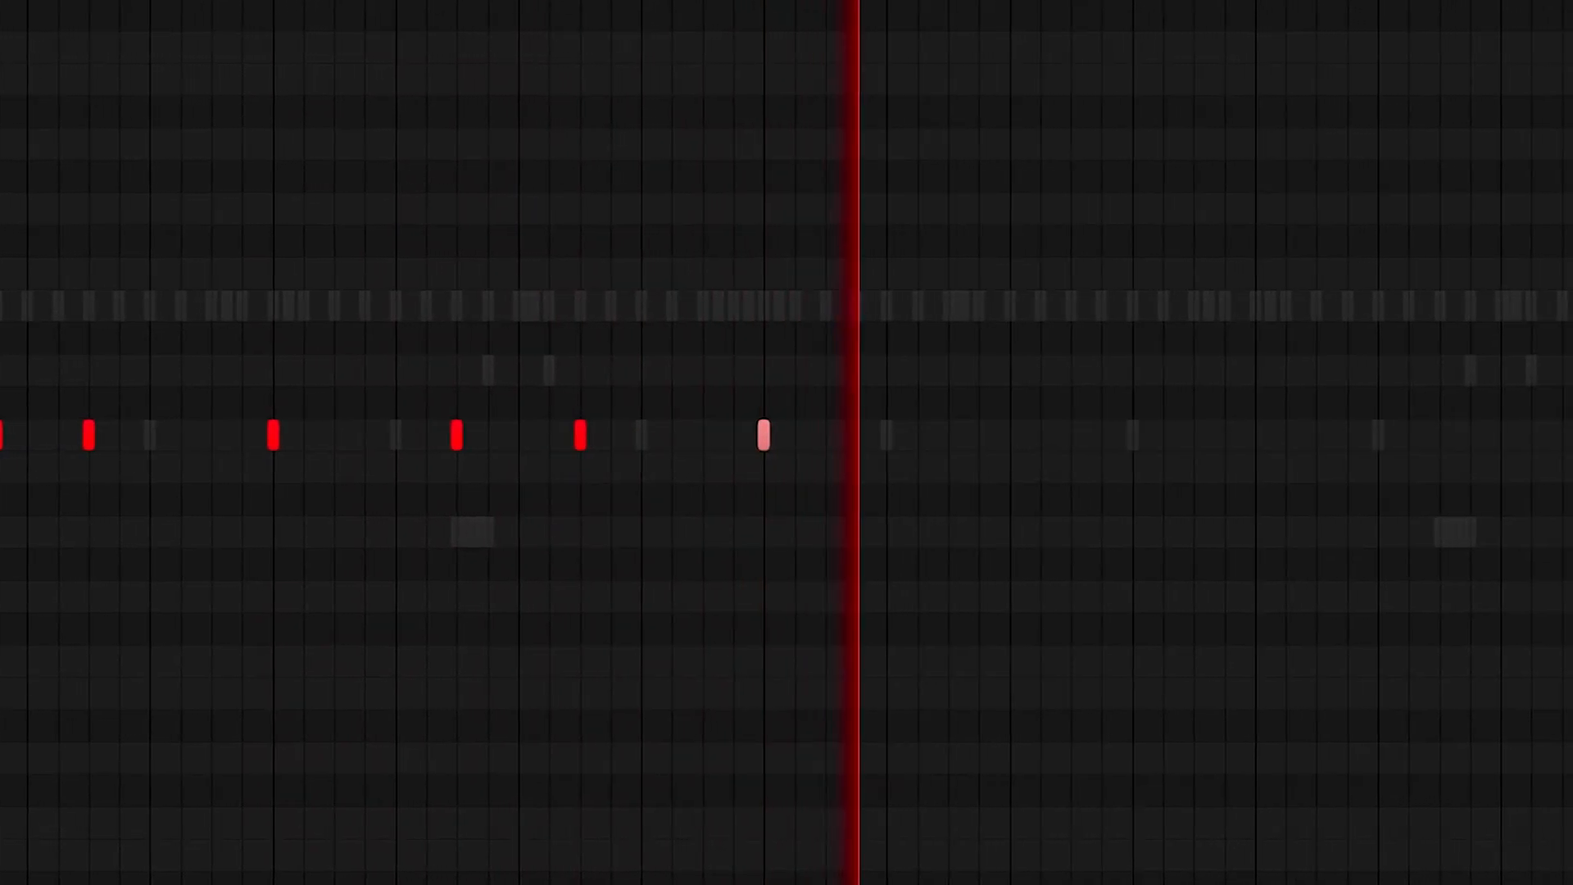
Duplicate the whole kick phrase into the next two bars and add an extra A#4 kick near its end
{"action": "key", "text": "ctrl+a"}
{"action": "key", "text": "ctrl+b"}
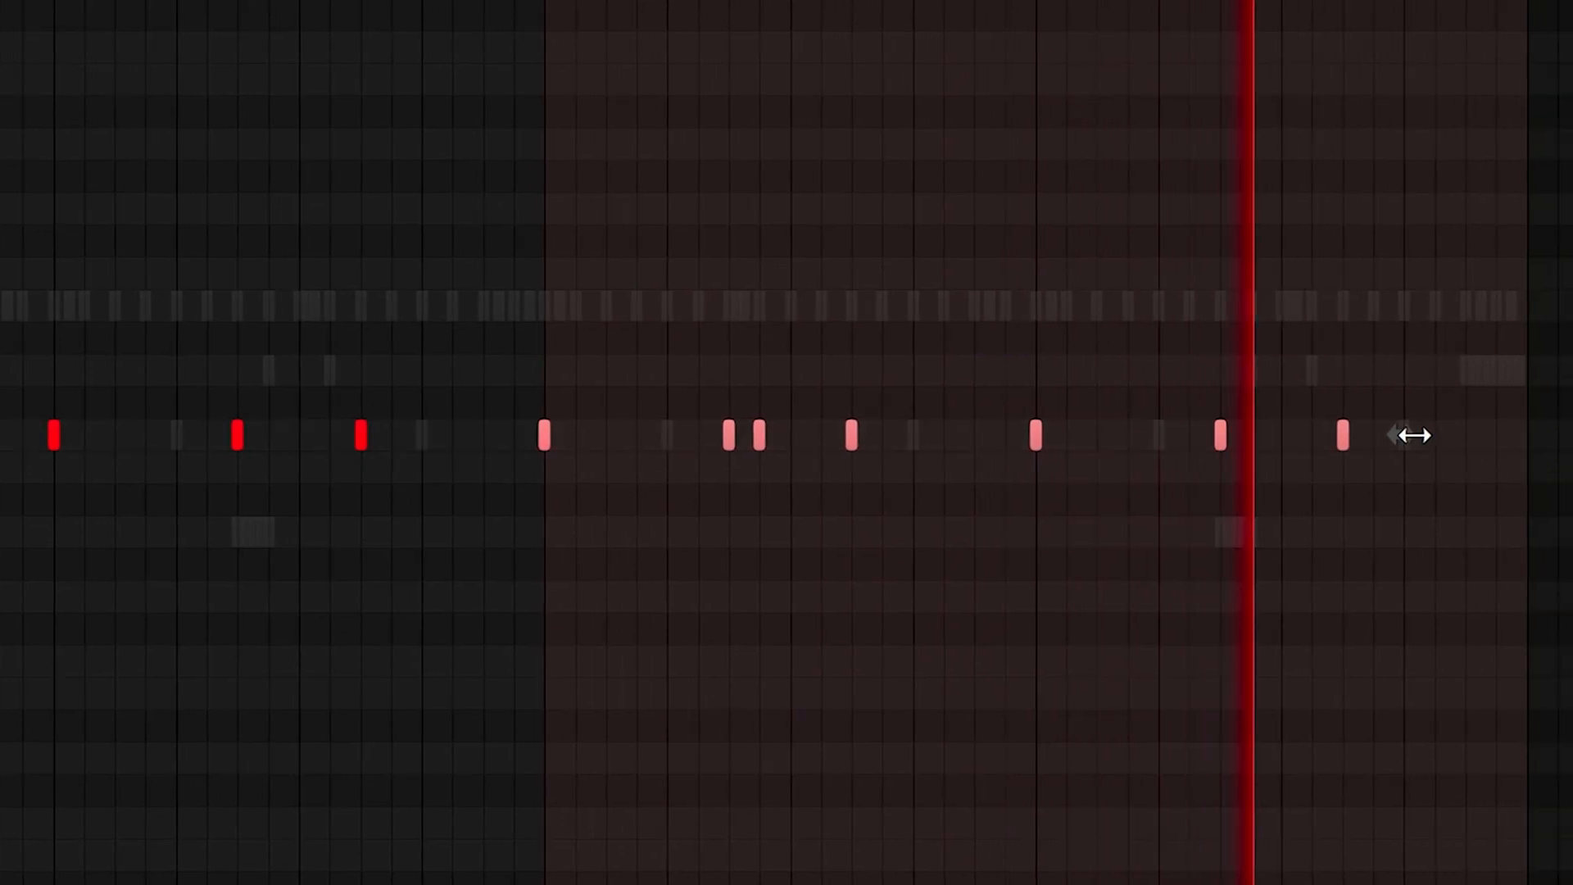
{"action": "left_click", "coordinate": [1409, 439]}
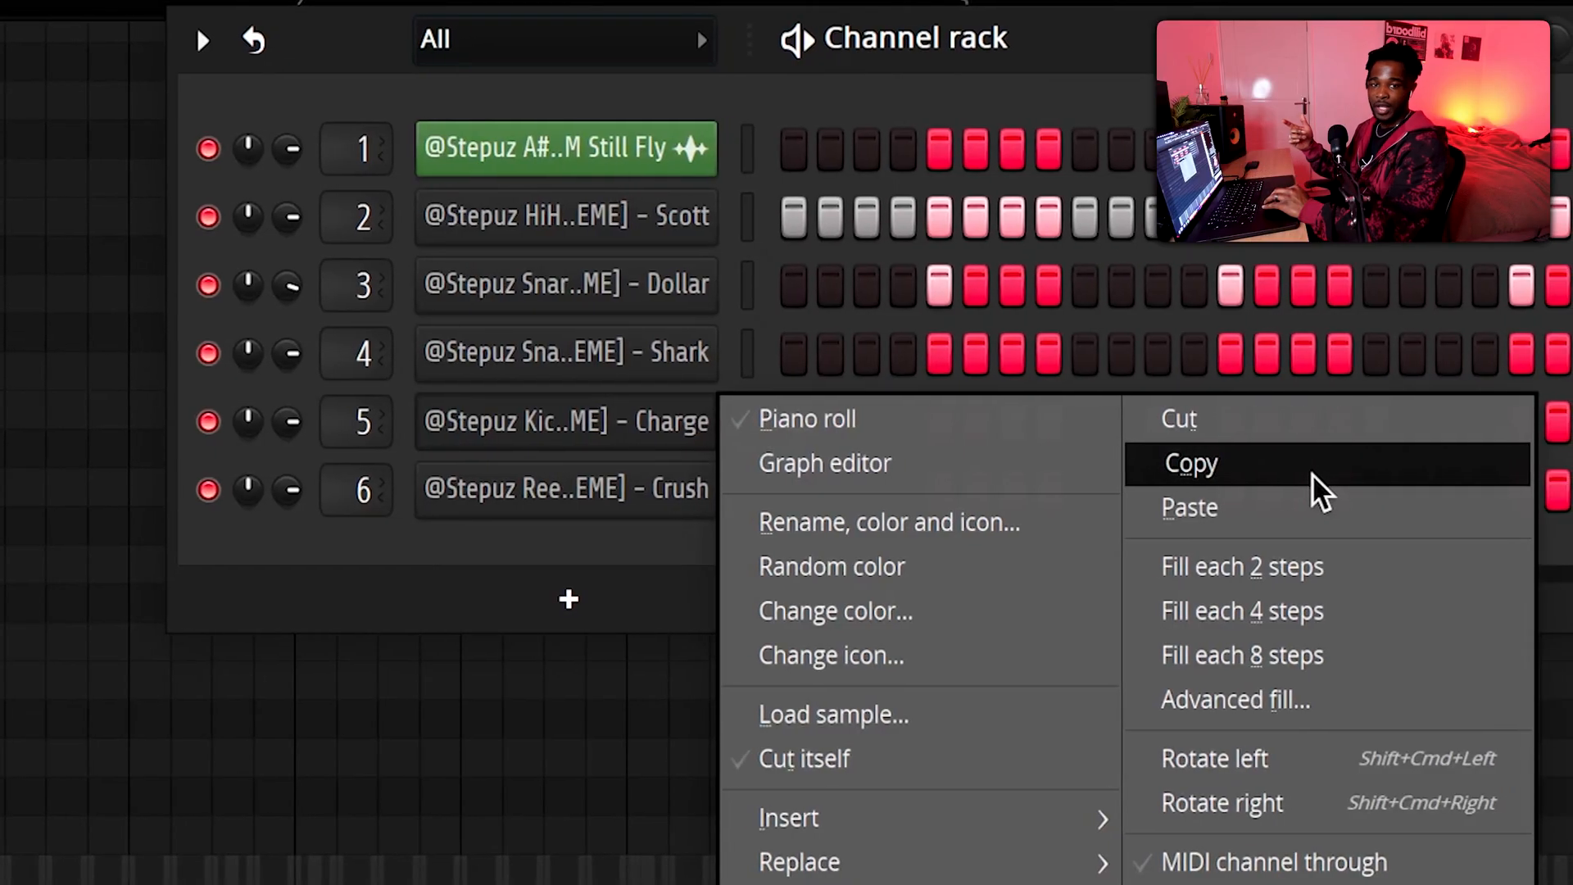
Copy the Kick - Charge channel's notes into the Reese Bass - Crush channel and transpose the bass notes up
{"action": "left_click", "coordinate": [1329, 476]}
{"action": "right_click", "coordinate": [717, 496]}
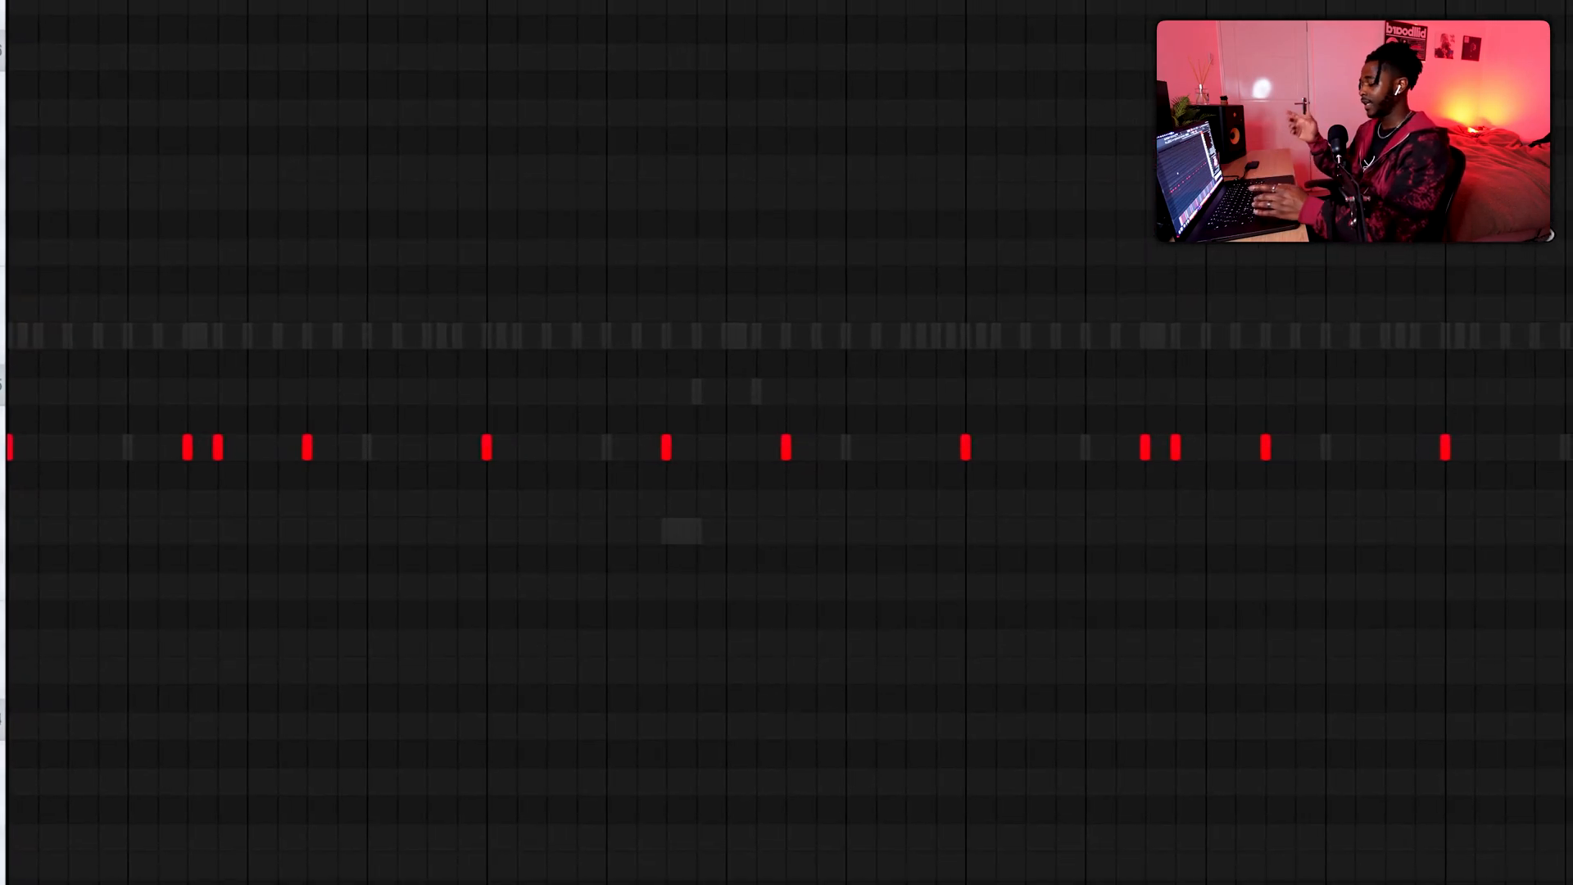
{"action": "key", "text": "shift+Up"}
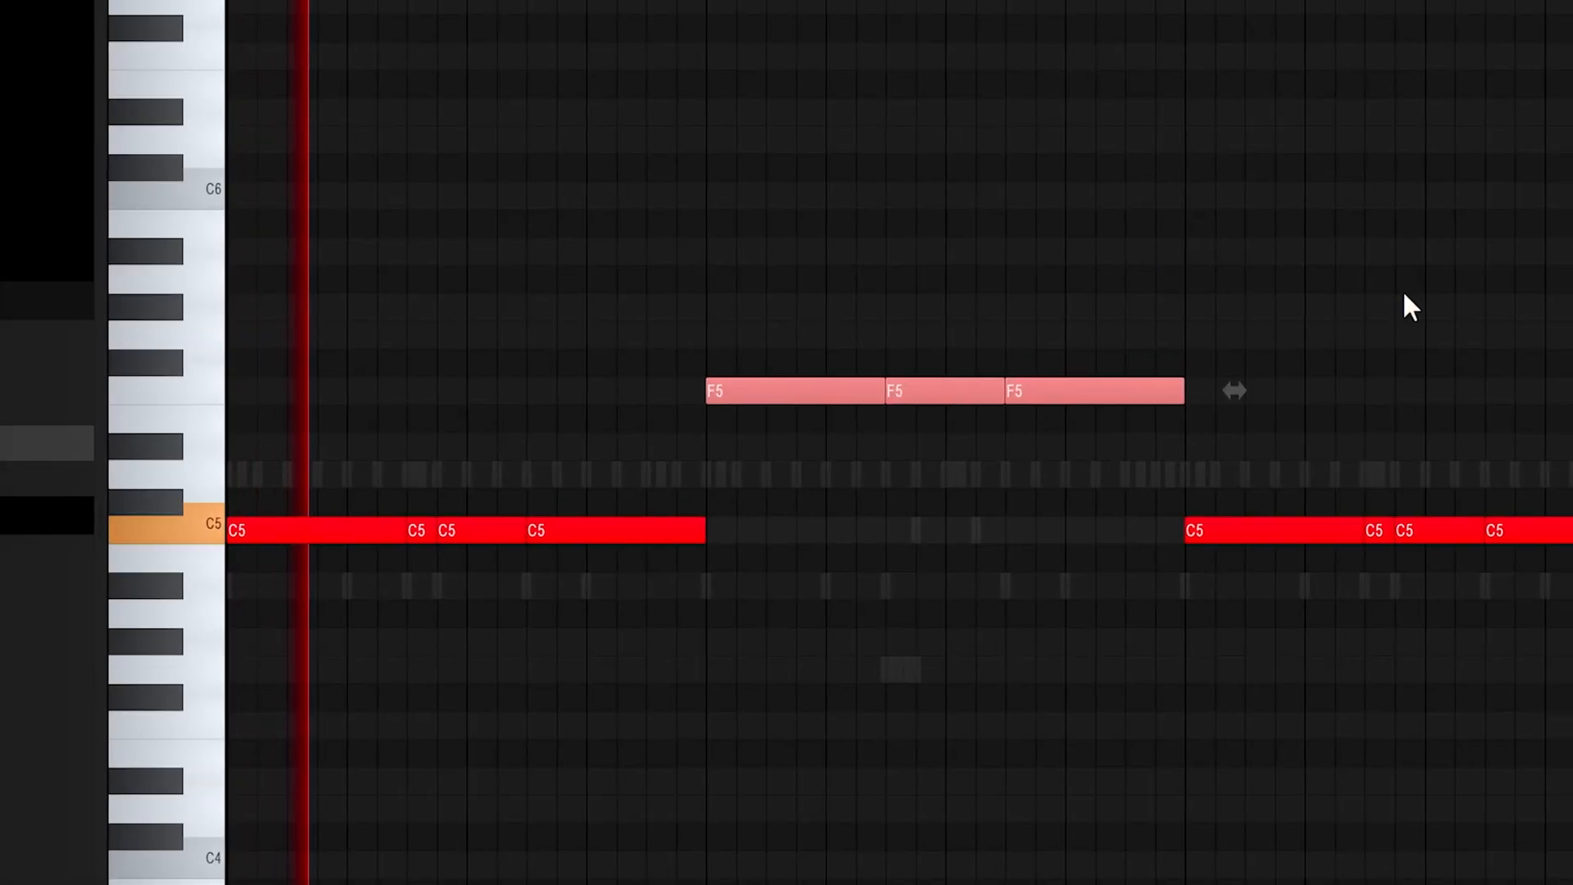
{"action": "left_click", "coordinate": [1405, 294], "text": "ctrl"}
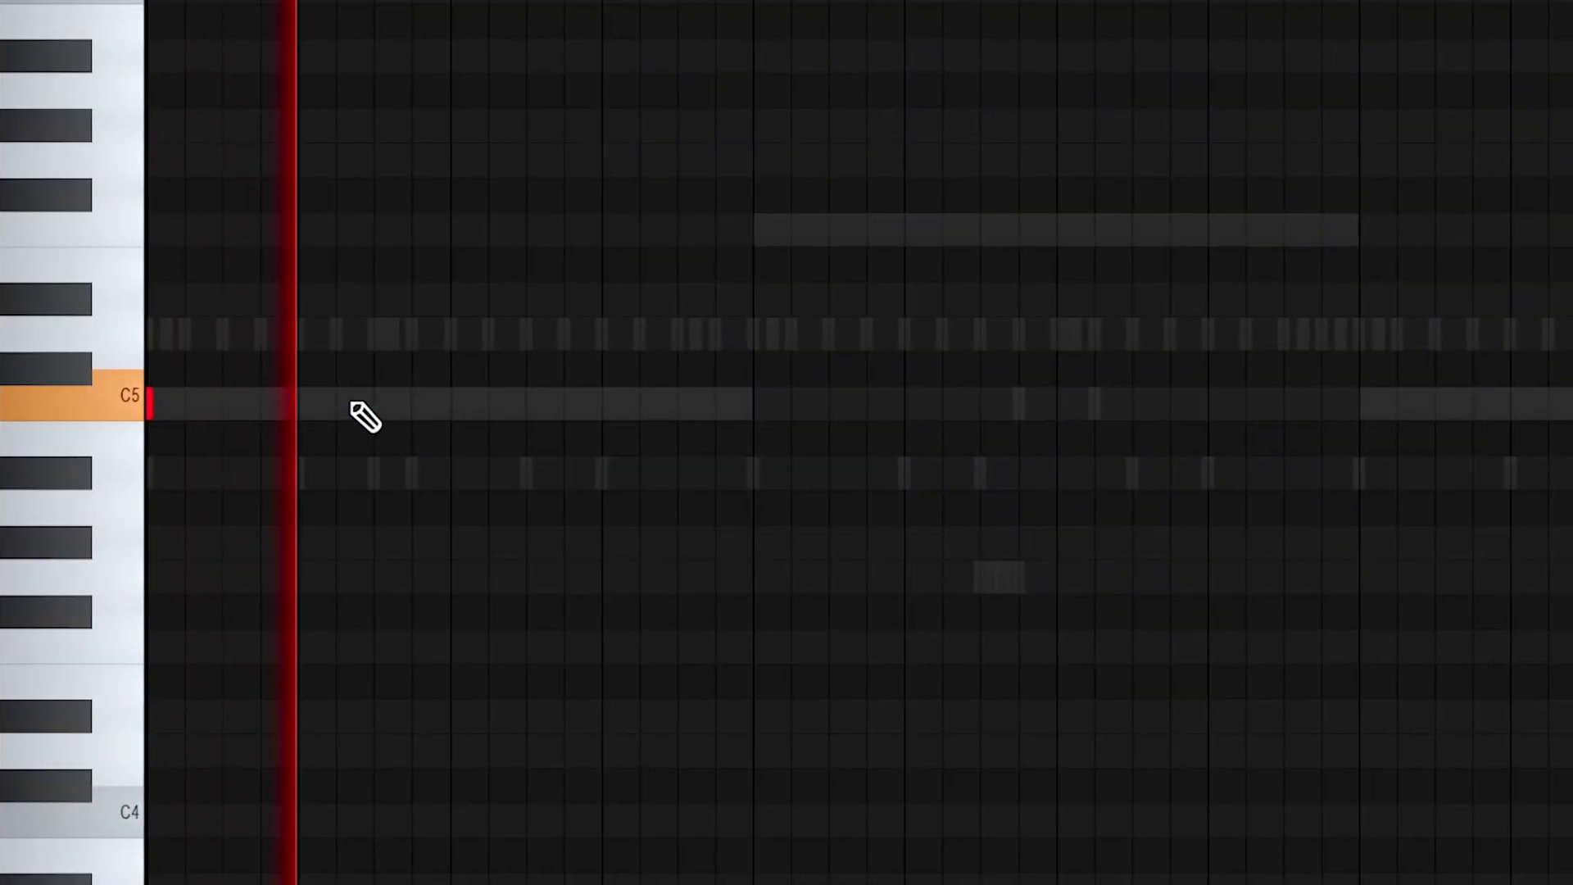
Using the 808 [SUPREME] - Dumb sample, place short 808 notes on C5 across the first three bars, mostly following the kick rhythm
{"action": "left_click", "coordinate": [374, 403]}
{"action": "left_click", "coordinate": [411, 403]}
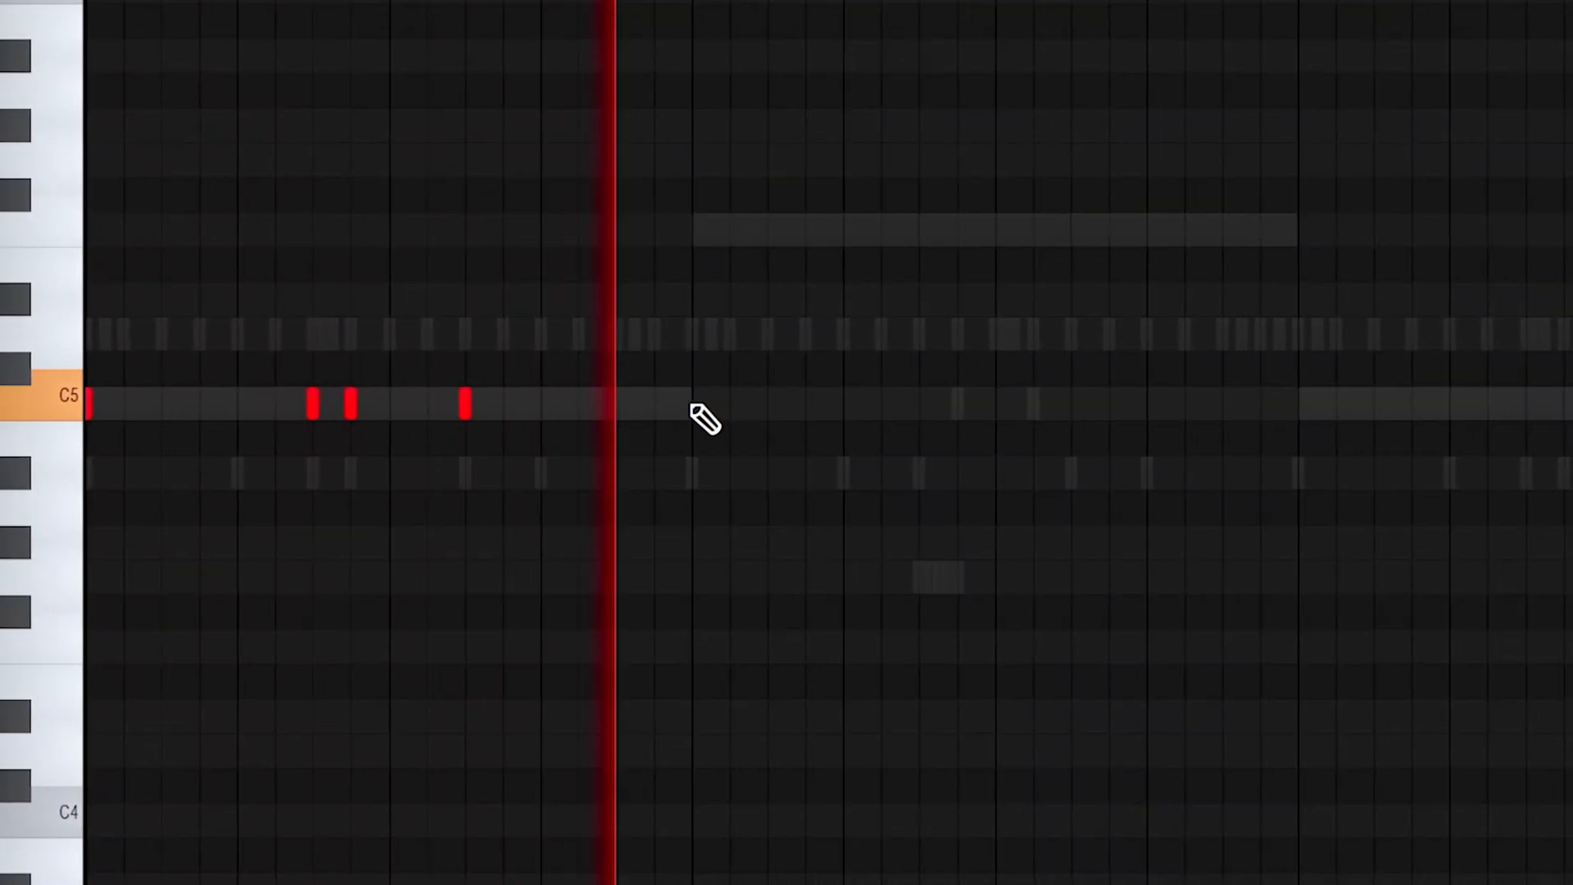
{"action": "left_click", "coordinate": [692, 405]}
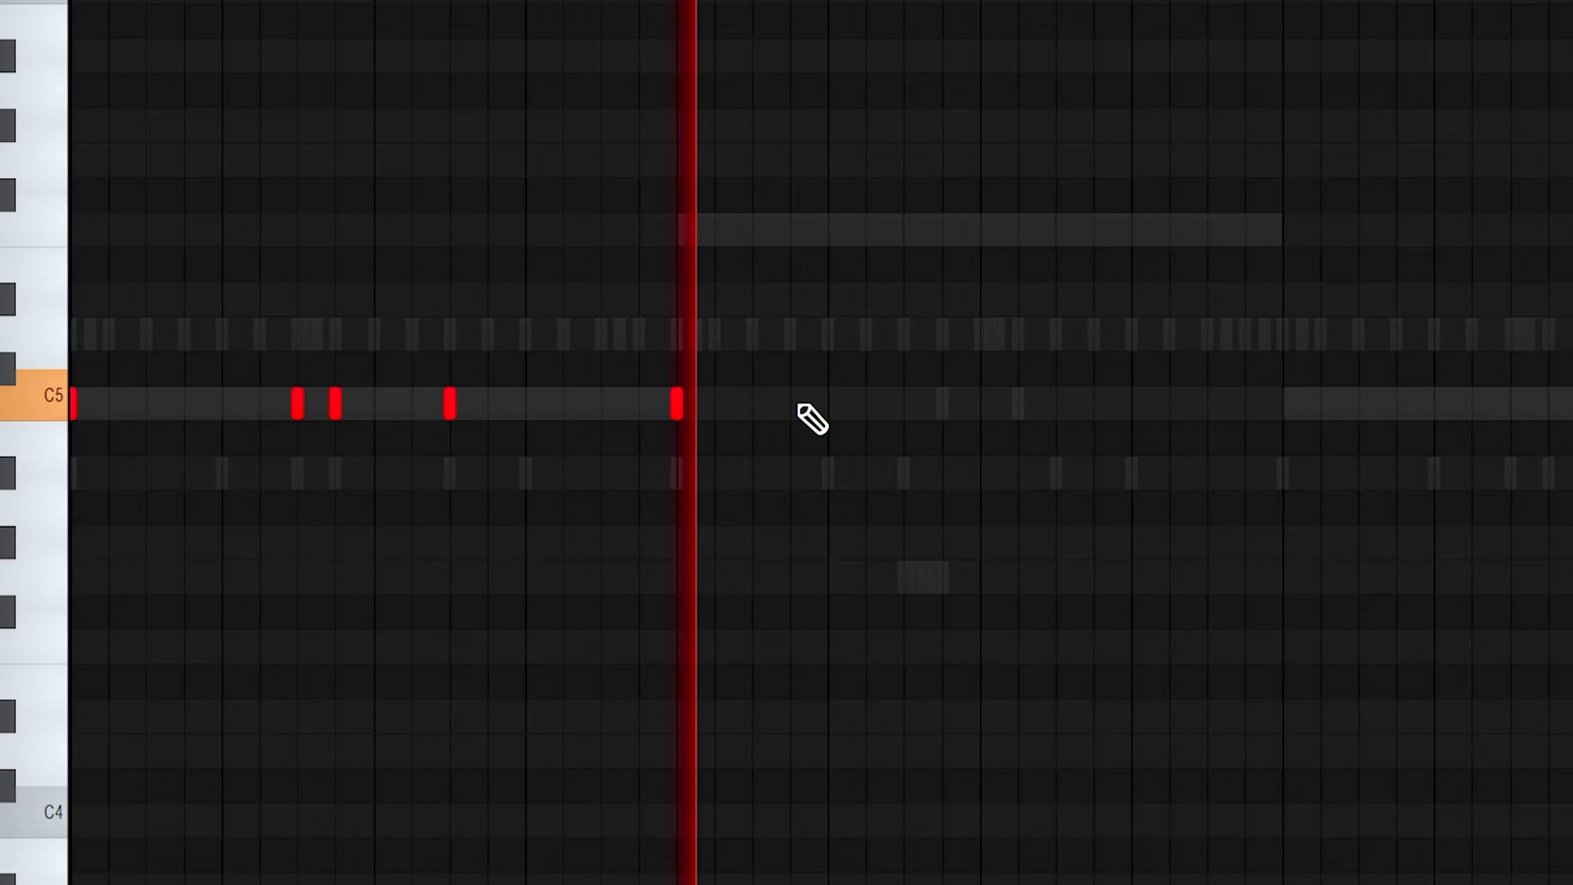
{"action": "left_click", "coordinate": [816, 405]}
{"action": "left_click", "coordinate": [948, 405]}
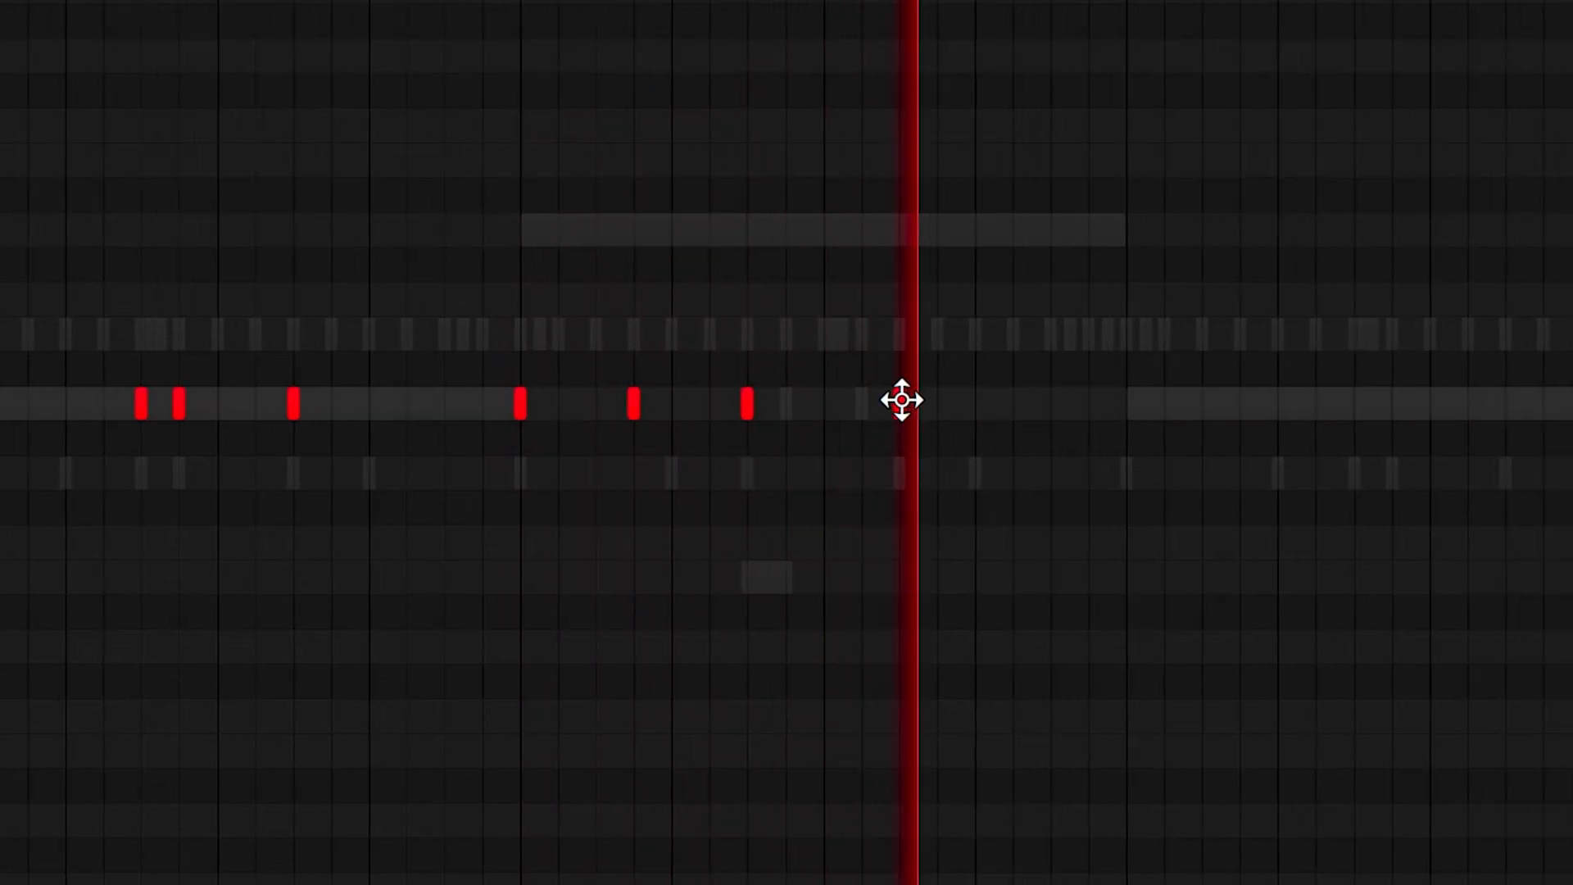
{"action": "left_click", "coordinate": [946, 405]}
{"action": "left_click", "coordinate": [1173, 405]}
{"action": "left_click", "coordinate": [1096, 405]}
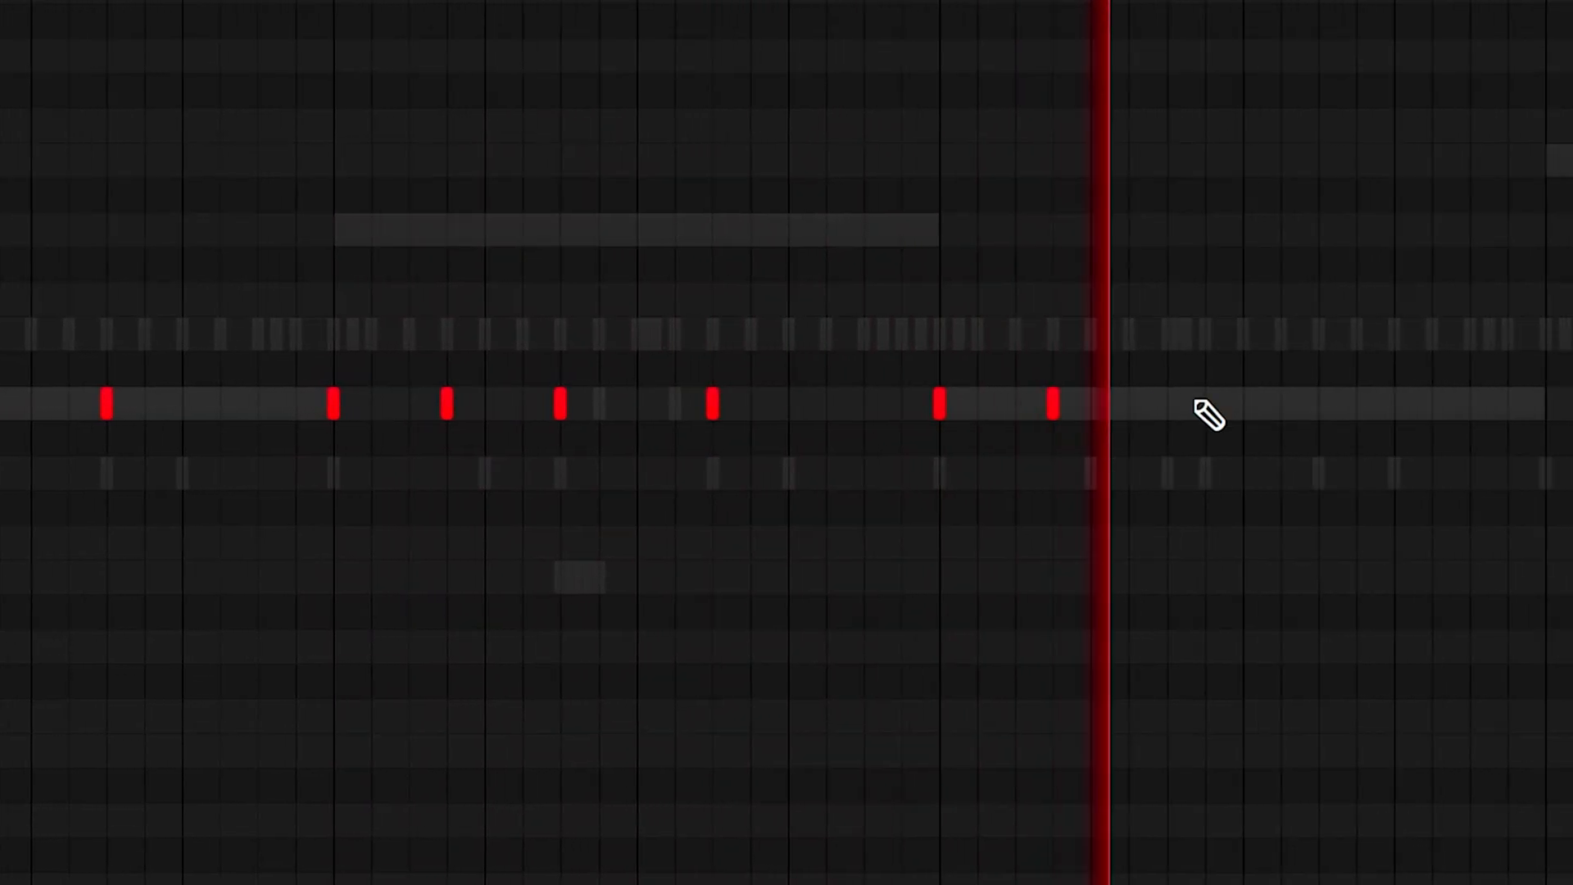
{"action": "left_click", "coordinate": [1214, 405]}
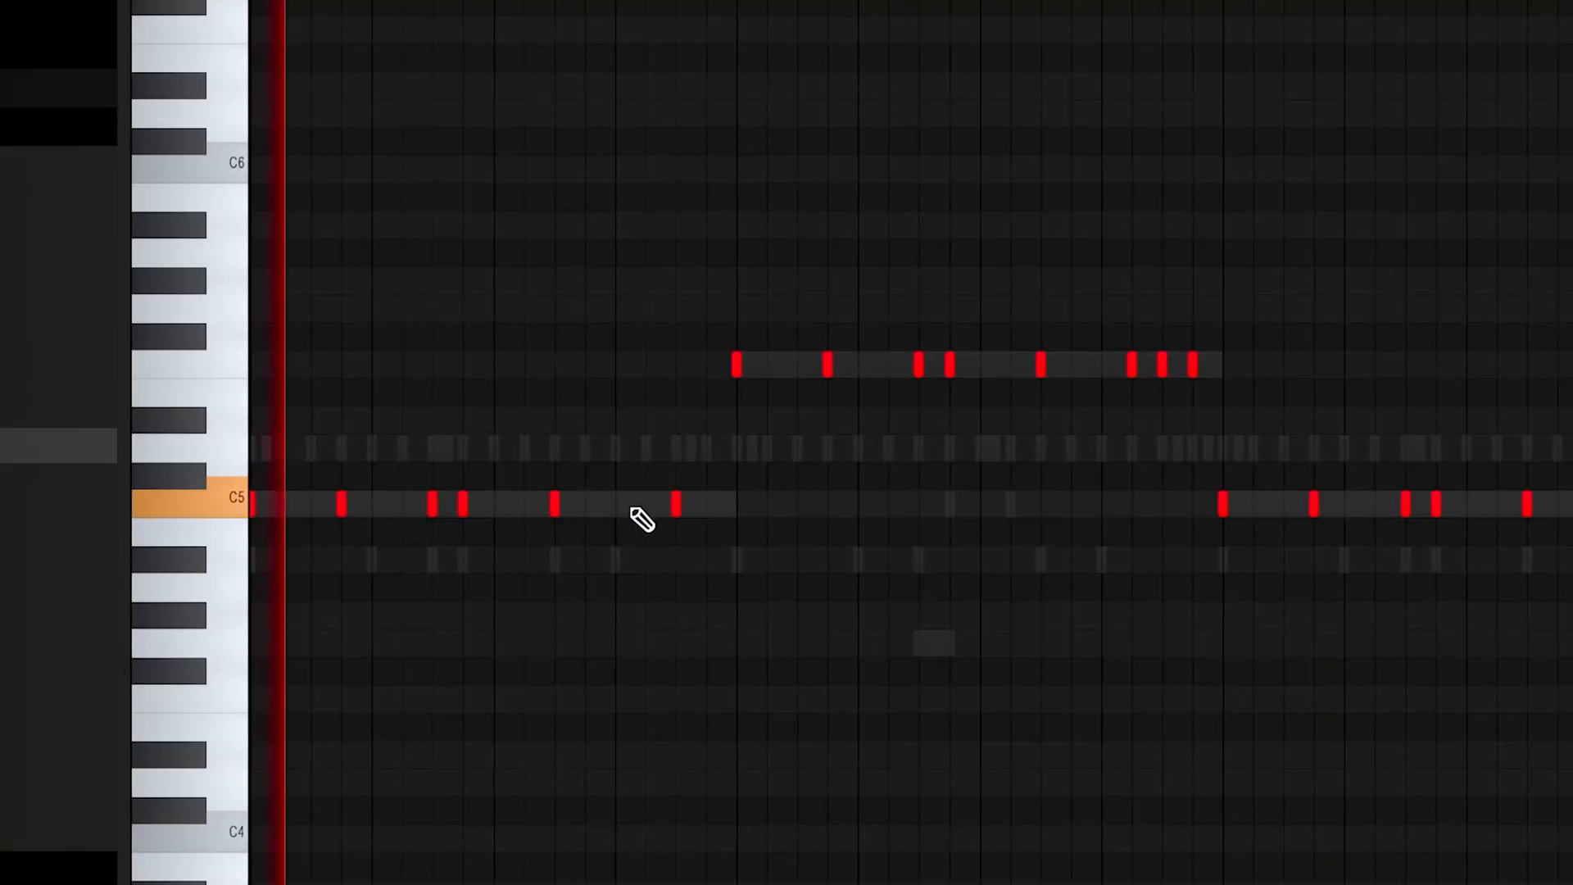
{"action": "right_click", "coordinate": [676, 504]}
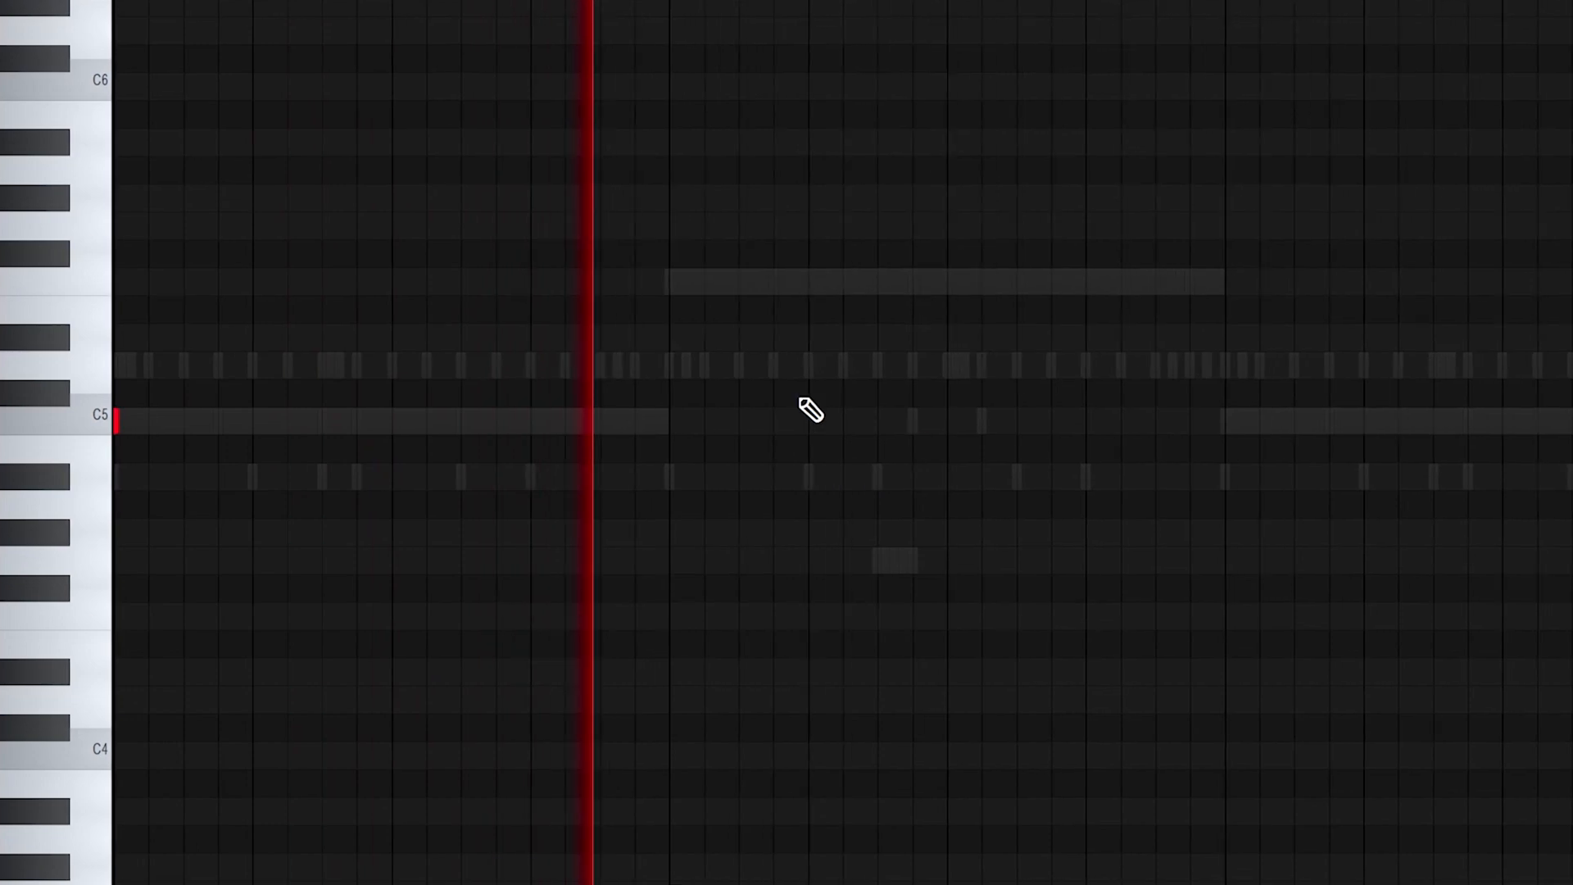
Place four evenly spaced open hat hits on C5 in bar 2 and duplicate the two-bar phrase into bars 3 and 4
{"action": "left_click", "coordinate": [767, 423]}
{"action": "left_click", "coordinate": [911, 423]}
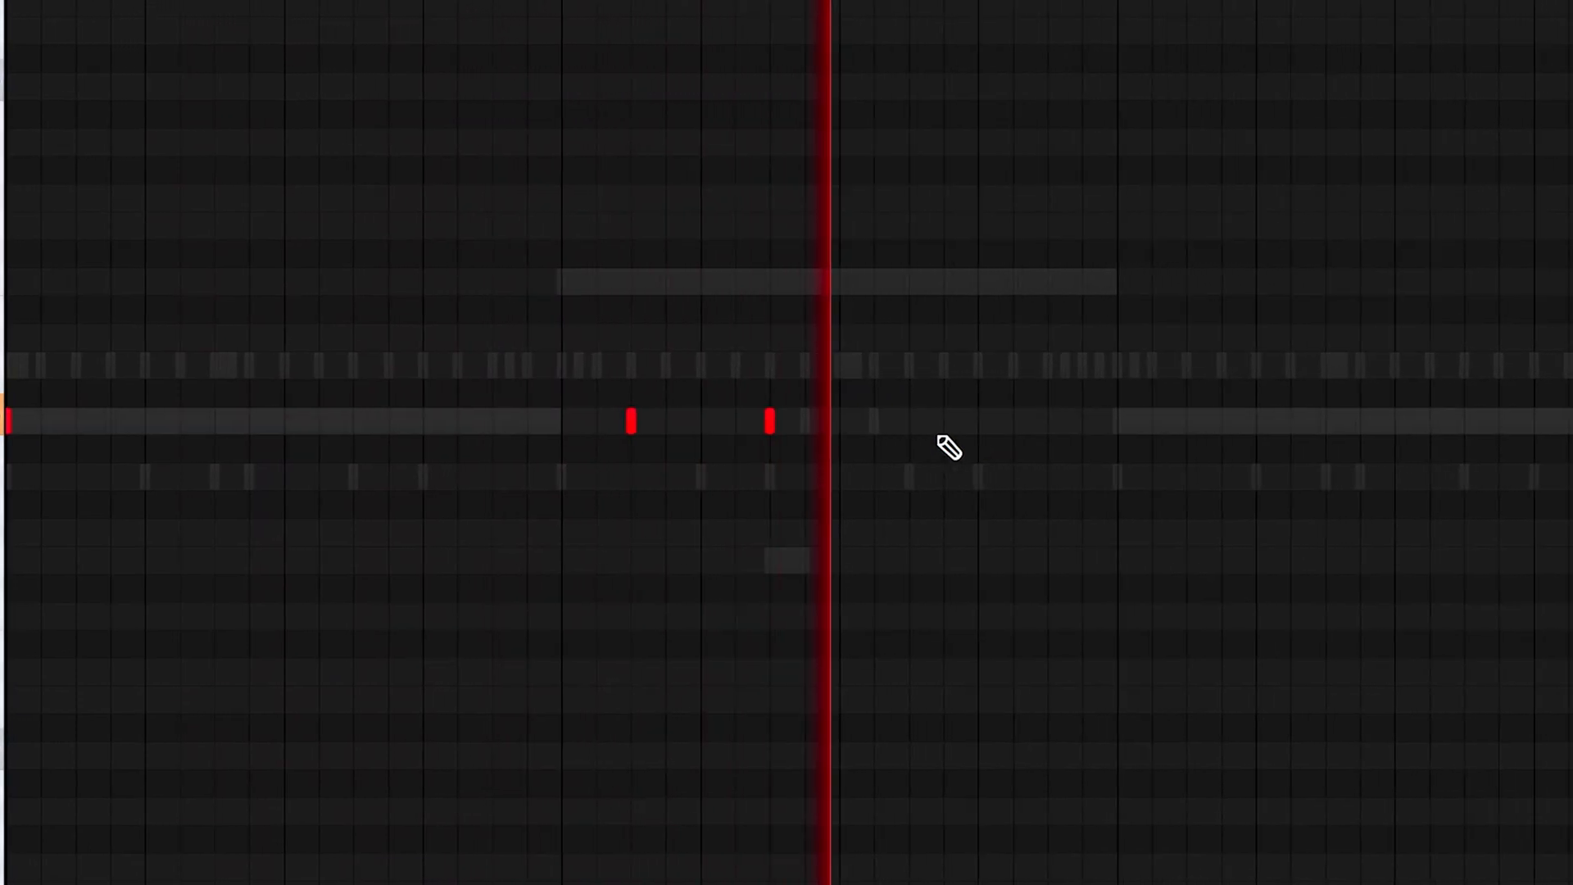
{"action": "left_click", "coordinate": [938, 424]}
{"action": "left_click_drag", "start_coordinate": [1039, 428], "coordinate": [1076, 427]}
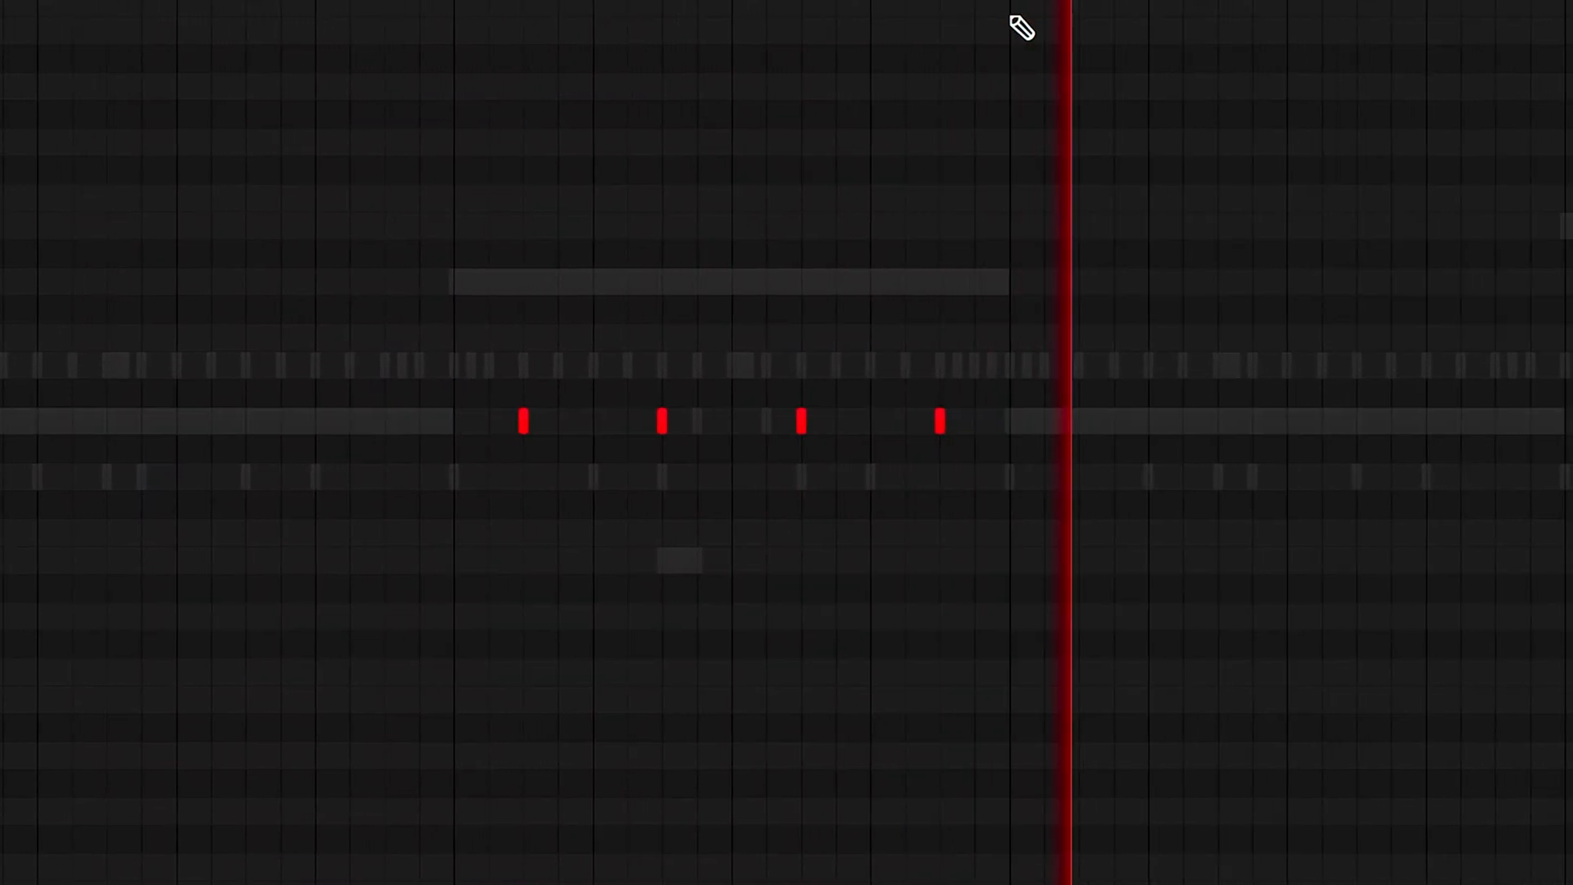
{"action": "scroll", "coordinate": [898, 145], "scroll_direction": "down", "scroll_amount": 2}
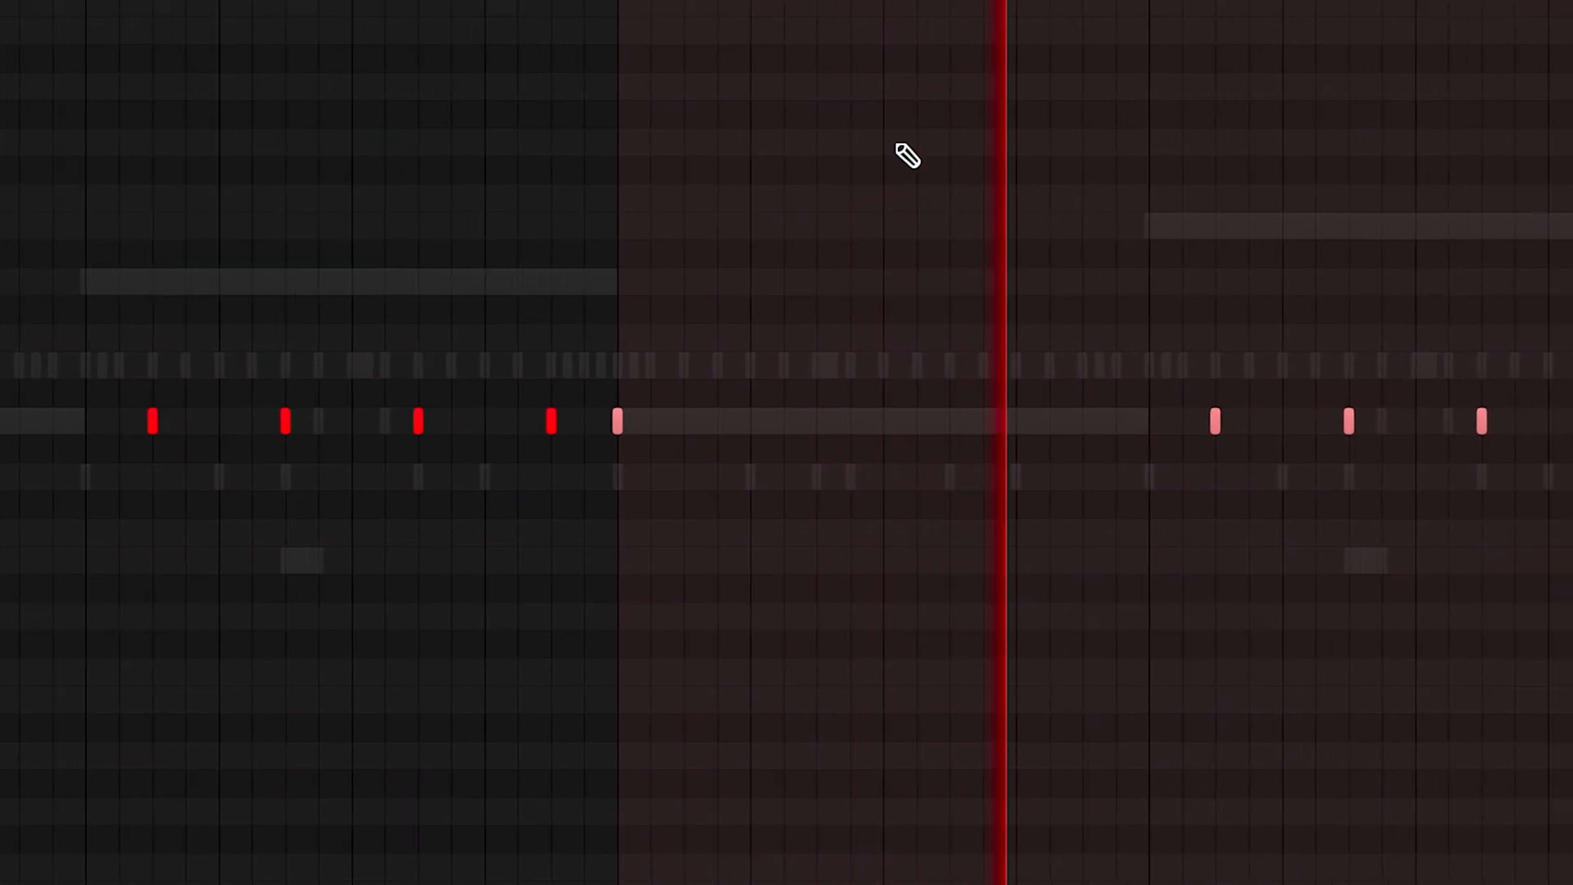
{"action": "scroll", "coordinate": [1005, 207], "scroll_direction": "down", "scroll_amount": 1}
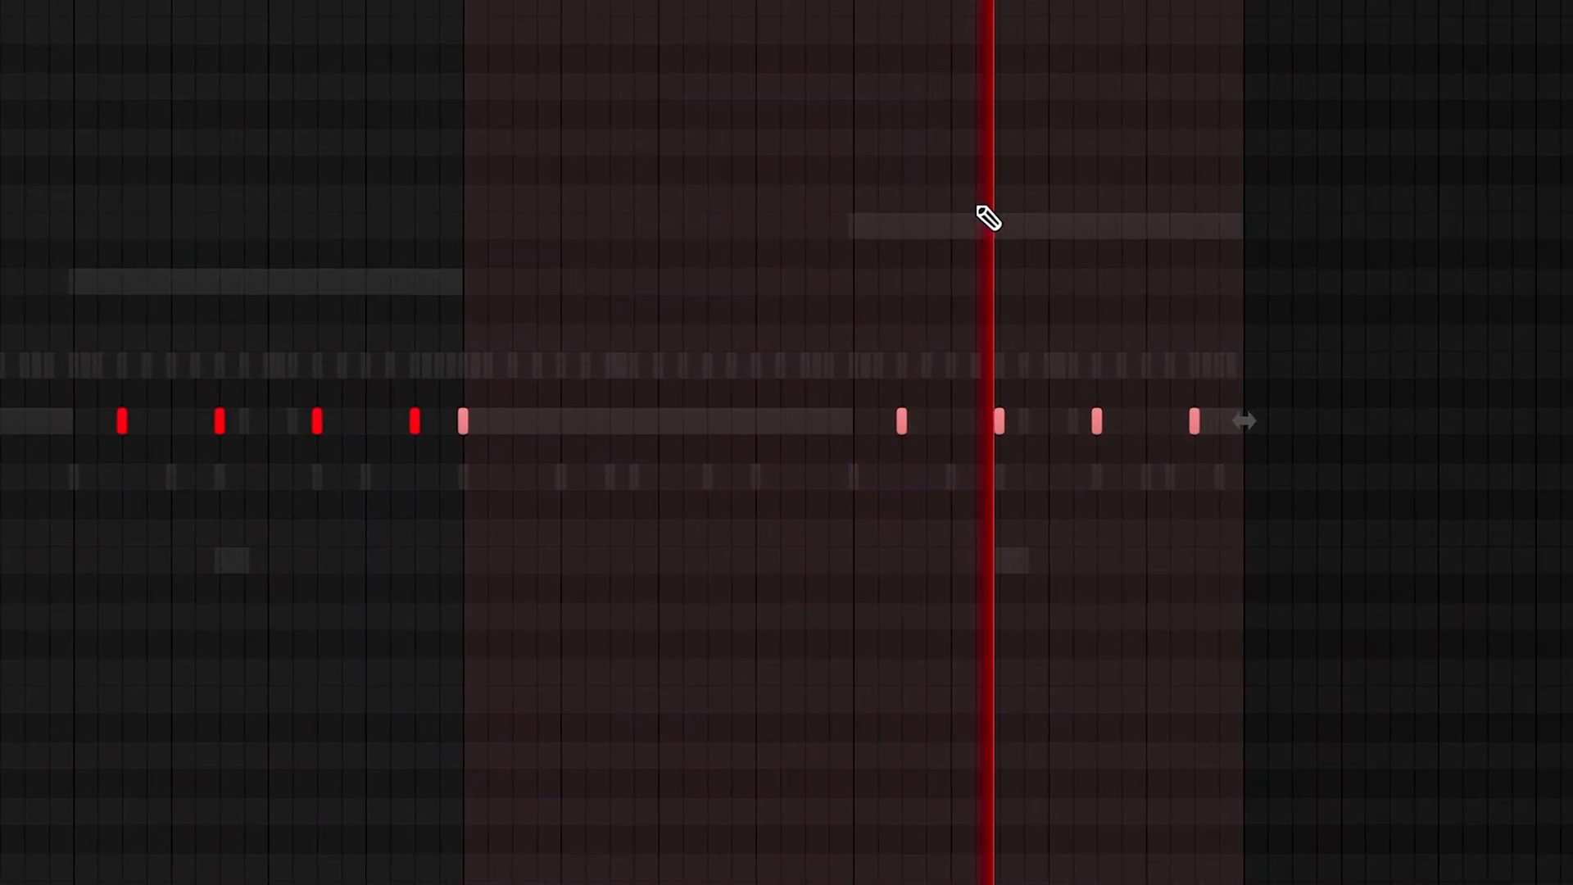
{"action": "scroll", "coordinate": [1005, 207], "scroll_direction": "up", "scroll_amount": 1}
{"action": "scroll", "coordinate": [1004, 206], "scroll_direction": "down", "scroll_amount": 1}
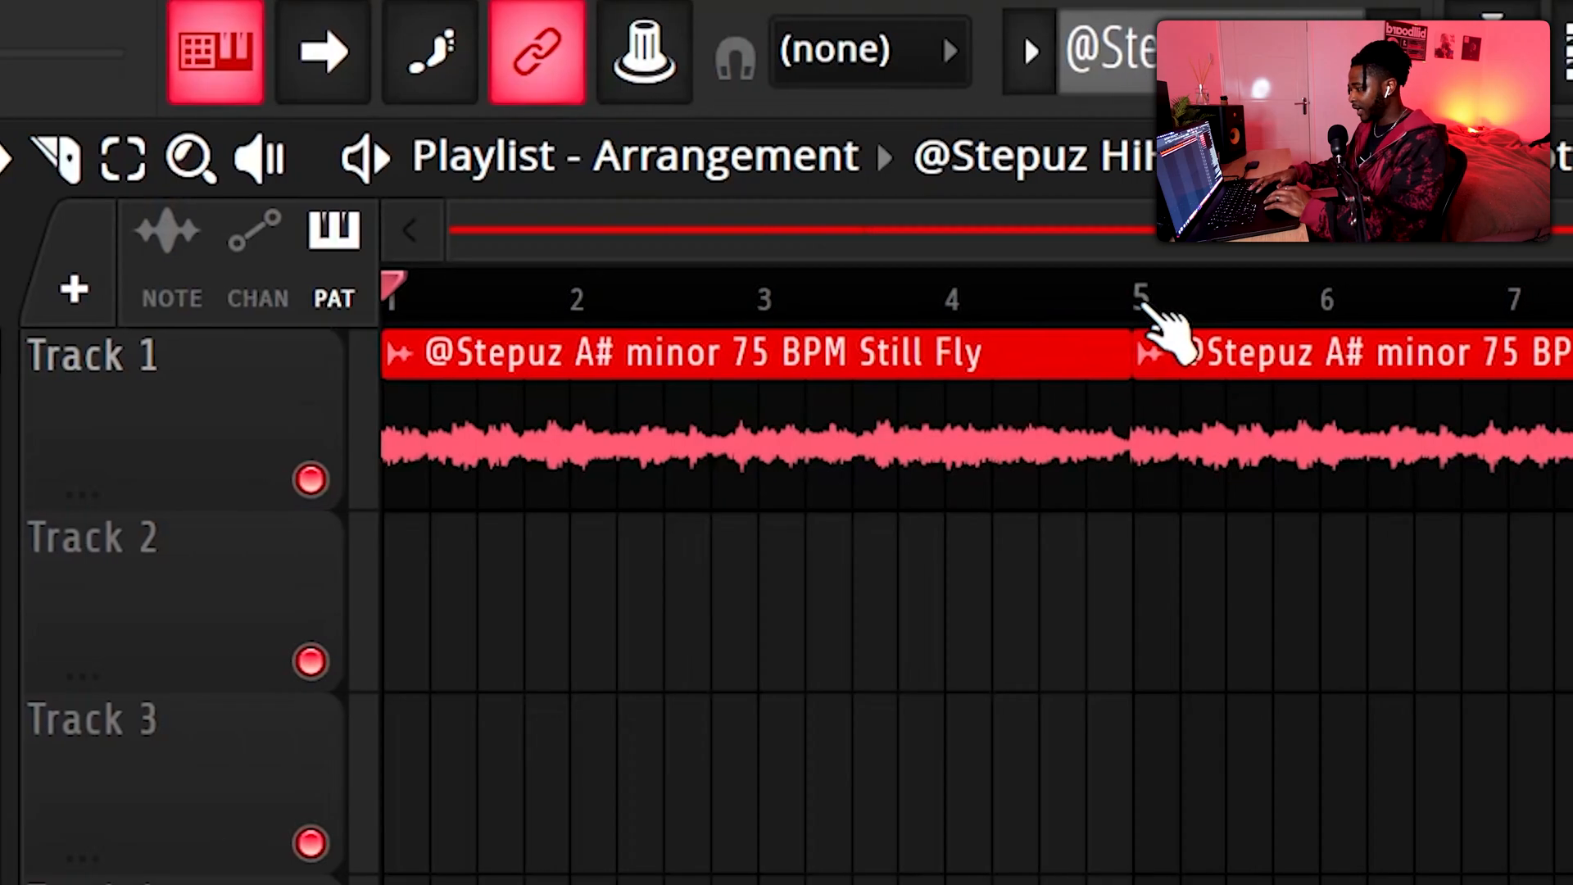
Create an automation clip for the melody's Pro-Q 3 Band 3 low-cut frequency and shape a gradual rise over bars 1 to 4
{"action": "key", "text": "space"}
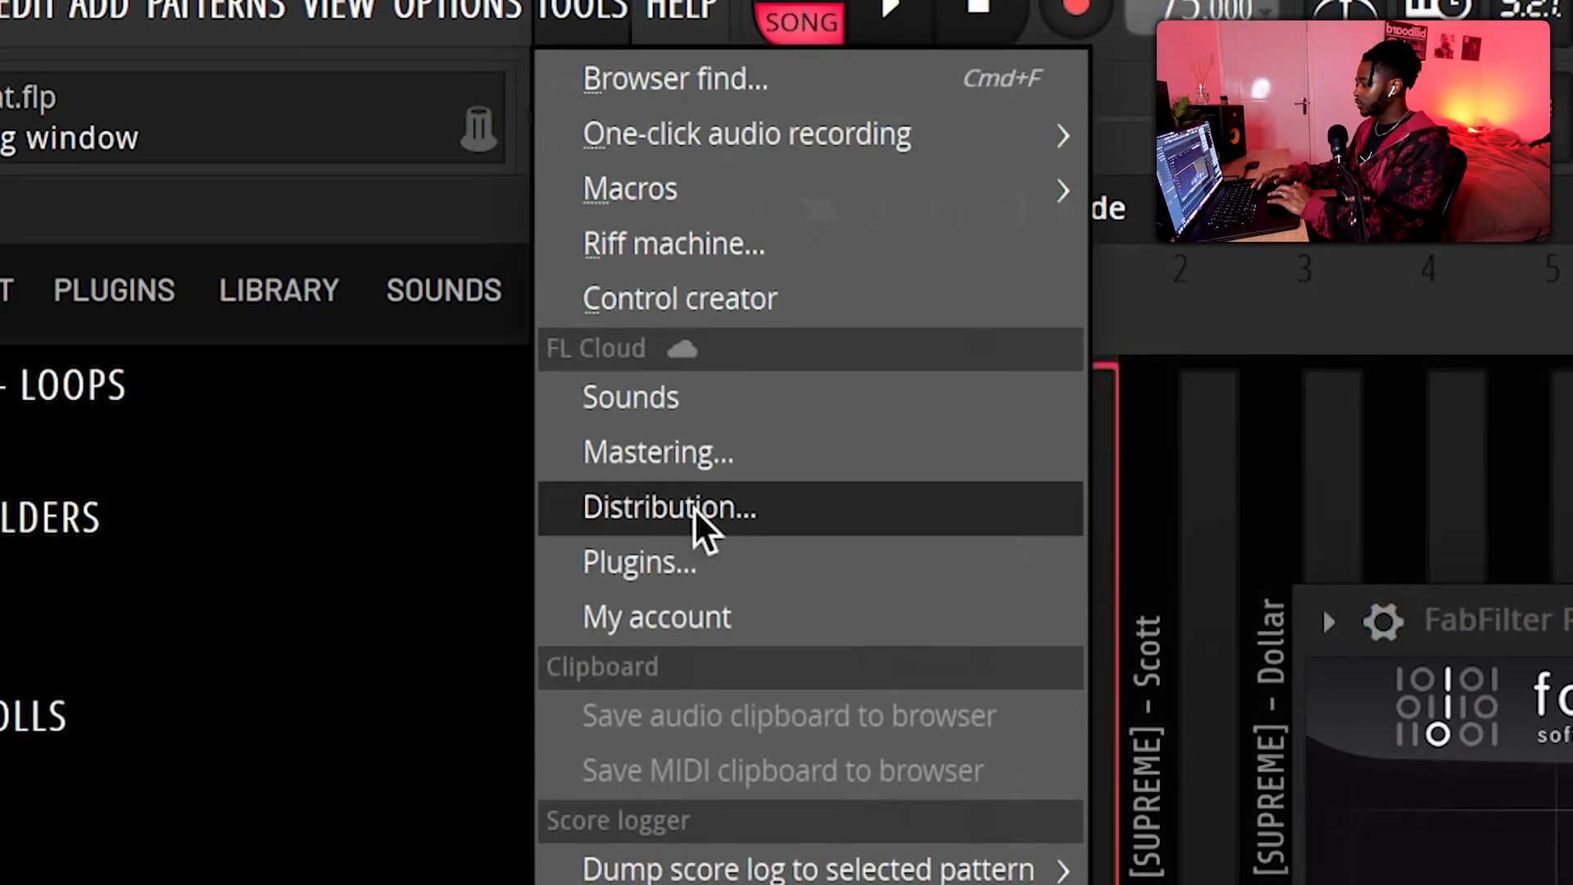
{"action": "mouse_move", "coordinate": [976, 667]}
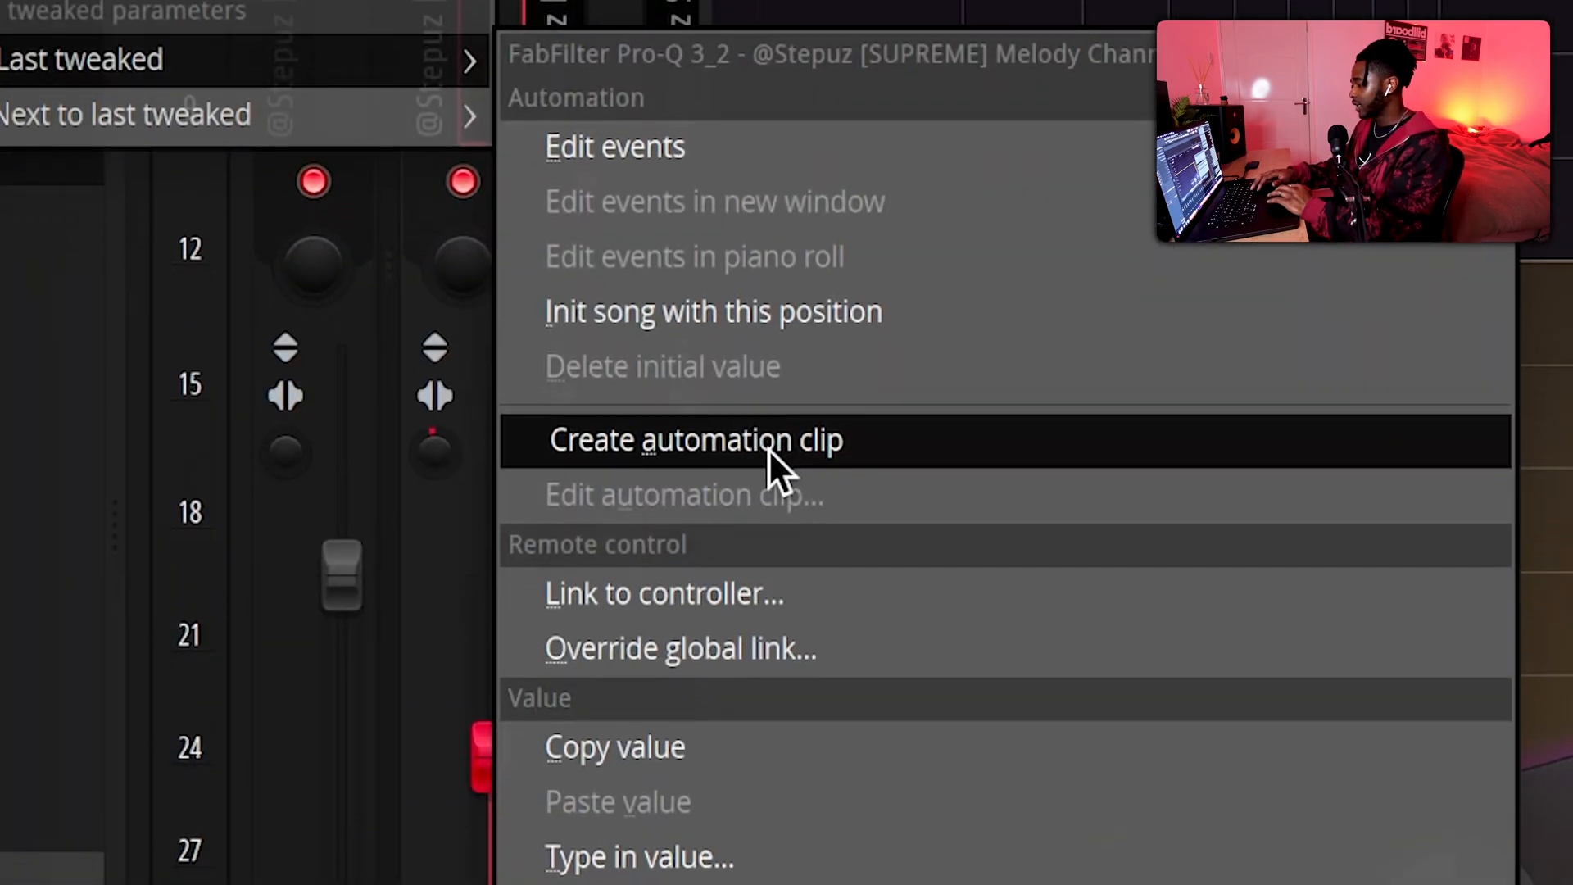
{"action": "left_click", "coordinate": [769, 492]}
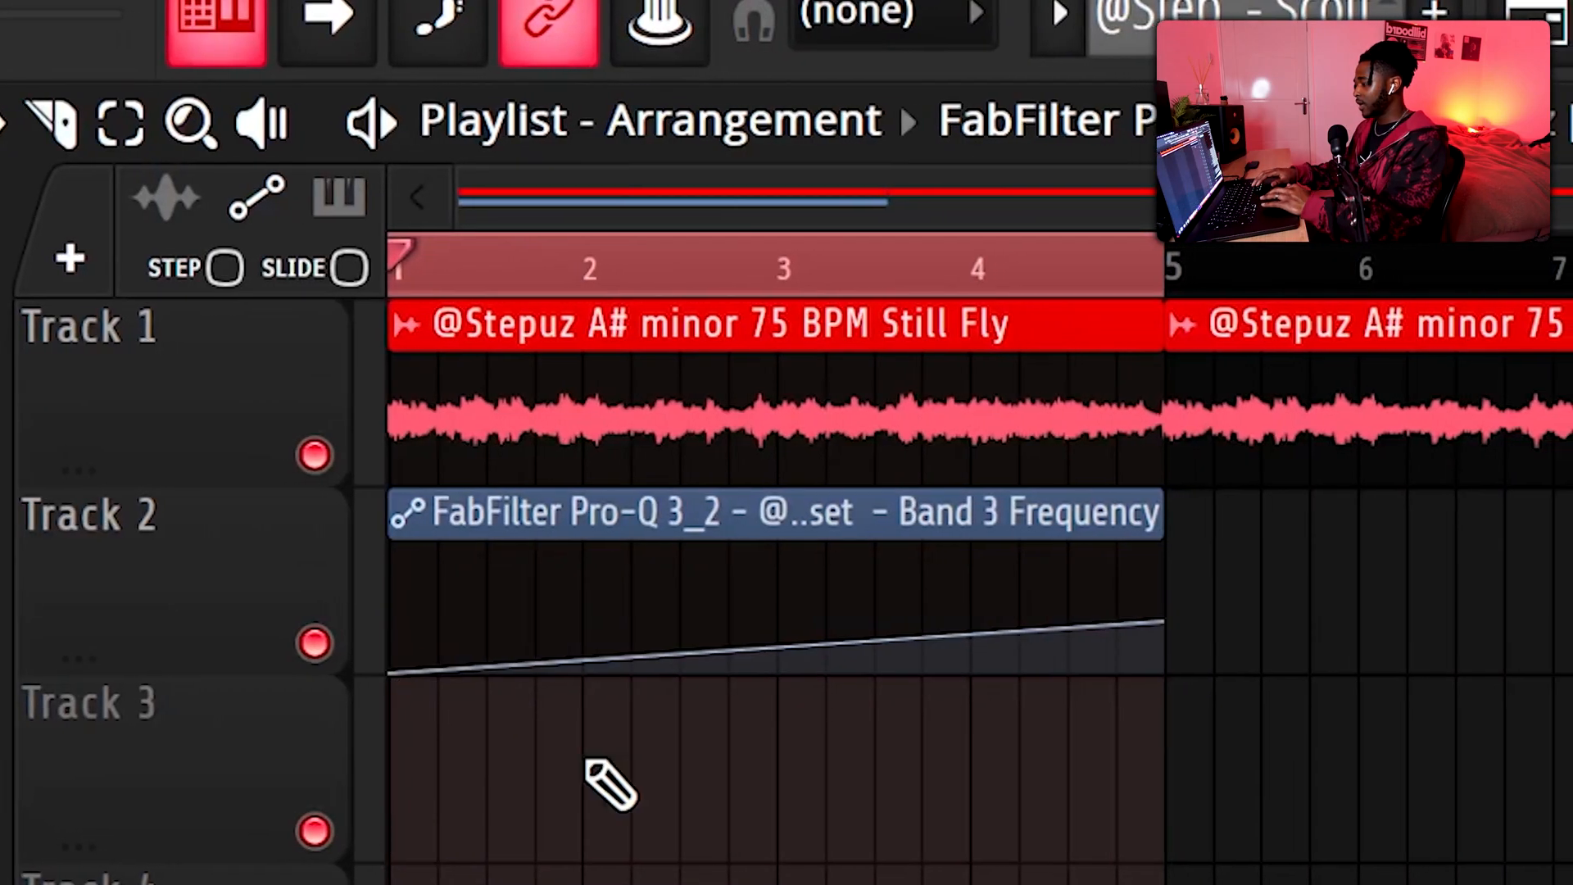
{"action": "left_click_drag", "start_coordinate": [776, 647], "coordinate": [776, 668]}
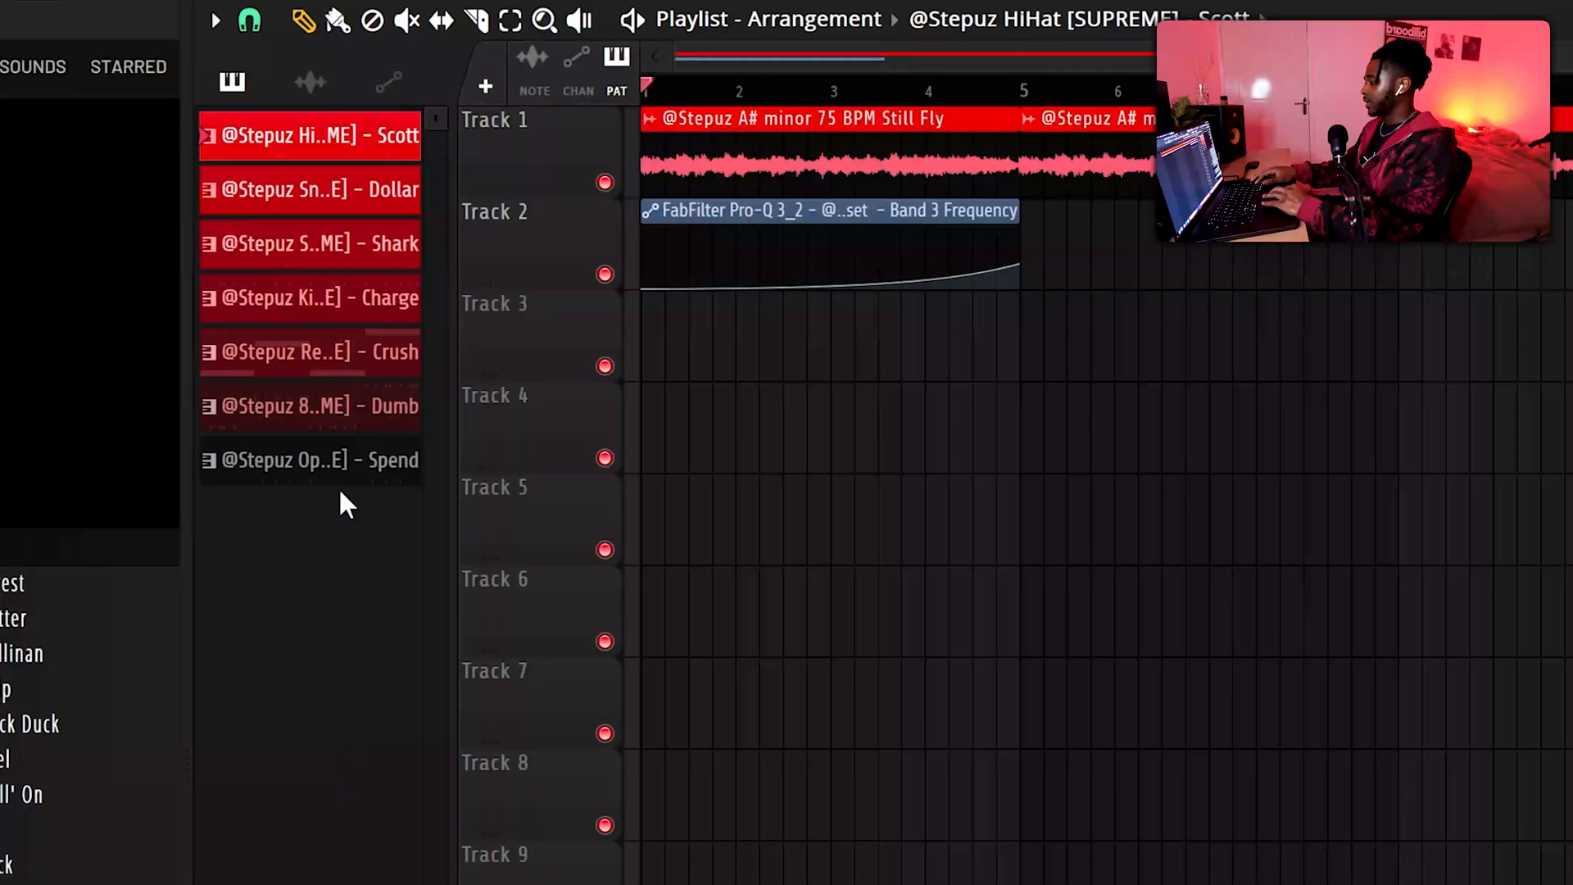
{"action": "left_click", "coordinate": [338, 469]}
Duplicate the drum and bass clips on Tracks 3 to 9 to bar 9, and delete the 808 and open hat clips at bar 5
{"action": "left_click_drag", "start_coordinate": [318, 140], "coordinate": [930, 352]}
{"action": "left_click_drag", "start_coordinate": [930, 353], "coordinate": [932, 349]}
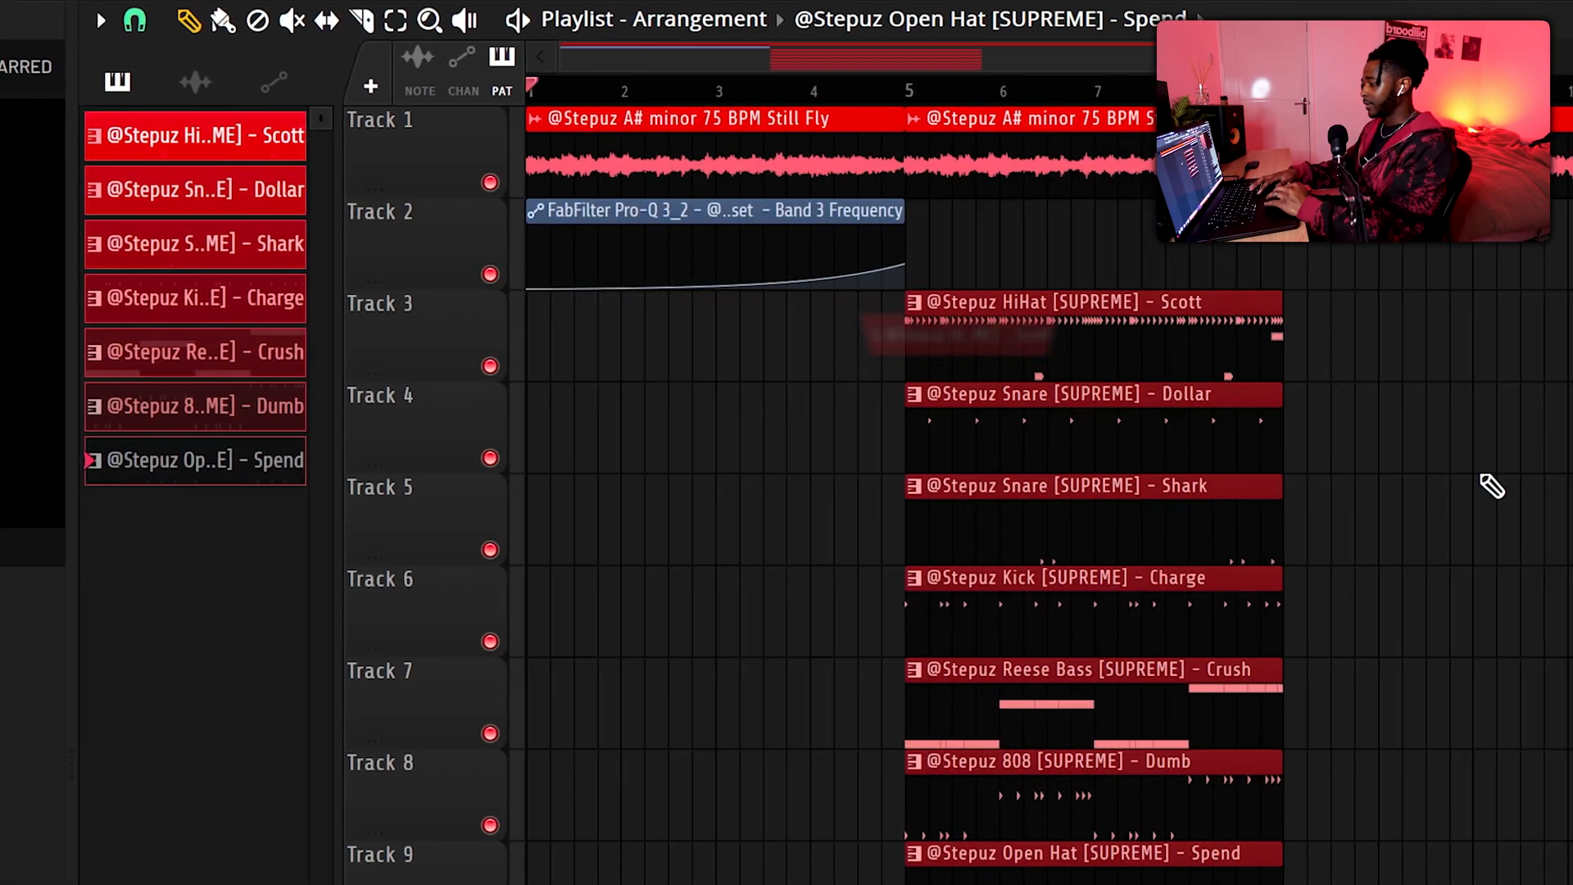
{"action": "key", "text": "ctrl+b"}
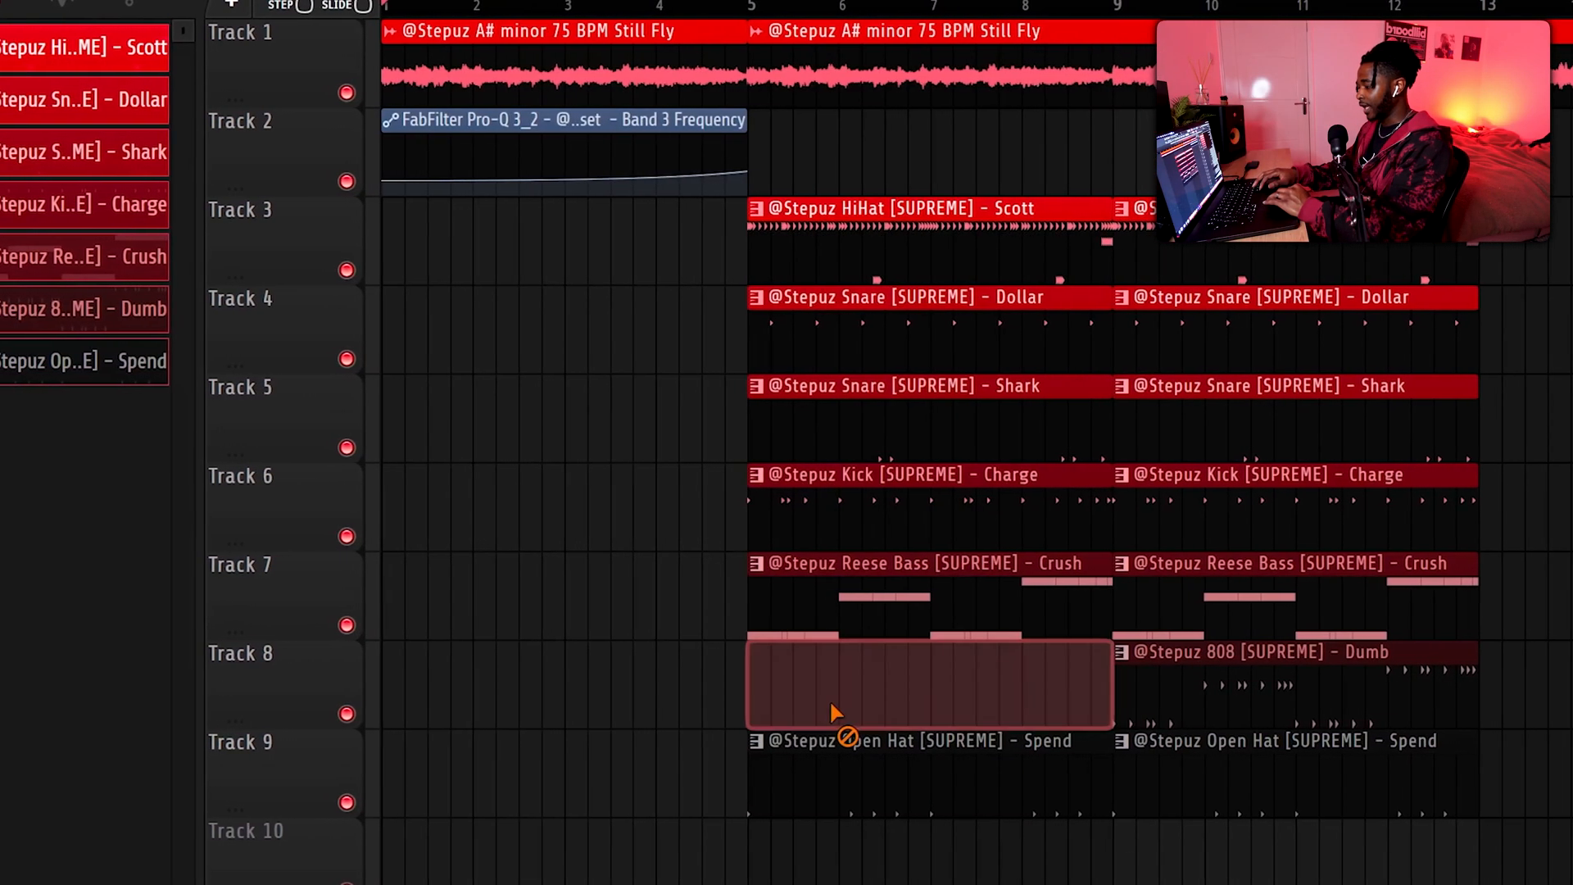
{"action": "right_click", "coordinate": [867, 721]}
{"action": "right_click", "coordinate": [885, 778]}
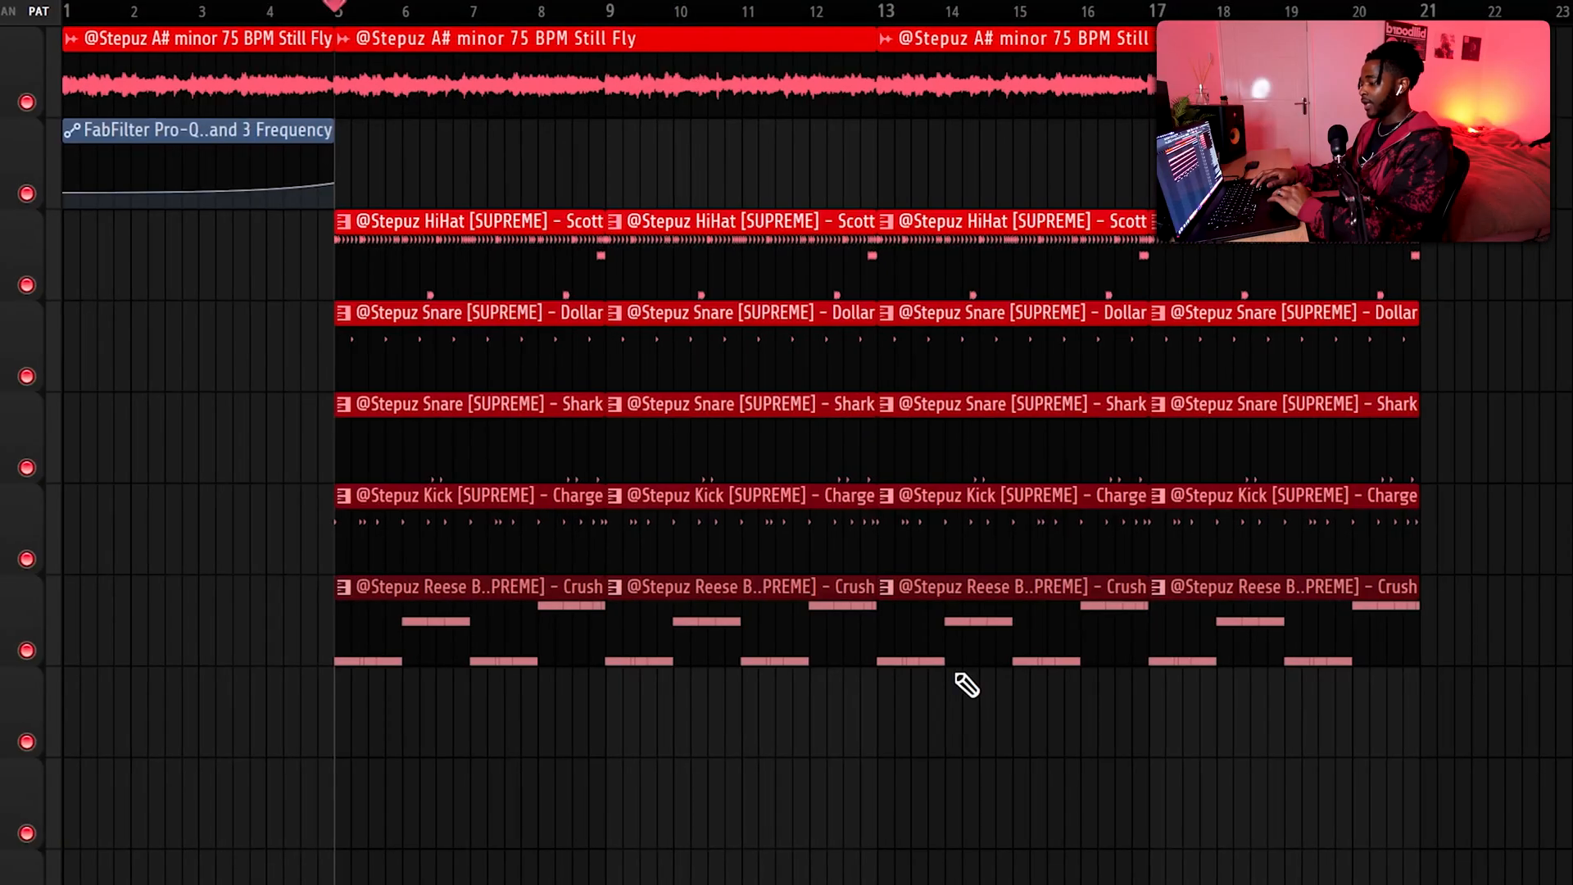
Delete the kick and Reese bass clips from bars 13 to 20 and place the 808 and open hat clips there
{"action": "right_click", "coordinate": [943, 590]}
{"action": "right_click", "coordinate": [943, 525]}
{"action": "right_click", "coordinate": [1161, 539]}
{"action": "right_click", "coordinate": [1213, 631]}
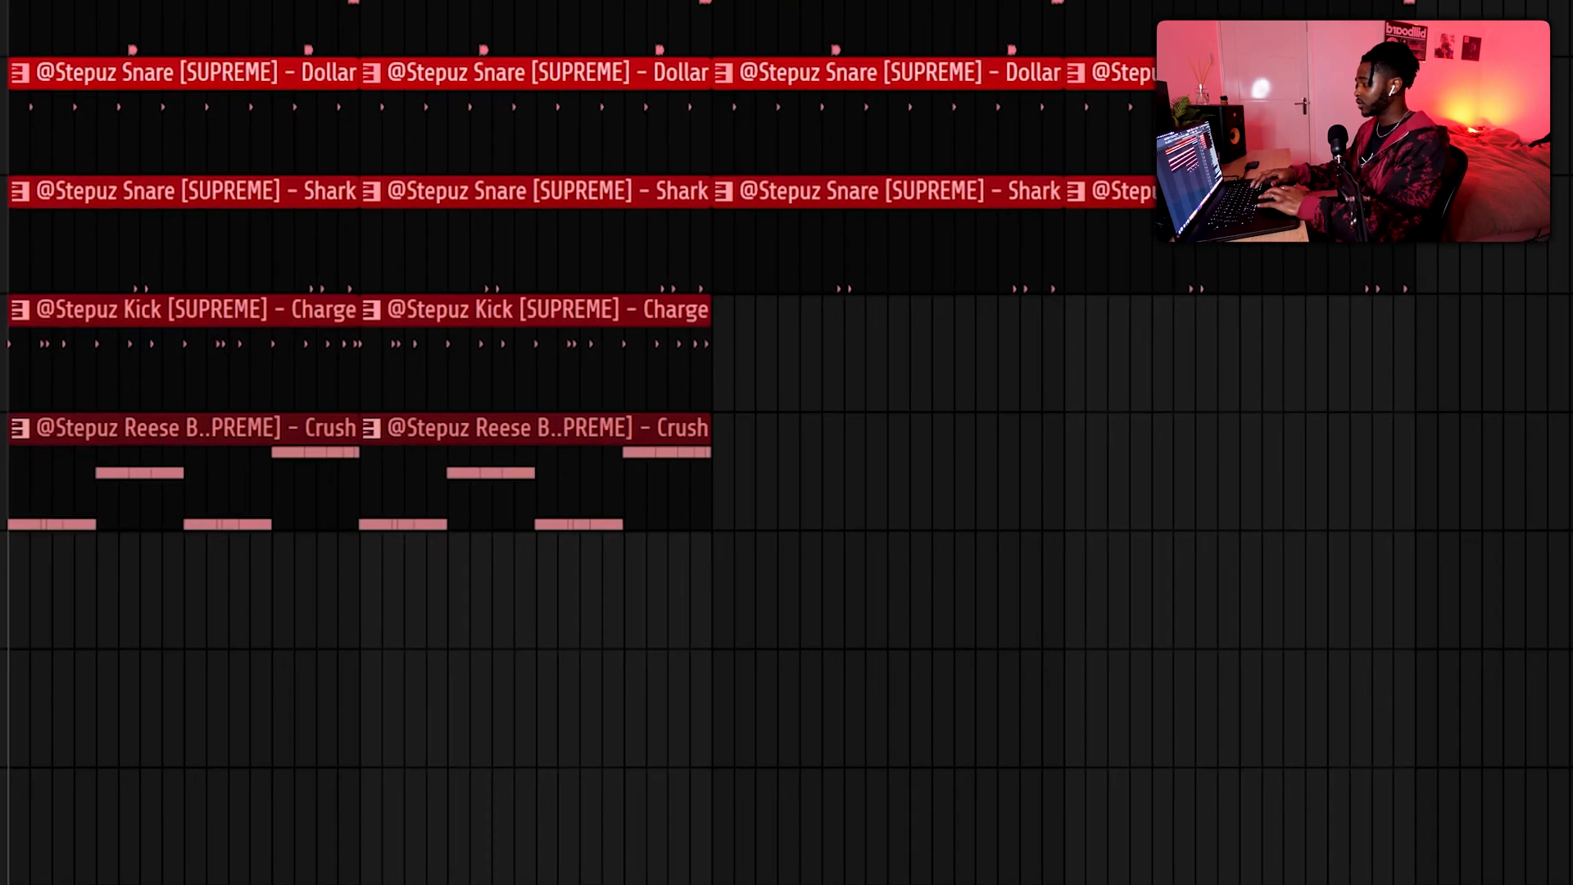
{"action": "left_click_drag", "start_coordinate": [4, 492], "coordinate": [668, 598]}
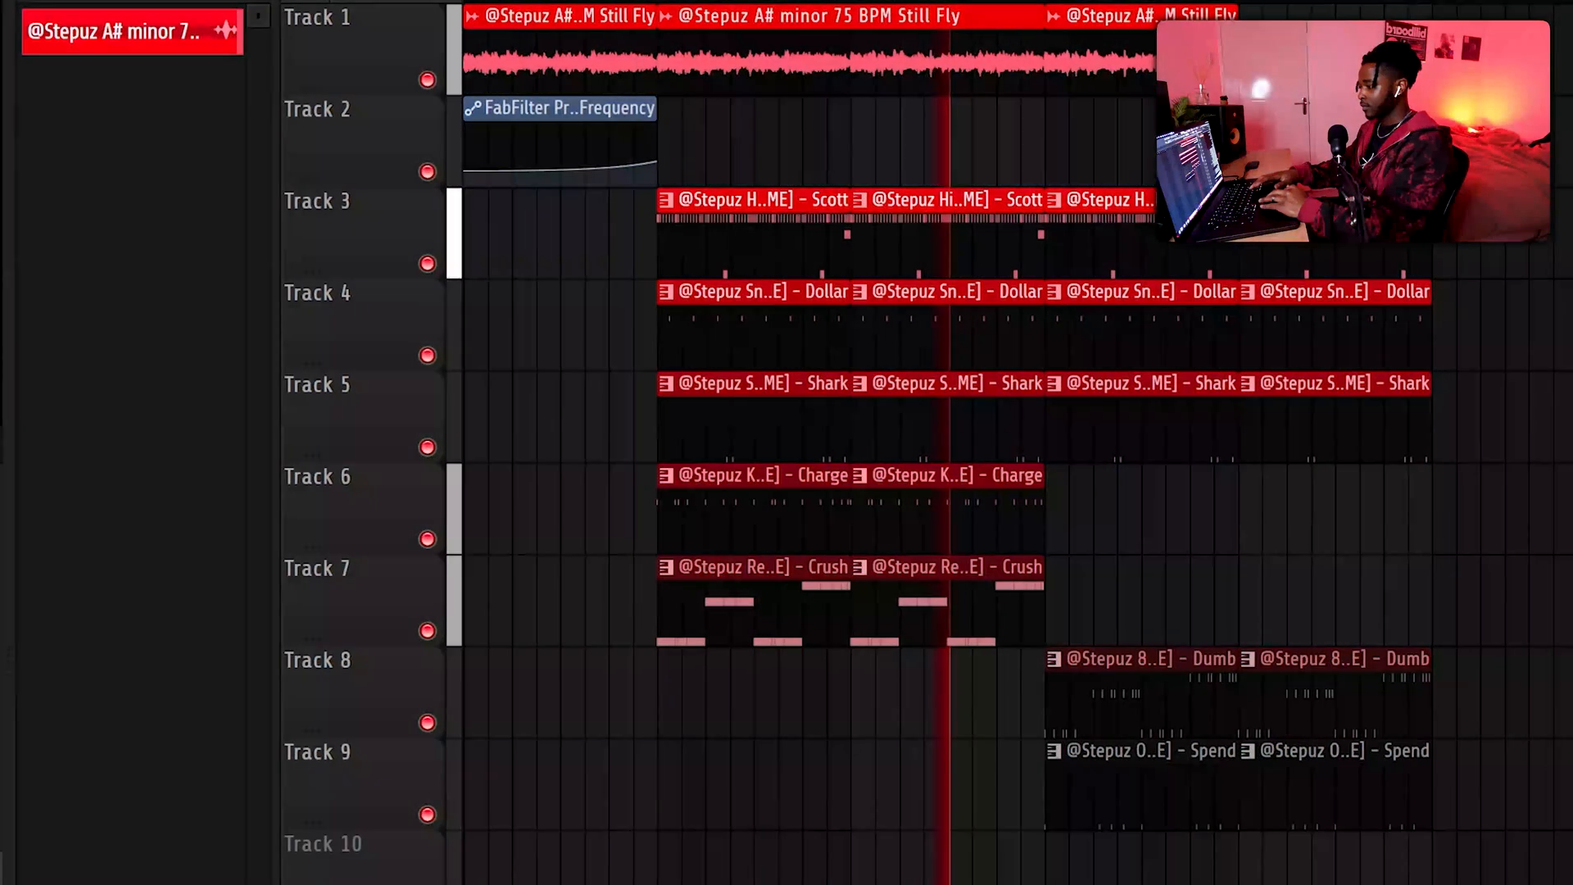
Select all sample, drum and bass clips from bar 5 to the end of bar 20 and duplicate them starting at bar 21
{"action": "scroll", "coordinate": [1344, 65], "scroll_direction": "up", "scroll_amount": 2}
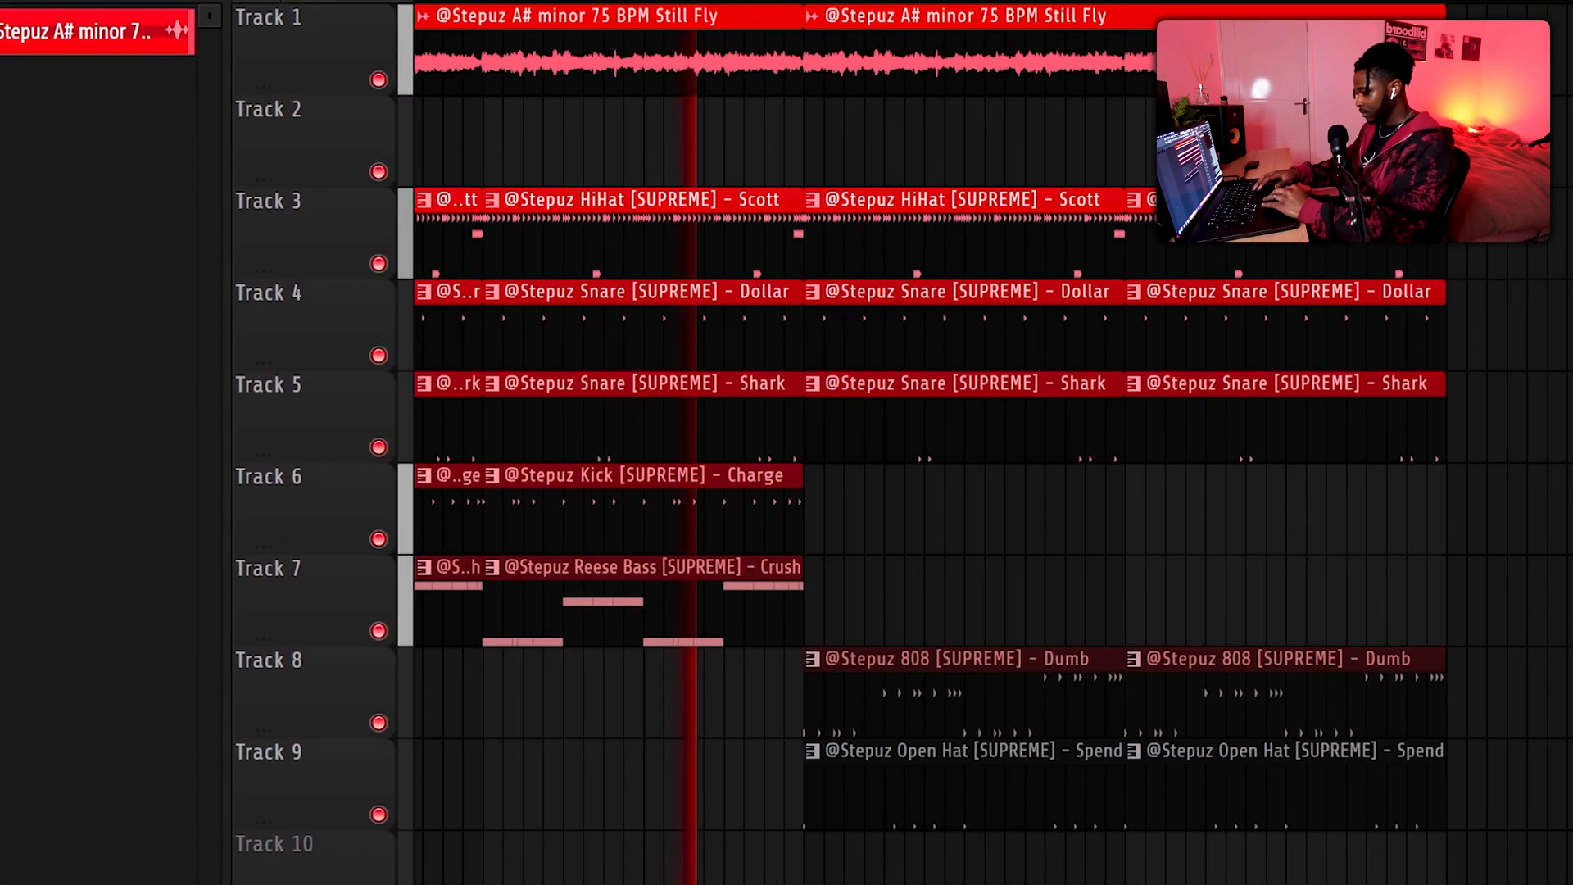
{"action": "scroll", "coordinate": [1344, 65], "scroll_direction": "left", "scroll_amount": 2}
{"action": "scroll", "coordinate": [1344, 131], "scroll_direction": "left", "scroll_amount": 1}
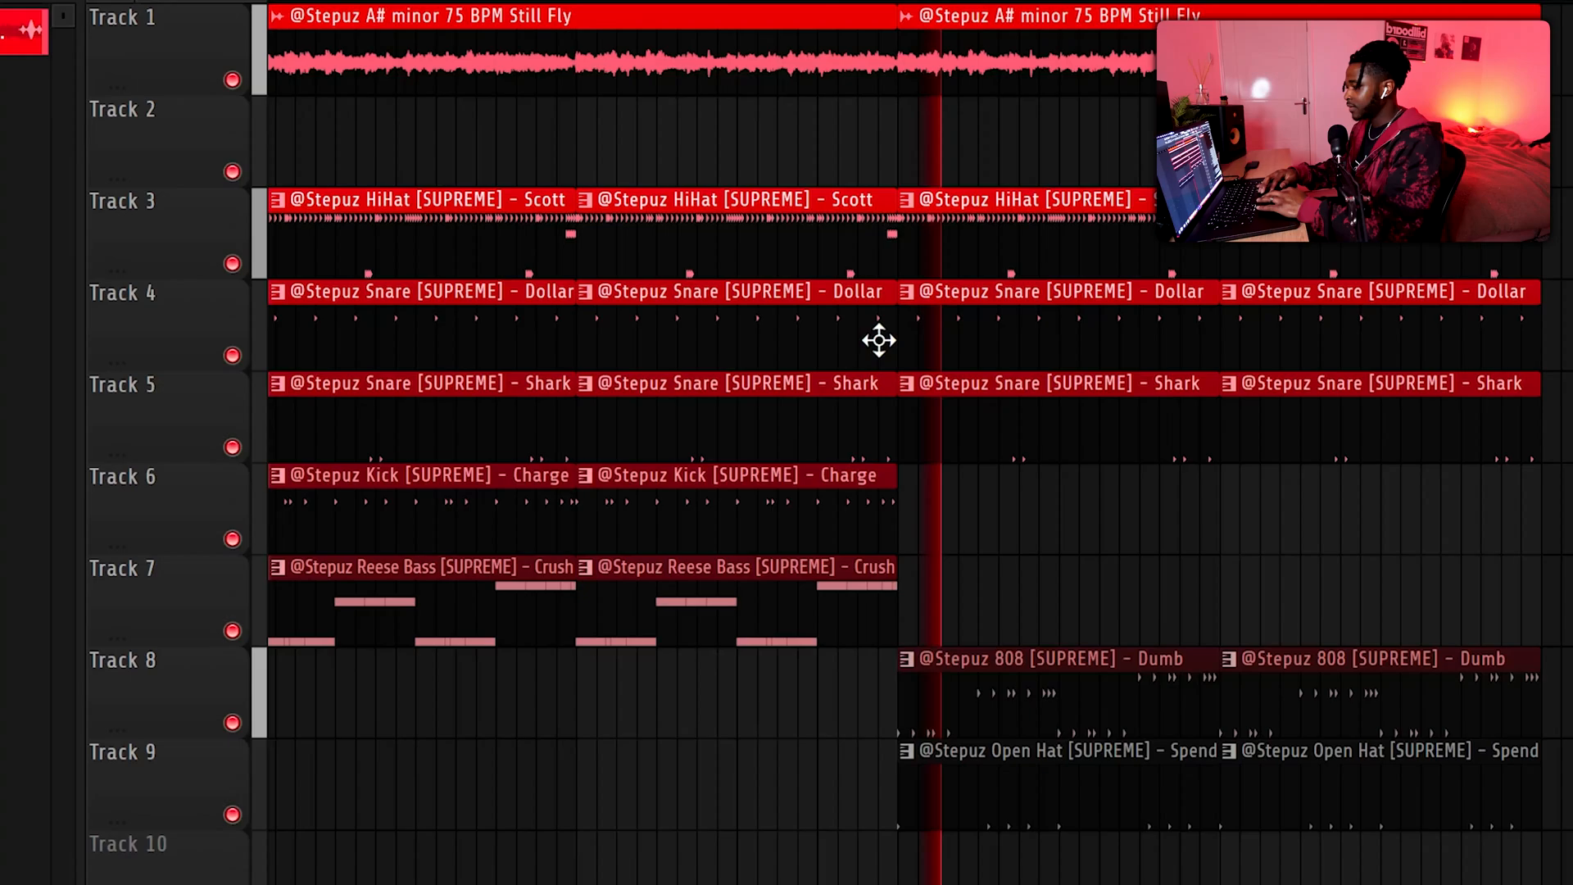
{"action": "scroll", "coordinate": [885, 337], "scroll_direction": "up", "scroll_amount": 2}
{"action": "scroll", "coordinate": [1047, 368], "scroll_direction": "down", "scroll_amount": 1}
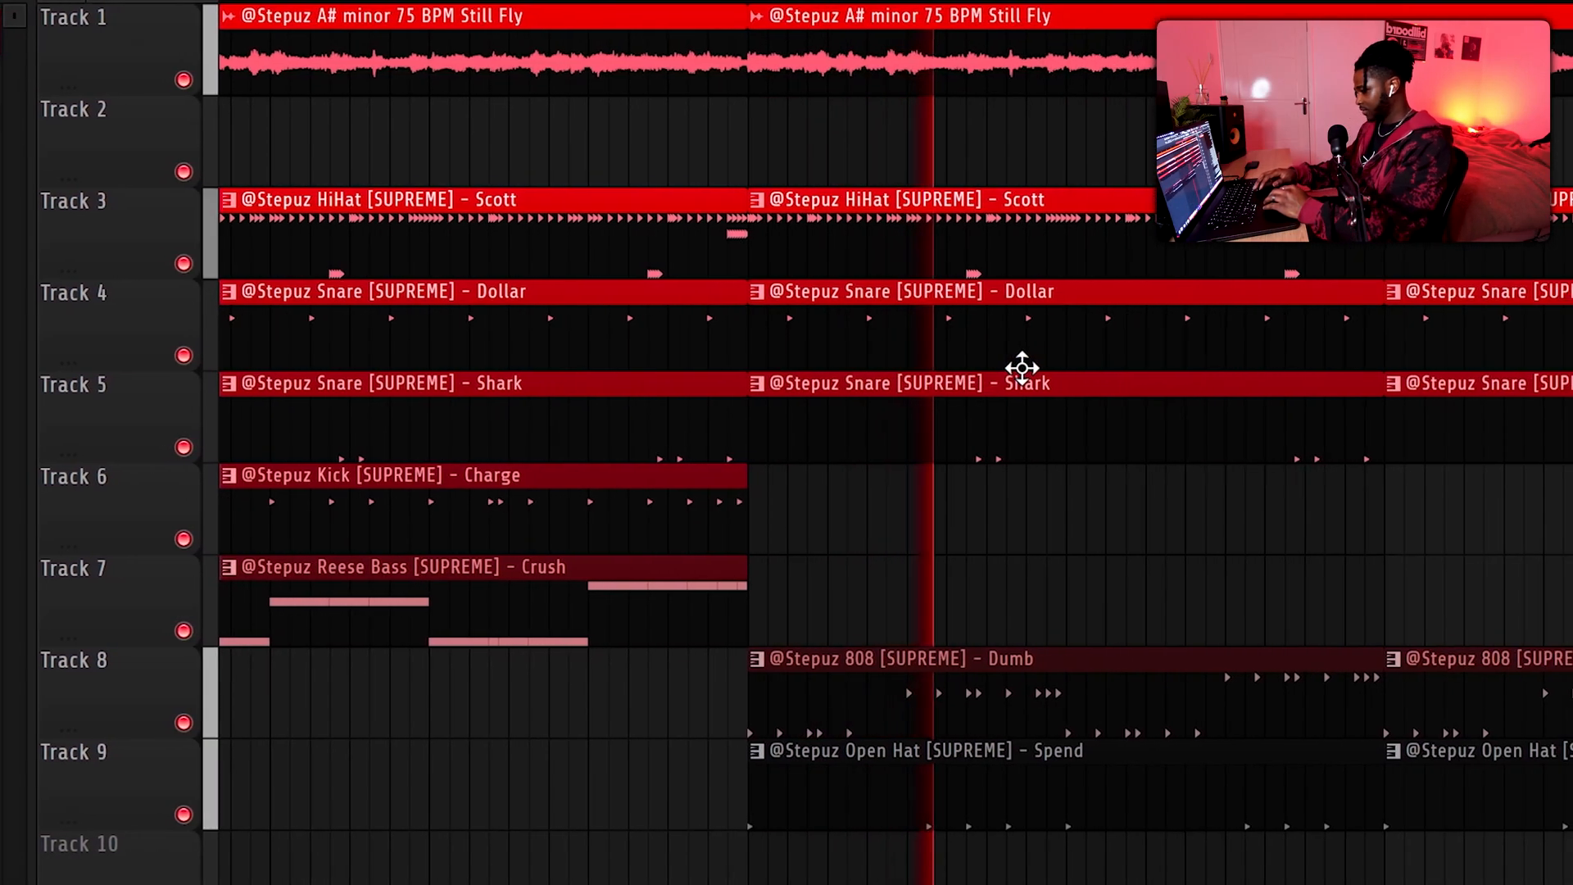
{"action": "scroll", "coordinate": [1139, 435], "scroll_direction": "down", "scroll_amount": 1}
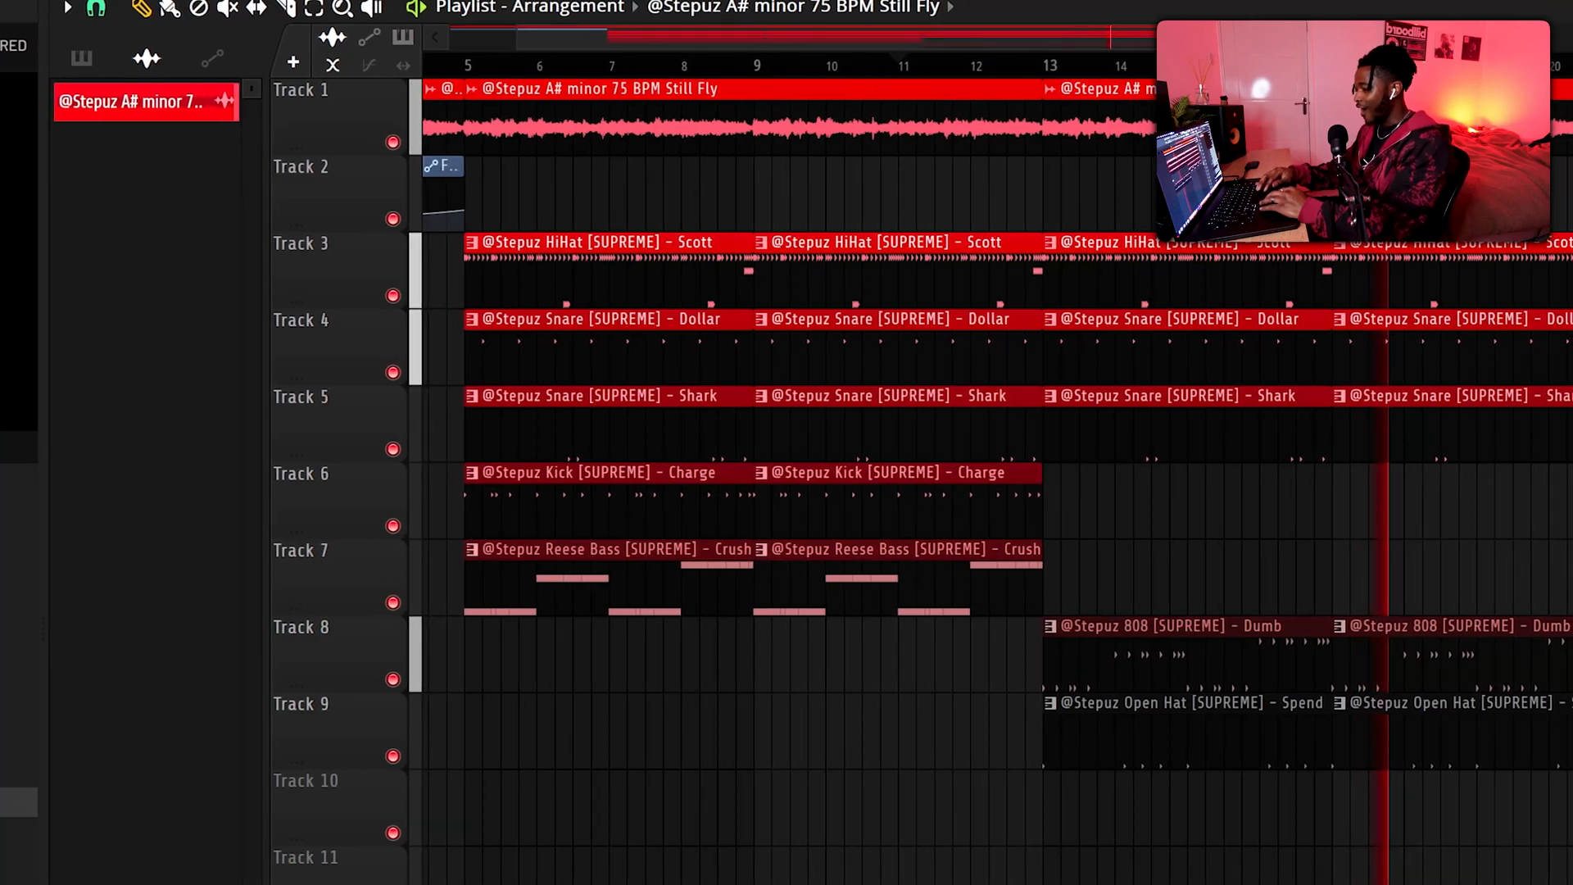
{"action": "scroll", "coordinate": [1551, 495], "scroll_direction": "down", "scroll_amount": 1}
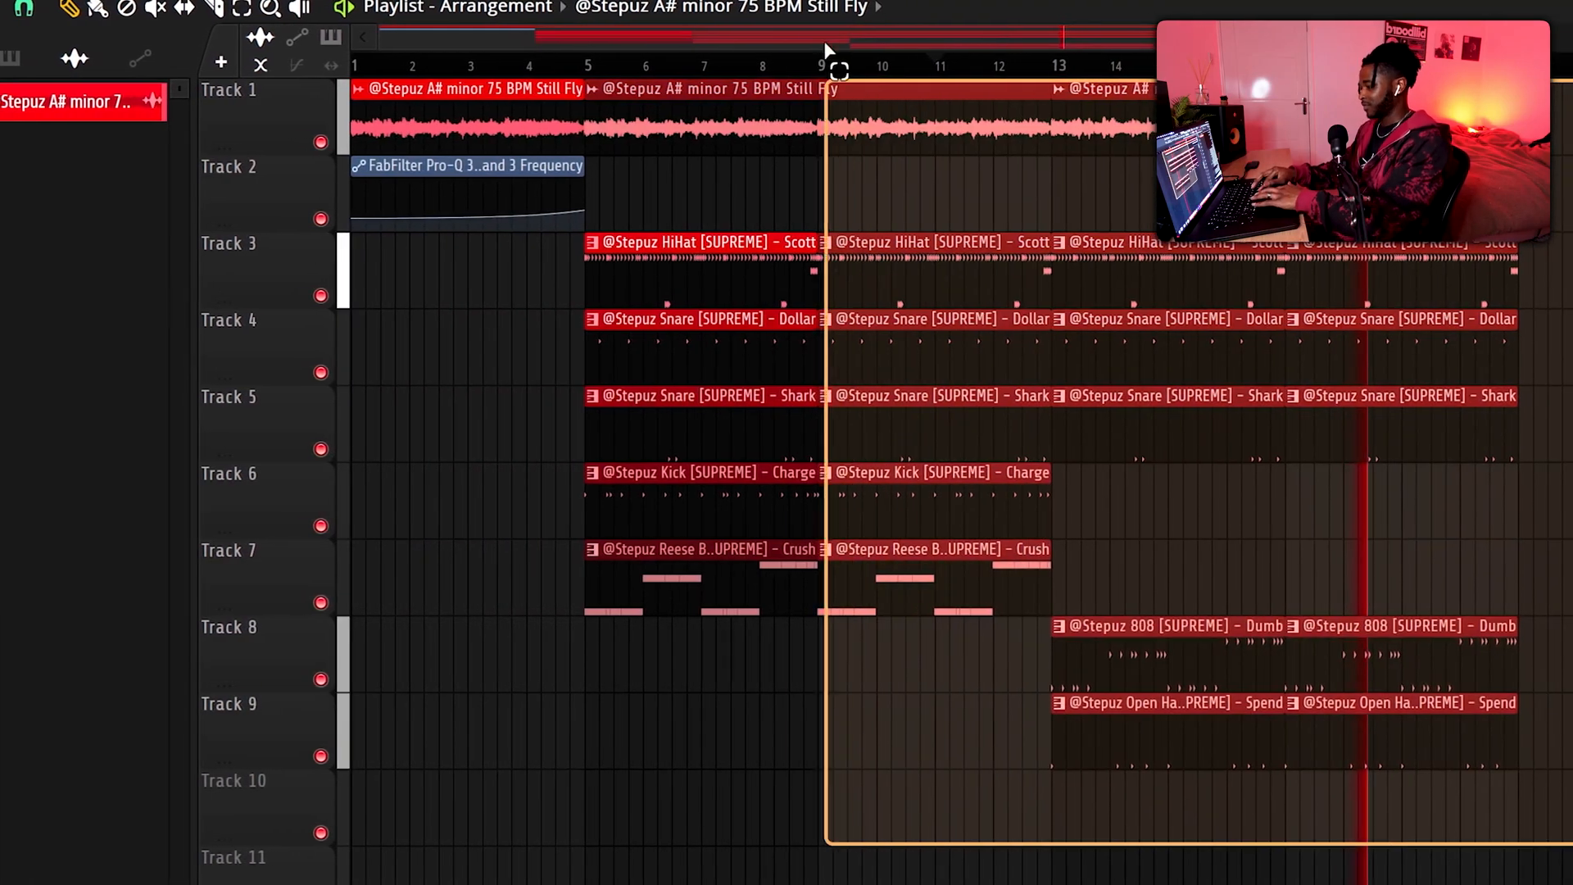
{"action": "key", "text": "ctrl+b"}
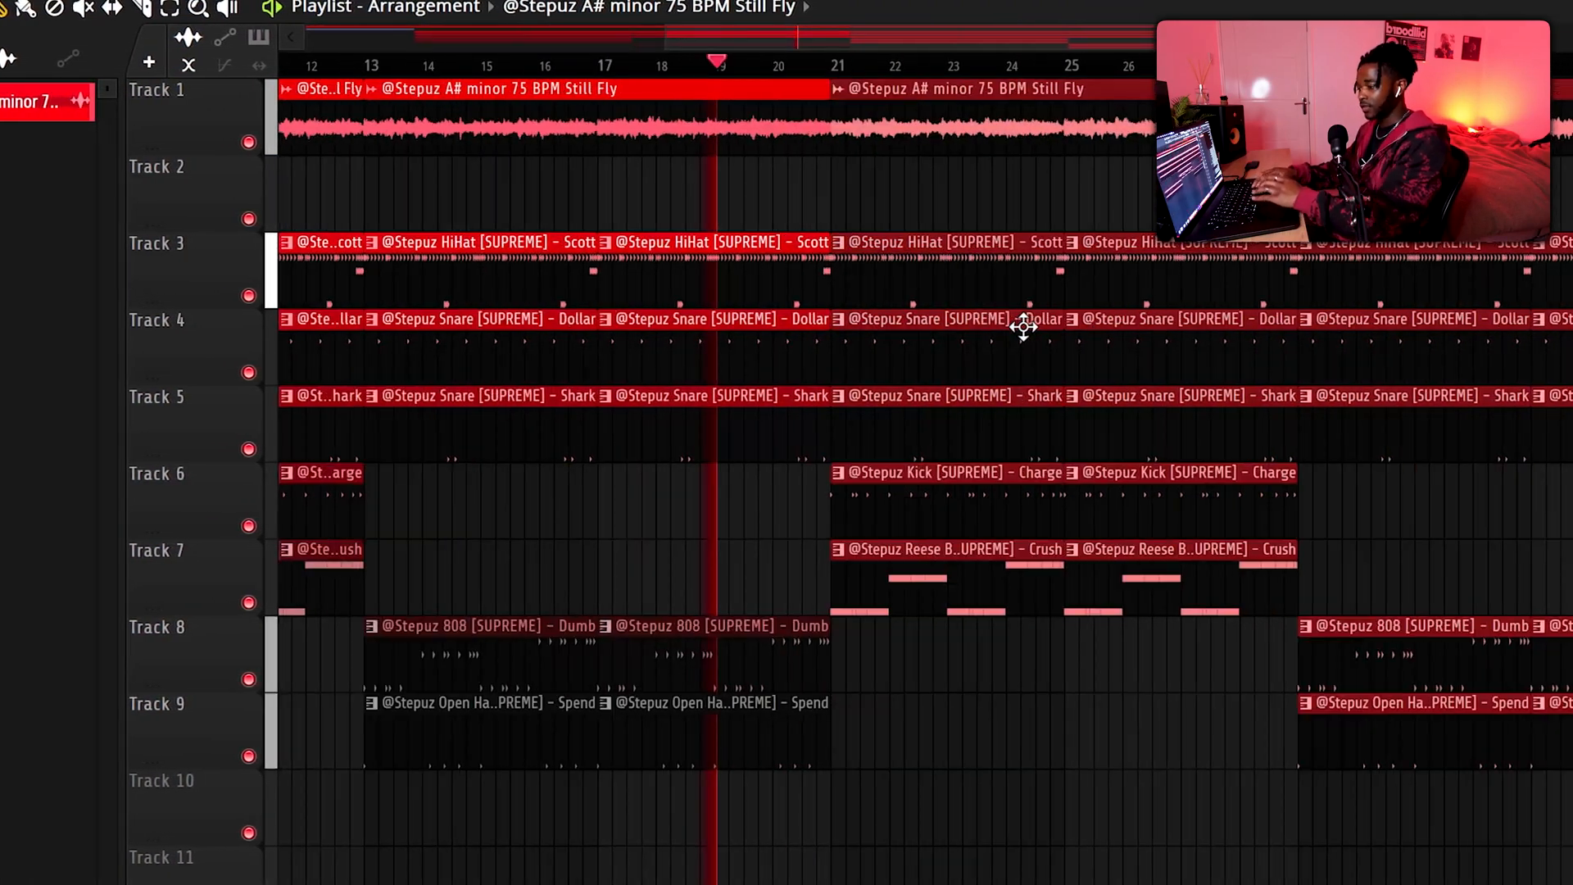
Place an Open Hat [SUPREME] - Spend clip on Track 9 from bar 25 up to bar 29
{"action": "scroll", "coordinate": [829, 627], "scroll_direction": "left", "scroll_amount": 2}
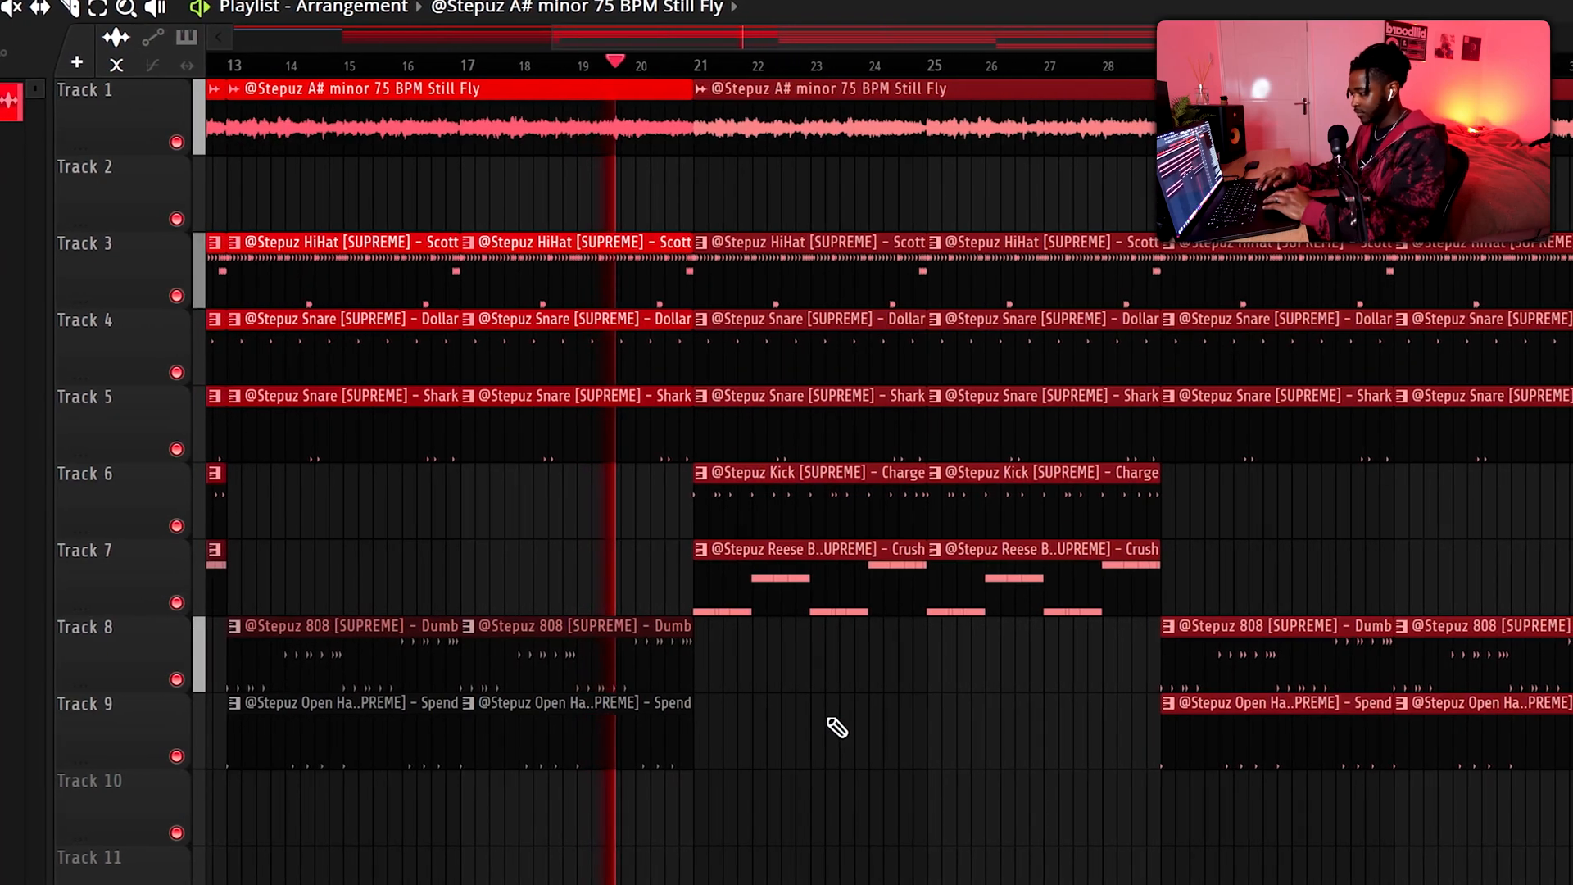
{"action": "scroll", "coordinate": [865, 719], "scroll_direction": "left", "scroll_amount": 1}
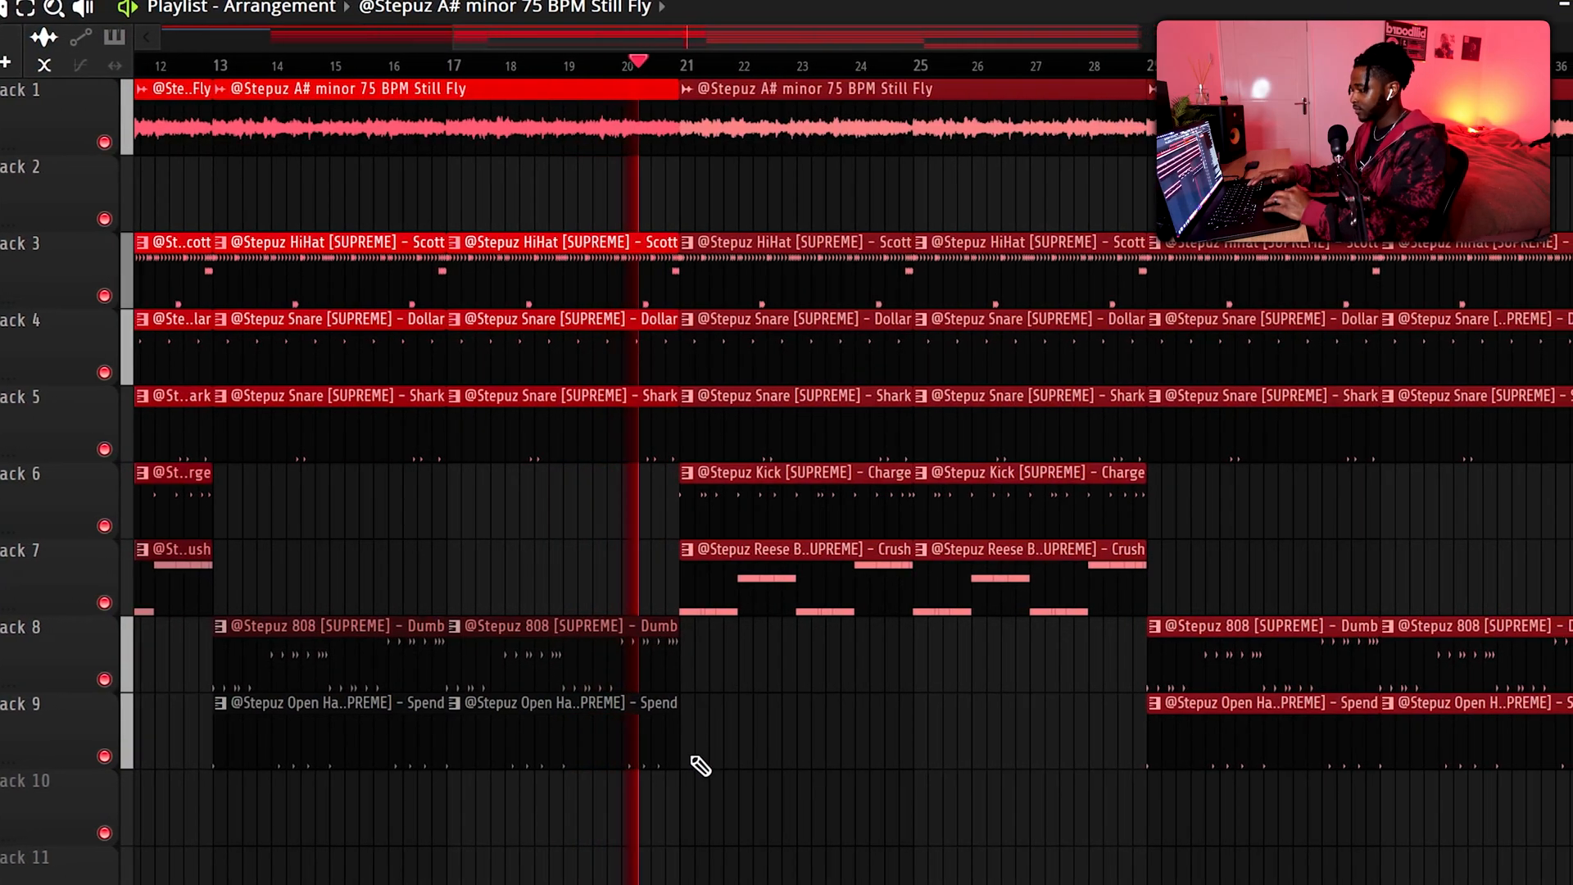
{"action": "left_click", "coordinate": [820, 815], "text": "ctrl"}
{"action": "left_click_drag", "start_coordinate": [589, 751], "coordinate": [999, 710]}
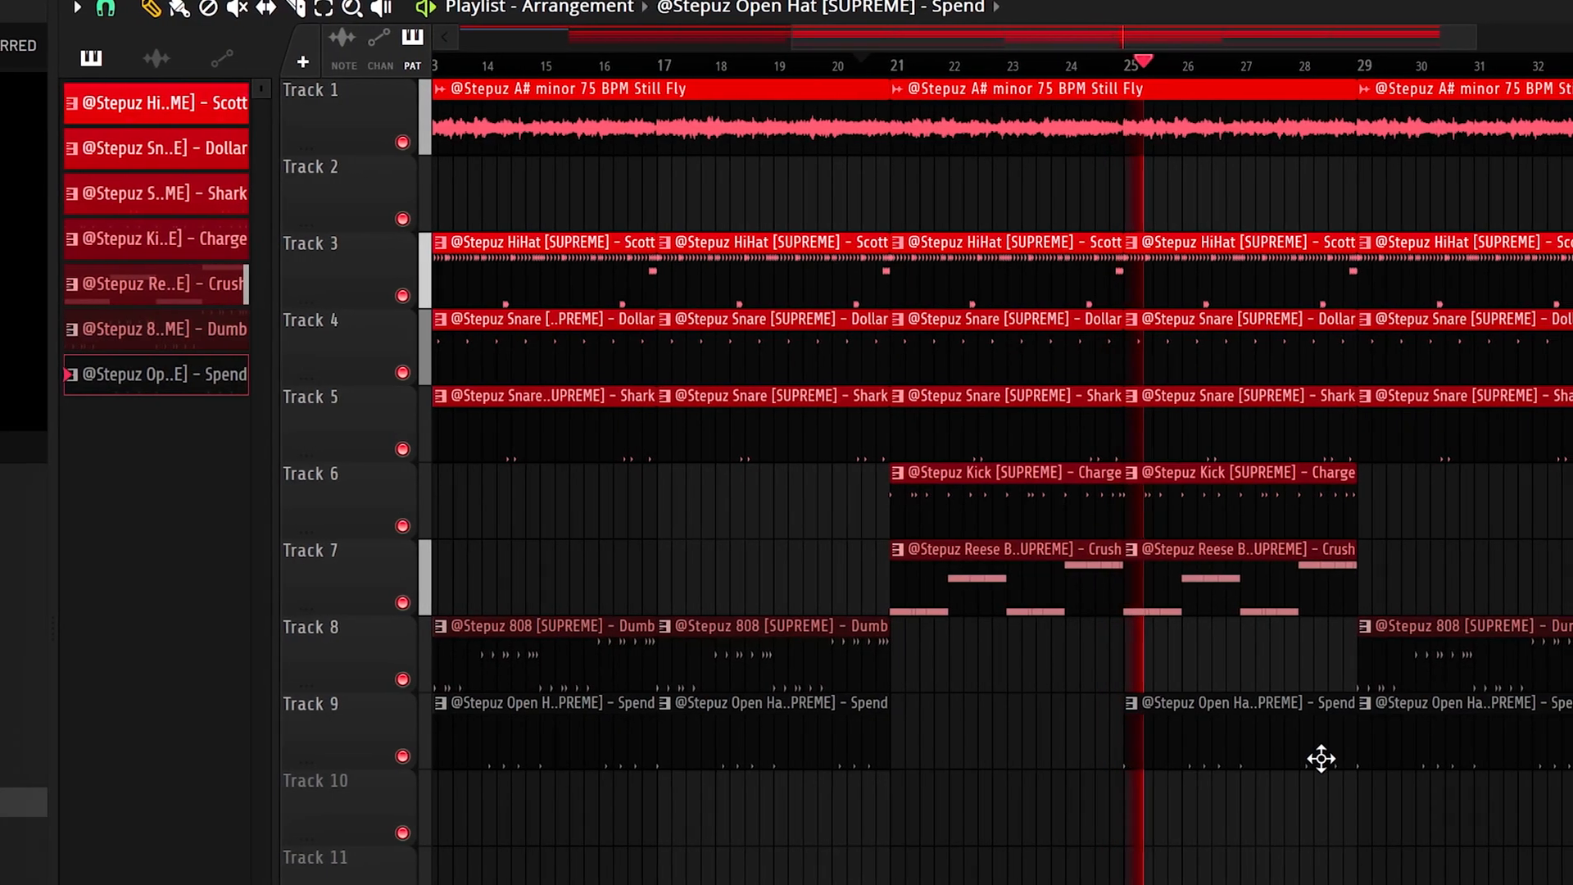
{"action": "scroll", "coordinate": [1321, 759], "scroll_direction": "down", "scroll_amount": 2}
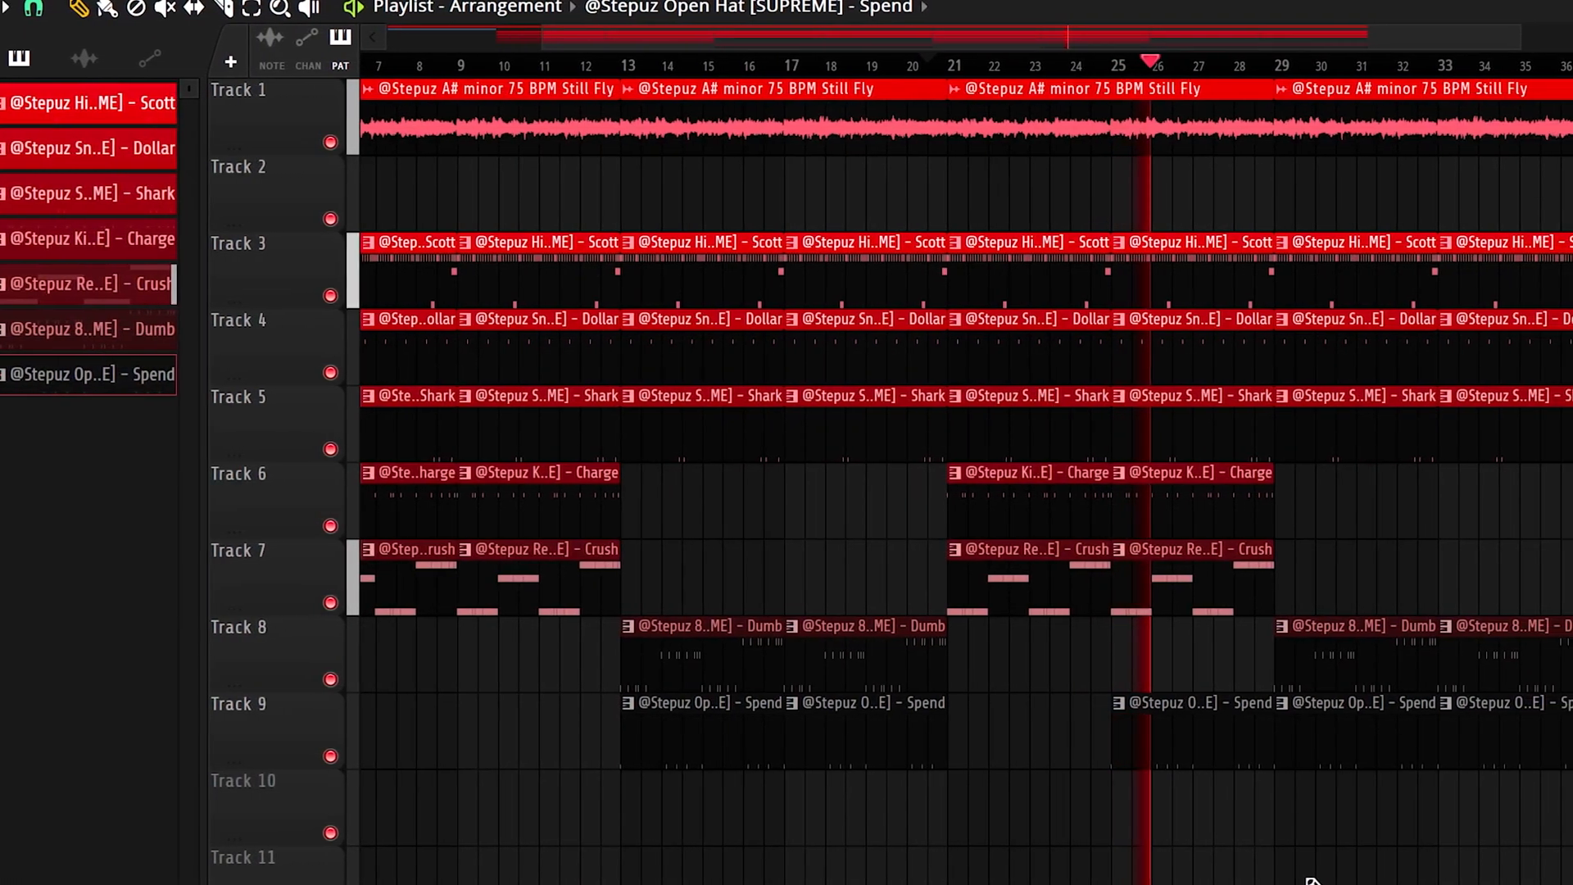